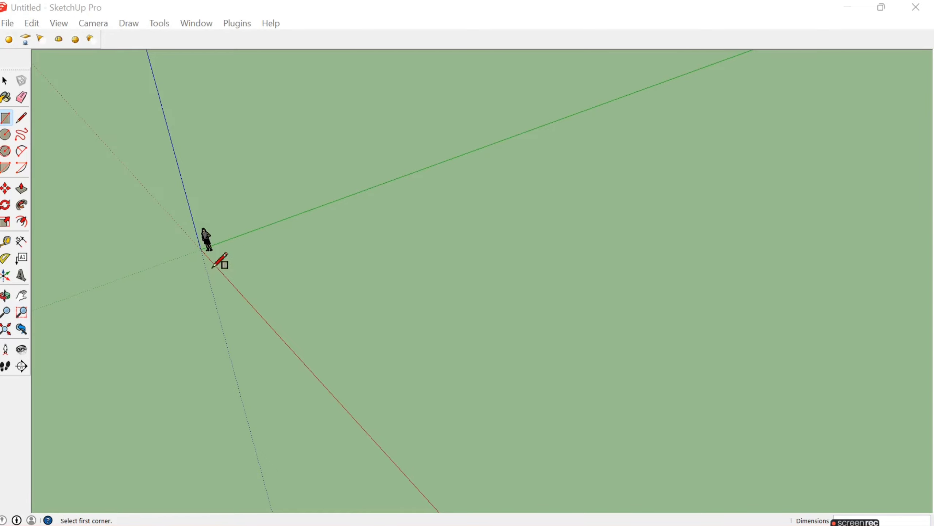
Step: Erase the scale figure from the model
middle_click_drag(219, 261, 184, 341)
right_click(190, 327)
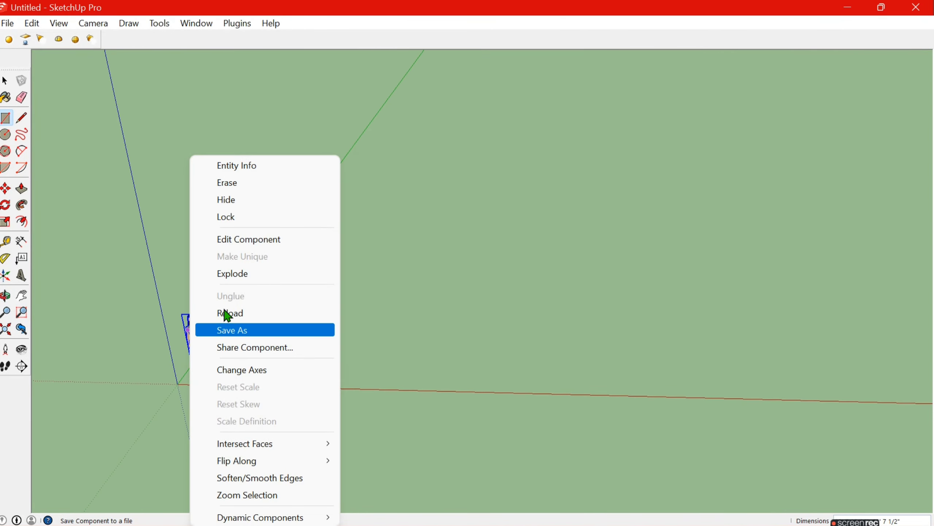
left_click(244, 192)
Step: Draw a large rectangular floor face on the ground plane, starting from the origin
scroll(226, 253, "down", 1)
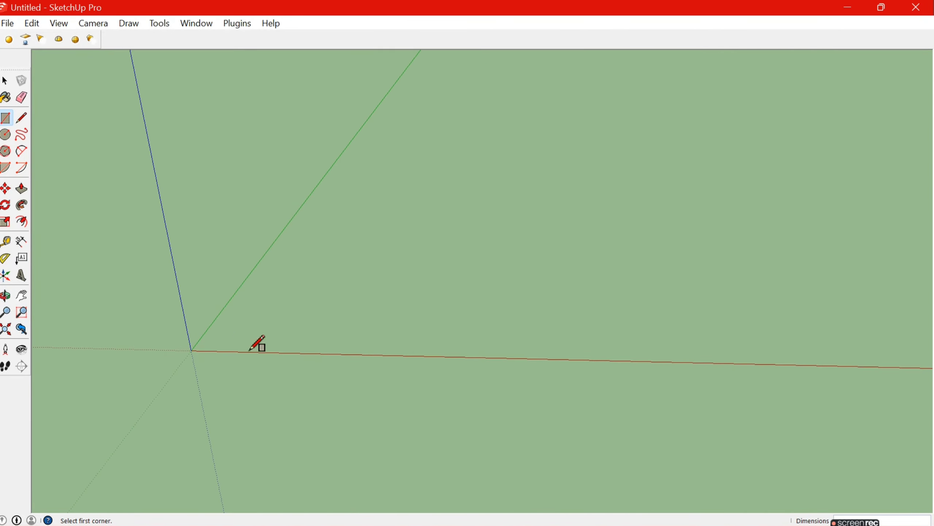
scroll(235, 344, "down", 1)
mouse_move(266, 355)
middle_mouse_down()
mouse_move(536, 307)
mouse_move(640, 340)
middle_mouse_up()
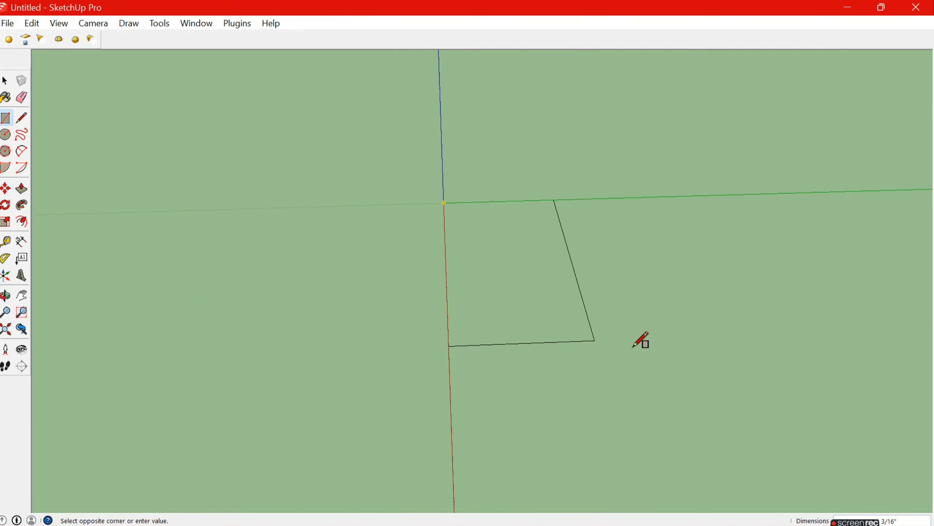
left_click(844, 353)
mouse_move(845, 353)
middle_mouse_down()
mouse_move(629, 428)
mouse_move(493, 88)
mouse_move(478, 183)
mouse_move(574, 11)
mouse_move(527, 175)
middle_mouse_up()
scroll(528, 176, "up", 3)
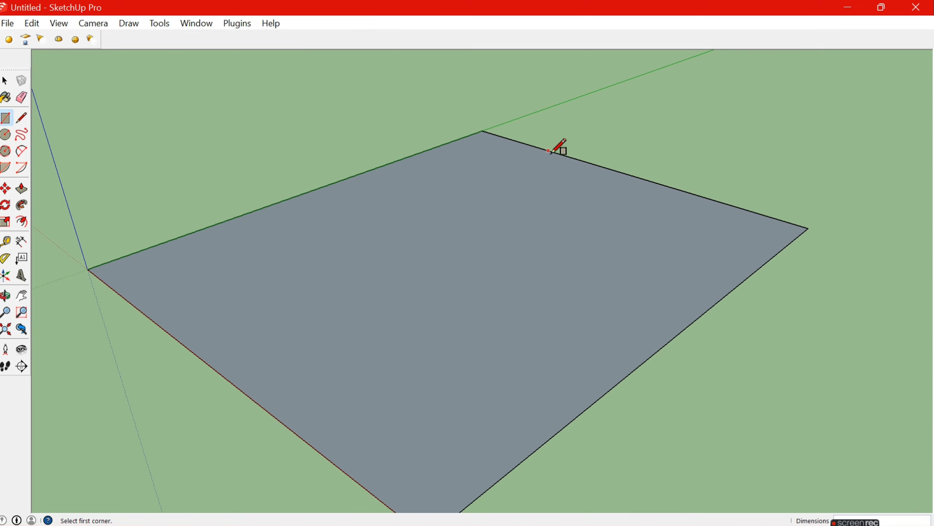
scroll(558, 146, "up", 1)
Step: Draw two lines parallel to the back edge of the floor rectangle
left_click(21, 123)
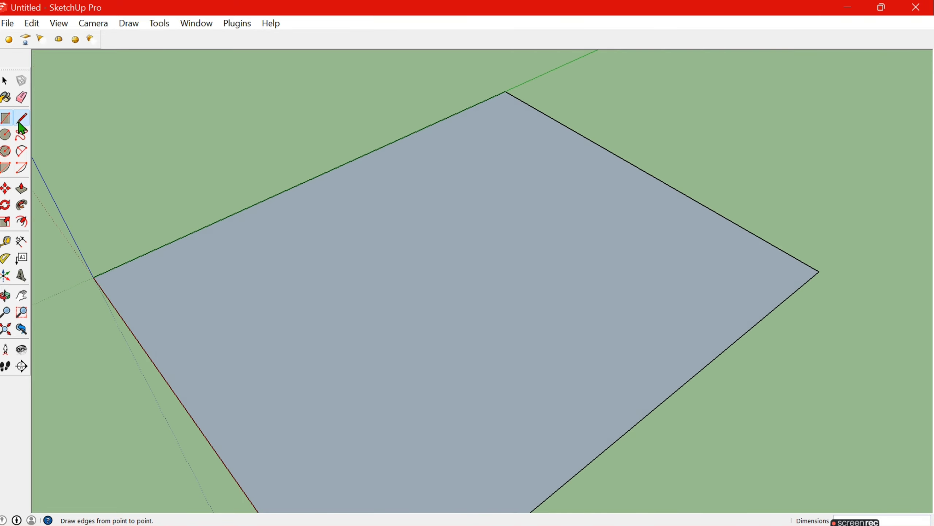
left_click(109, 301)
left_click(526, 106)
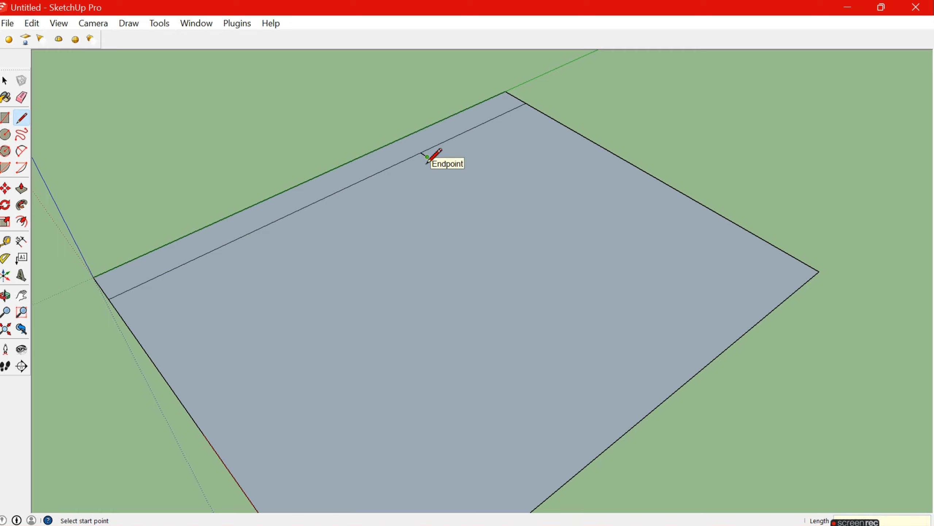
left_click(114, 307)
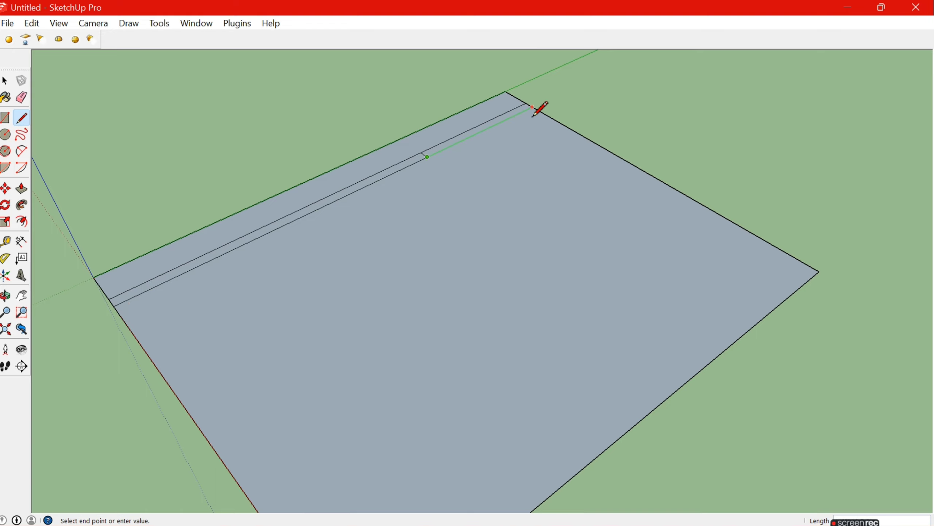
key("space")
scroll(432, 154, "up", 2)
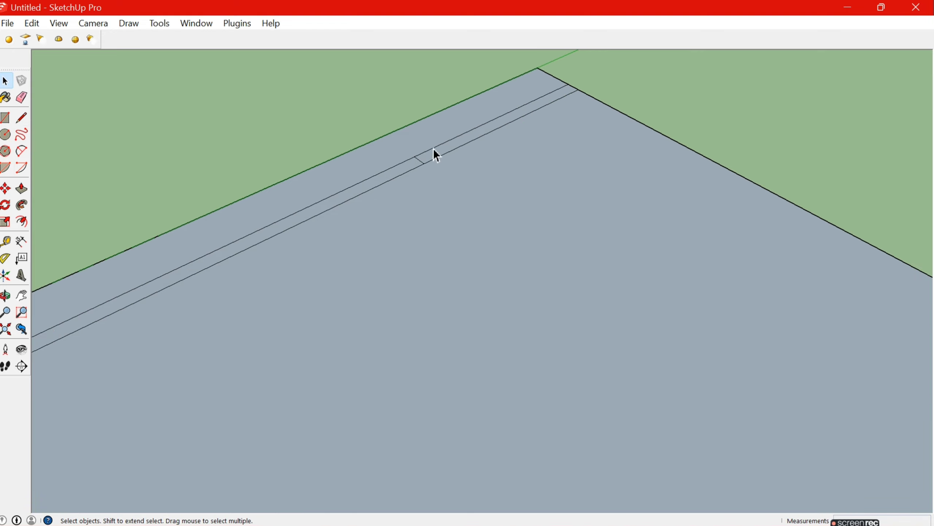
scroll(423, 164, "up", 1)
scroll(423, 163, "down", 3)
middle_click_drag(346, 179, 459, 217)
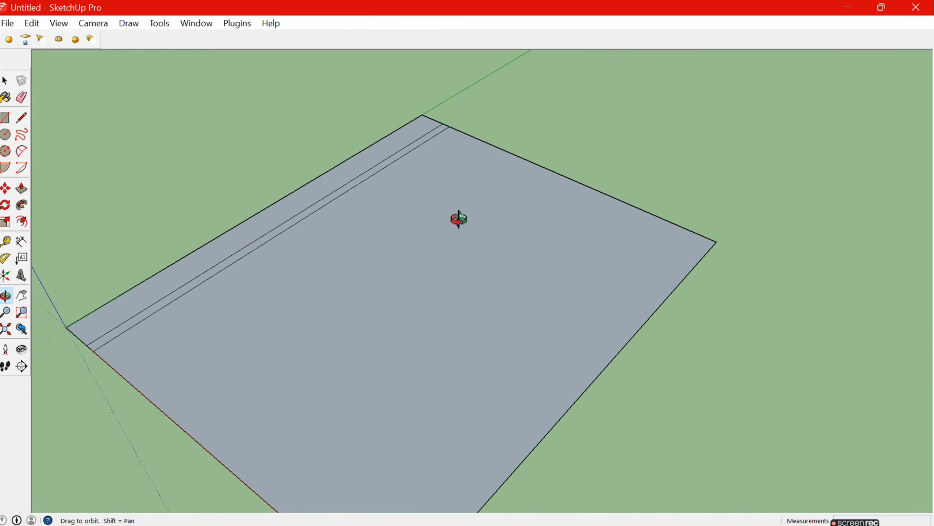
Step: Draw two lines parallel to the right edge of the floor
left_click(21, 118)
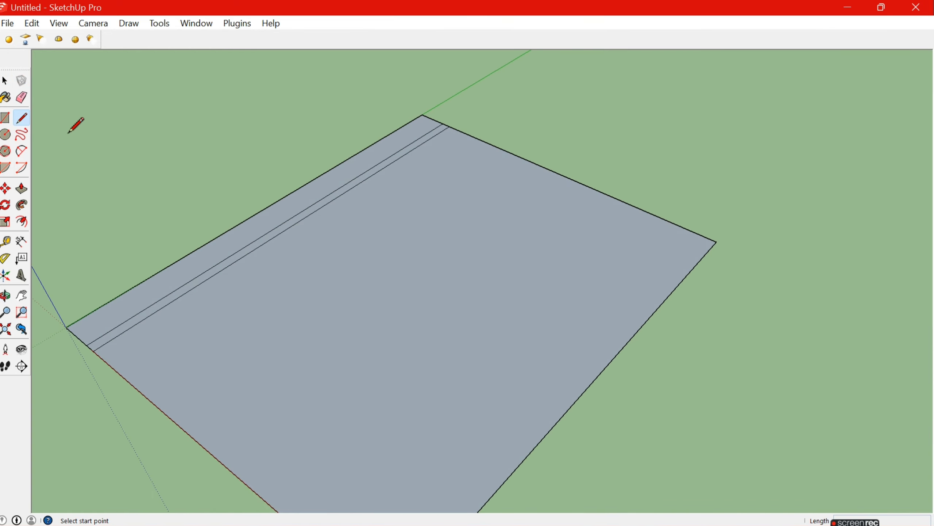
left_click(429, 135)
left_click(704, 255)
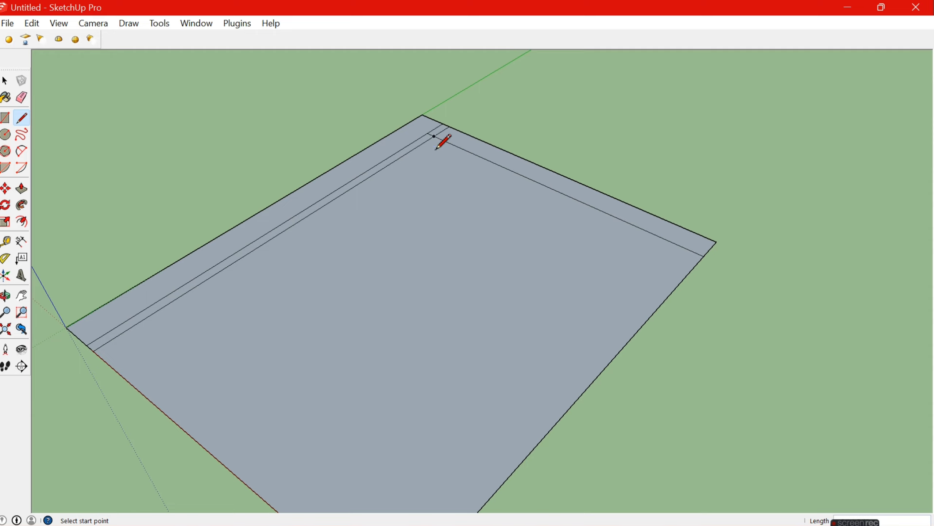
scroll(426, 141, "up", 2)
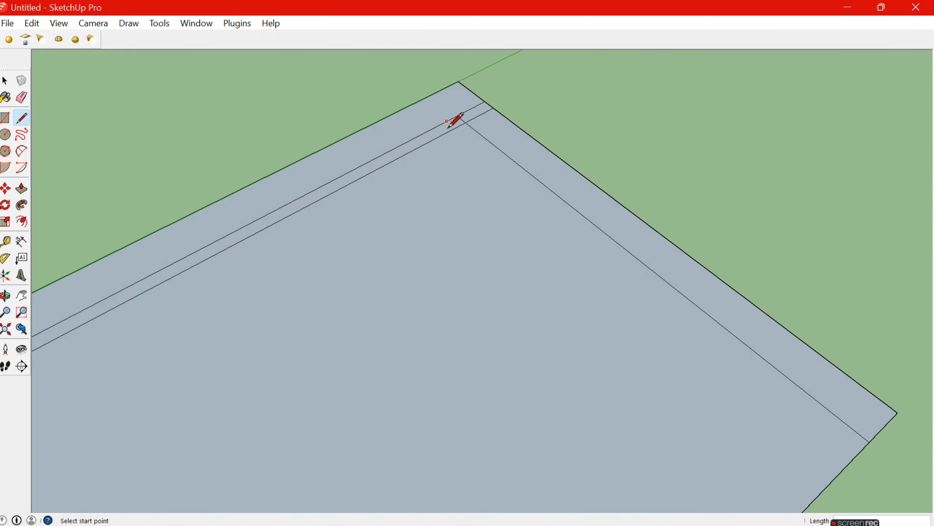
scroll(447, 122, "down", 2)
left_click(822, 418)
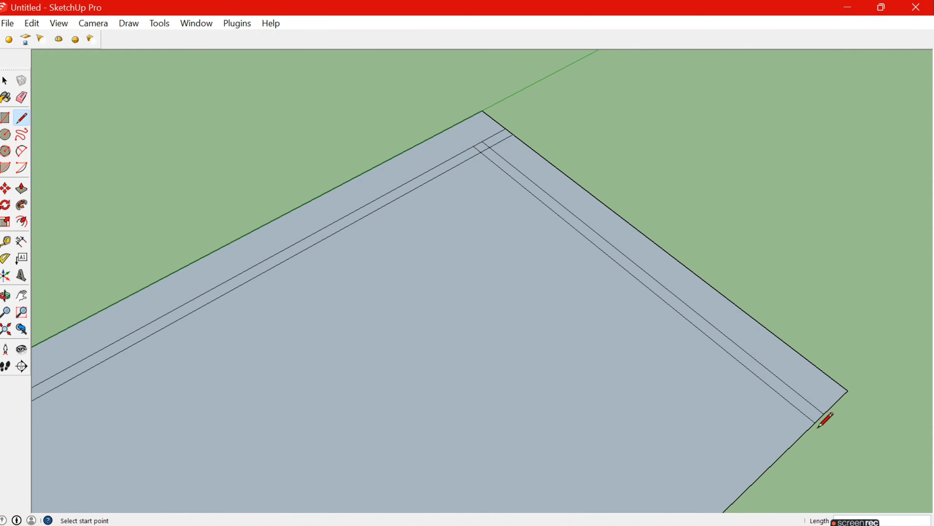
scroll(478, 257, "down", 2)
mouse_move(400, 329)
middle_mouse_down()
mouse_move(507, 248)
mouse_move(410, 275)
middle_mouse_up()
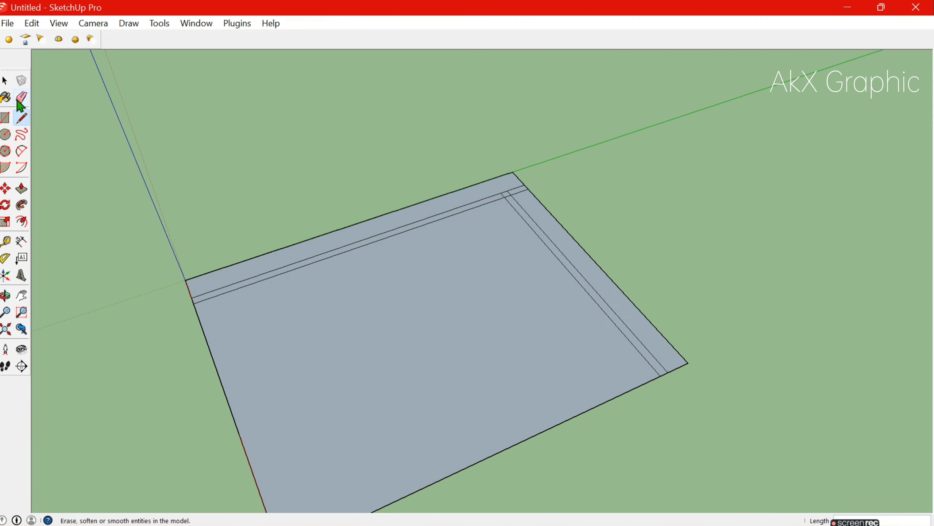
Step: Draw two lines parallel to the left edge of the floor
left_click(207, 293)
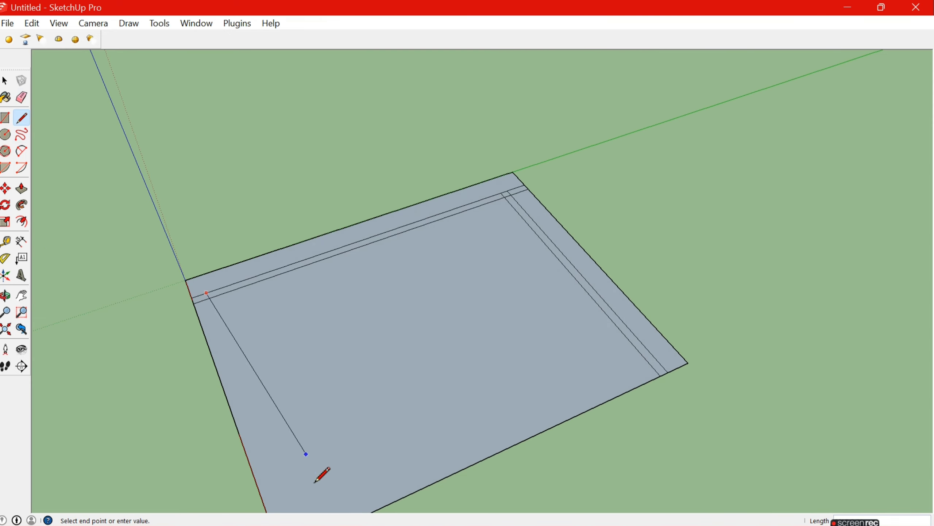
mouse_move(320, 474)
middle_mouse_down()
mouse_move(265, 384)
mouse_move(256, 445)
middle_mouse_up()
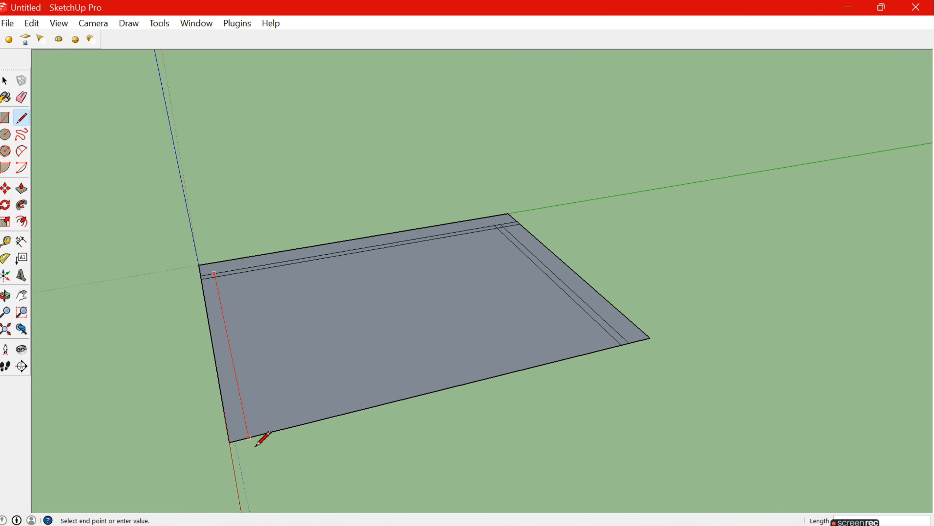
scroll(224, 261, "up", 2)
left_click(224, 273)
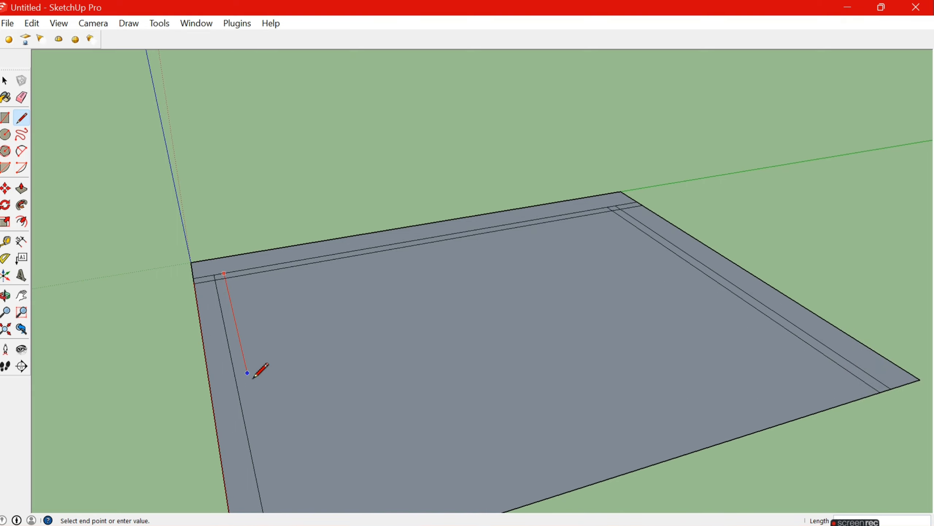
middle_click_drag(261, 371, 209, 382)
left_click(200, 376)
scroll(281, 271, "down", 2)
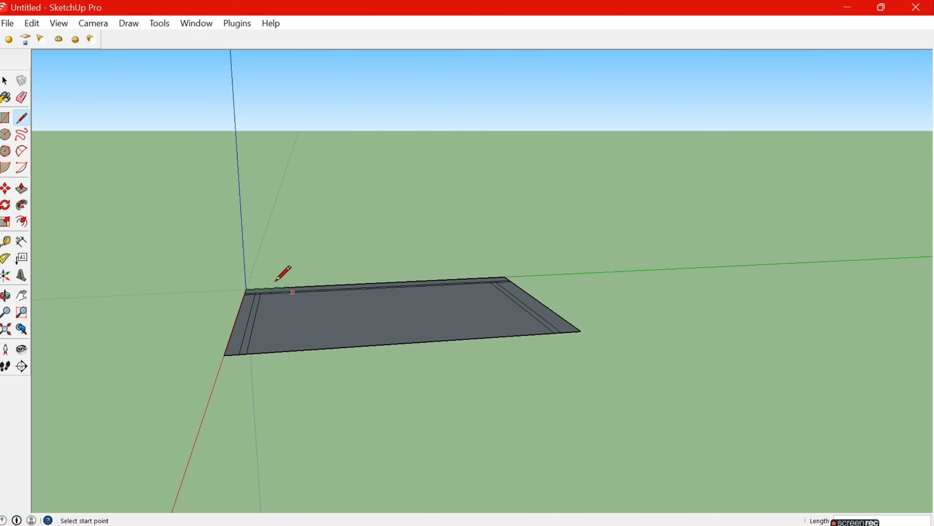
mouse_move(282, 271)
middle_mouse_down()
mouse_move(453, 374)
mouse_move(475, 244)
mouse_move(311, 395)
middle_mouse_up()
scroll(311, 395, "up", 1)
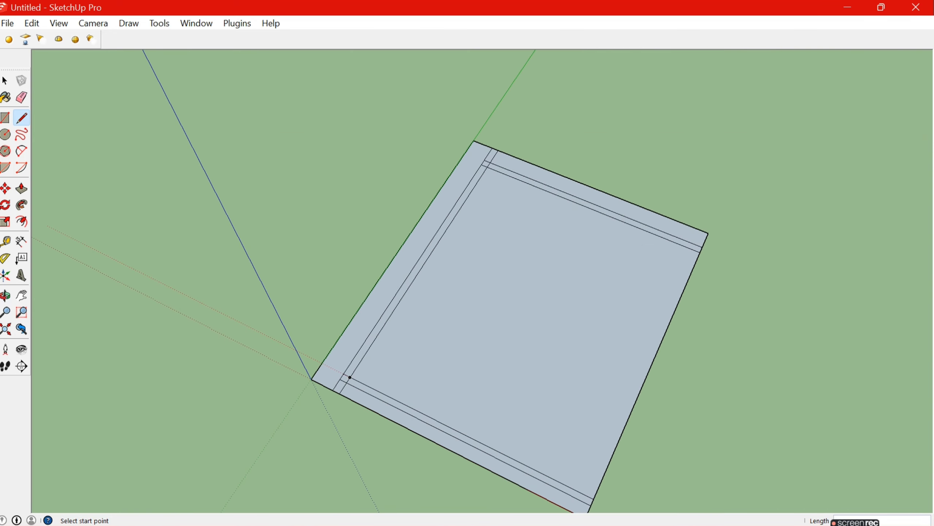
Step: Erase the overhanging line end at the corner and check the inset outline from above
left_click(21, 98)
scroll(353, 397, "up", 3)
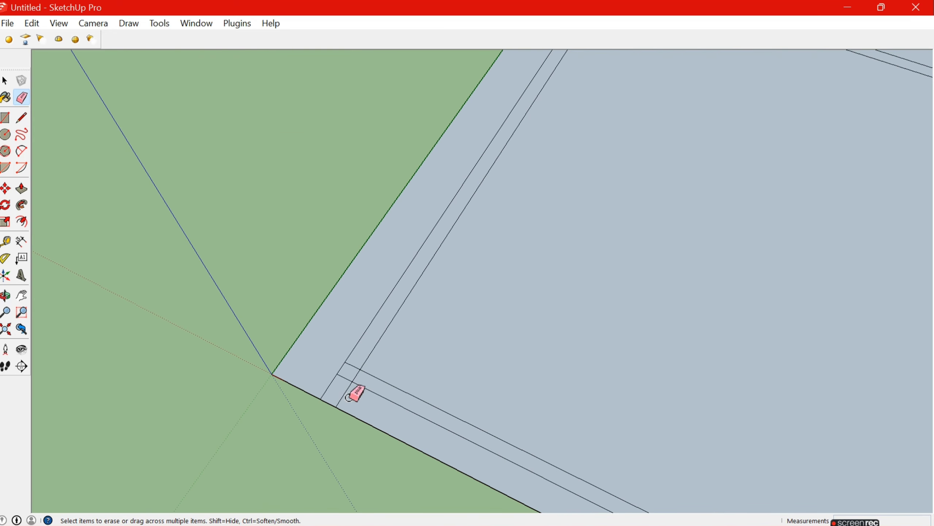
scroll(331, 390, "up", 2)
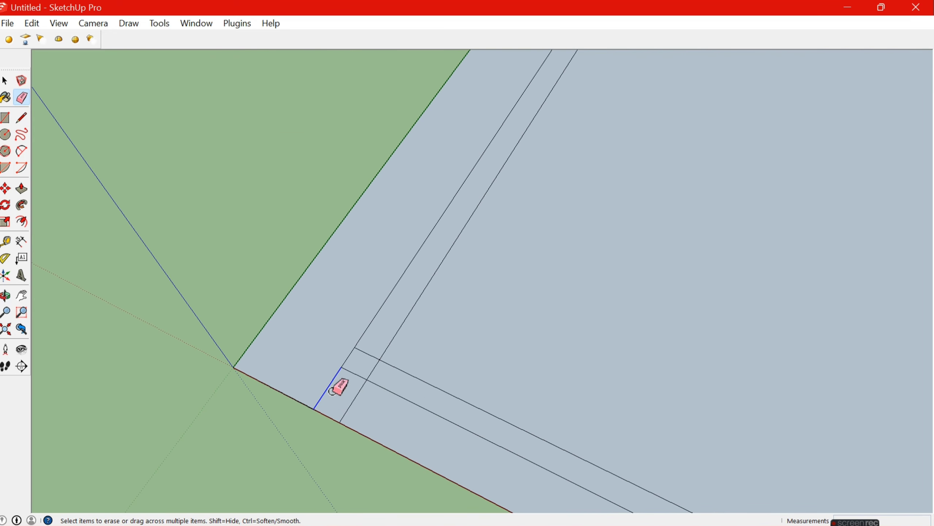
left_click_drag(356, 411, 373, 377)
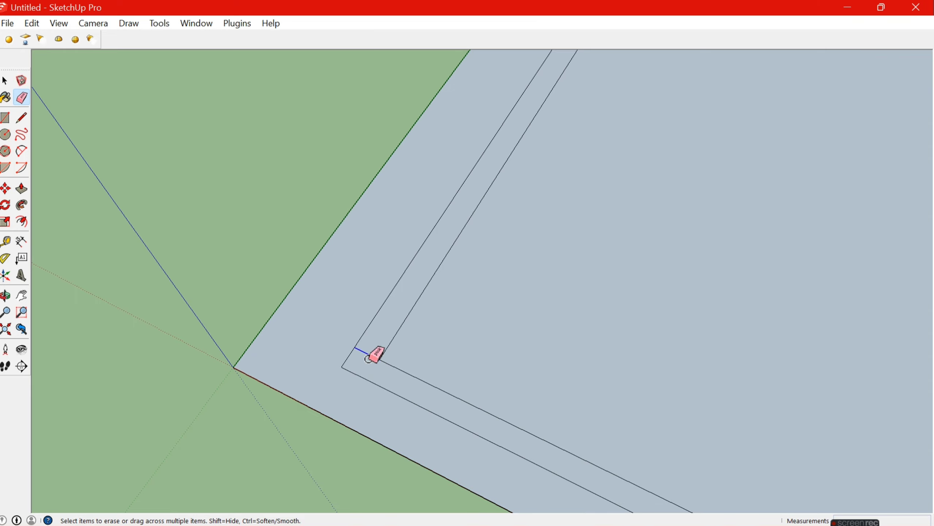
scroll(369, 357, "down", 5)
mouse_move(254, 371)
middle_mouse_down()
mouse_move(507, 211)
mouse_move(481, 88)
middle_mouse_up()
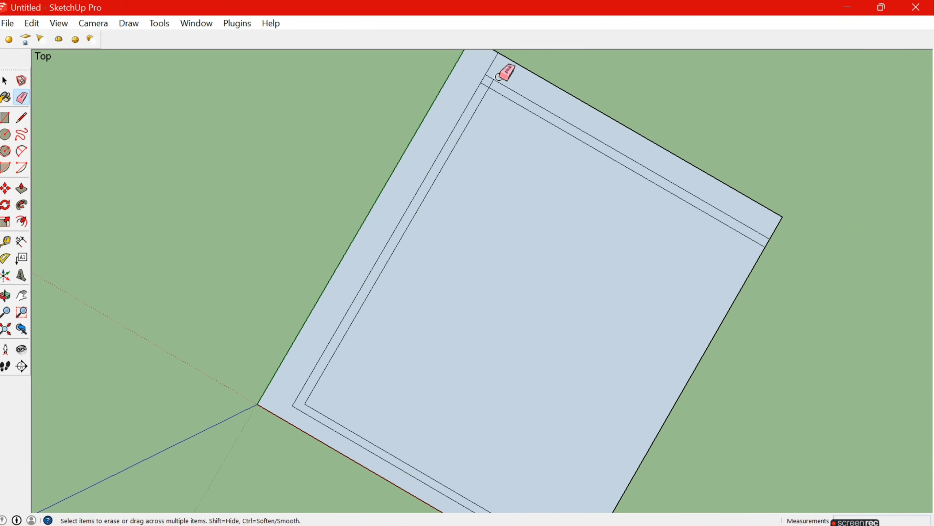
scroll(348, 132, "down", 2)
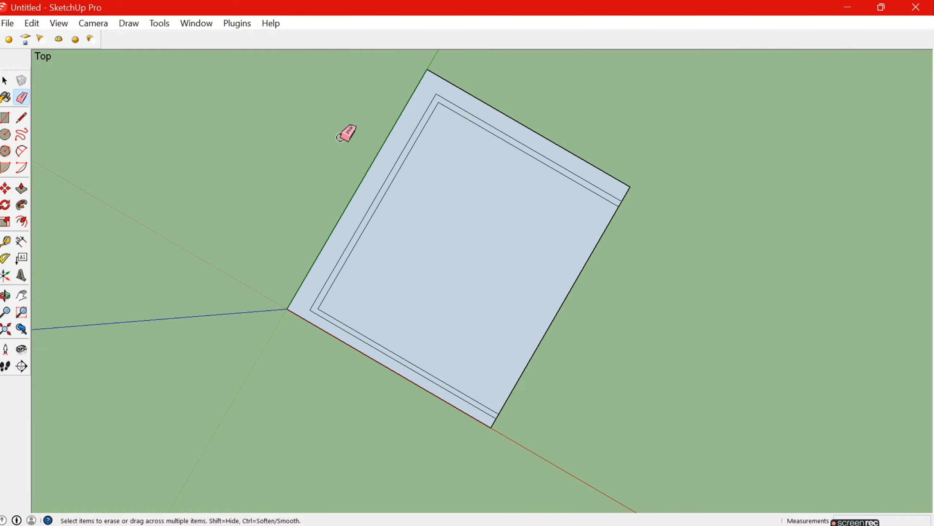
mouse_move(348, 132)
middle_mouse_down()
mouse_move(497, 109)
mouse_move(432, 247)
mouse_move(339, 198)
mouse_move(392, 215)
mouse_move(395, 250)
mouse_move(348, 292)
mouse_move(478, 362)
middle_mouse_up()
scroll(441, 360, "down", 3)
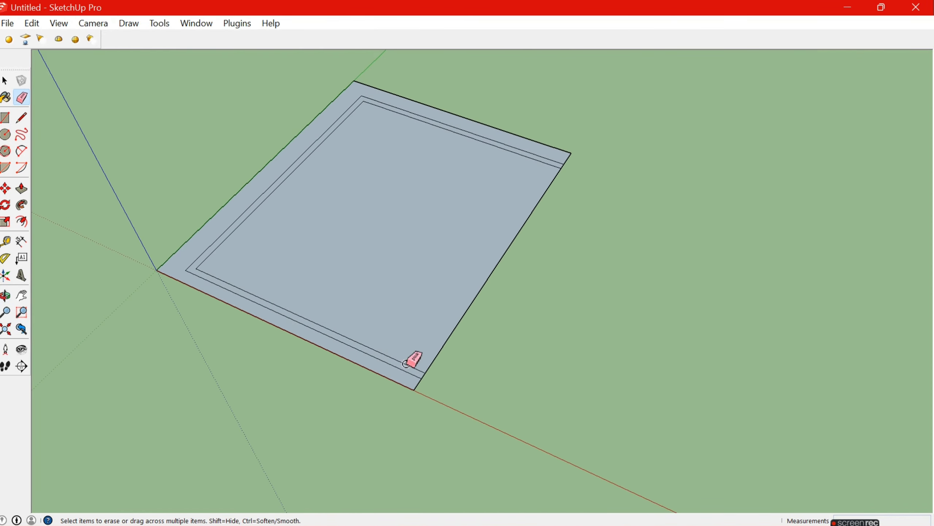
mouse_move(415, 359)
middle_mouse_down()
mouse_move(501, 317)
mouse_move(468, 312)
middle_mouse_up()
Step: Draw two more lines parallel to the right edge to border the fourth side
left_click(21, 118)
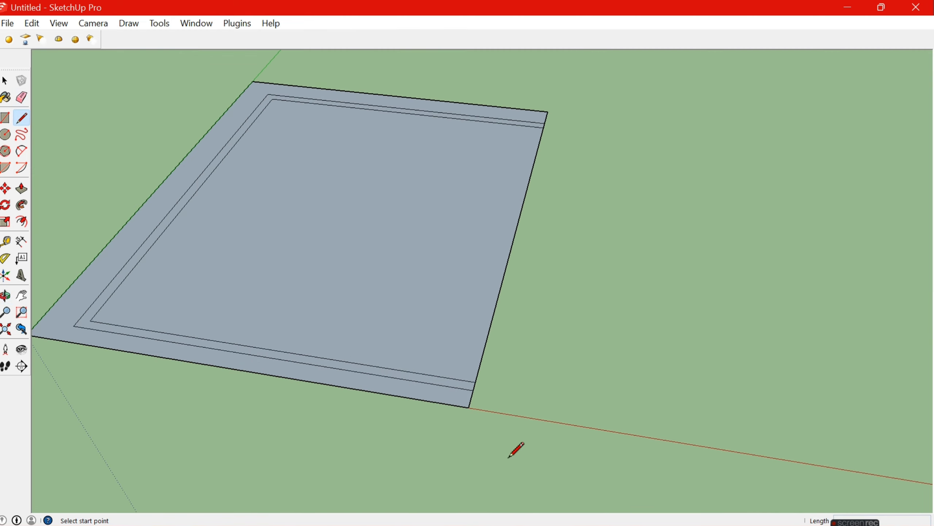
scroll(473, 384, "up", 1)
left_click(456, 384)
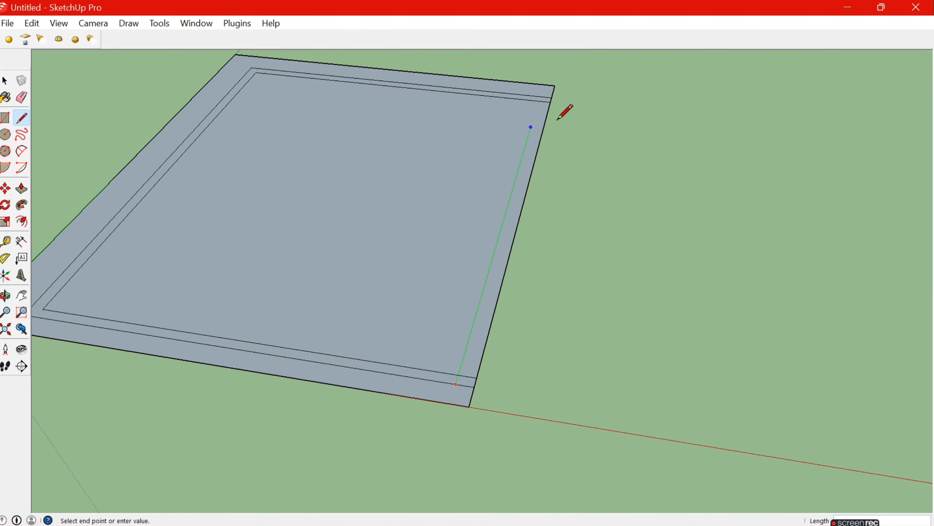
left_click(530, 99)
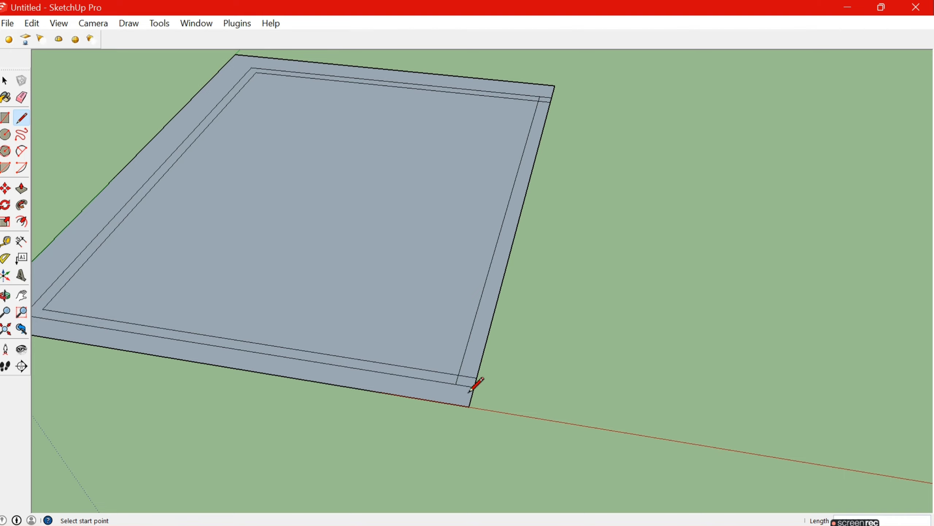
left_click(533, 97)
key("o")
middle_click_drag(623, 227, 638, 268)
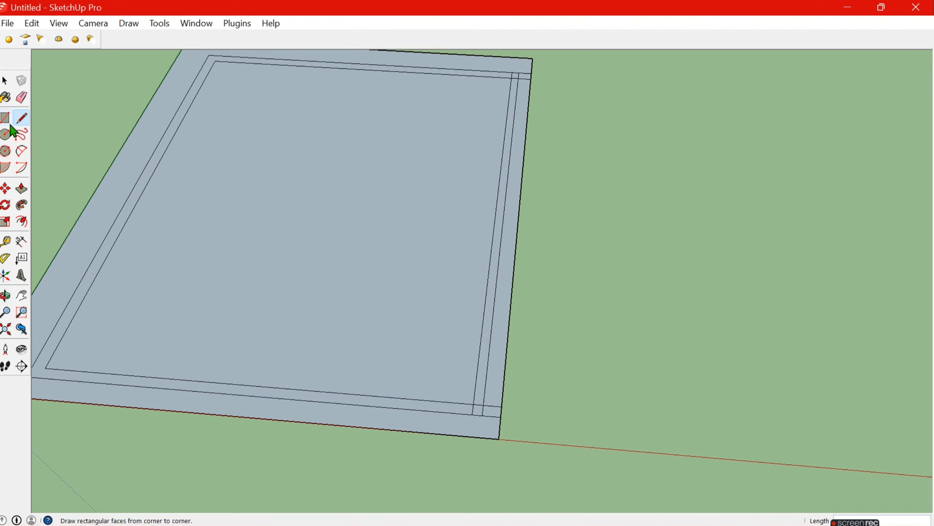
Step: Select and delete the stray edge at the corner of the right-edge strip
left_click(21, 97)
scroll(445, 427, "up", 3)
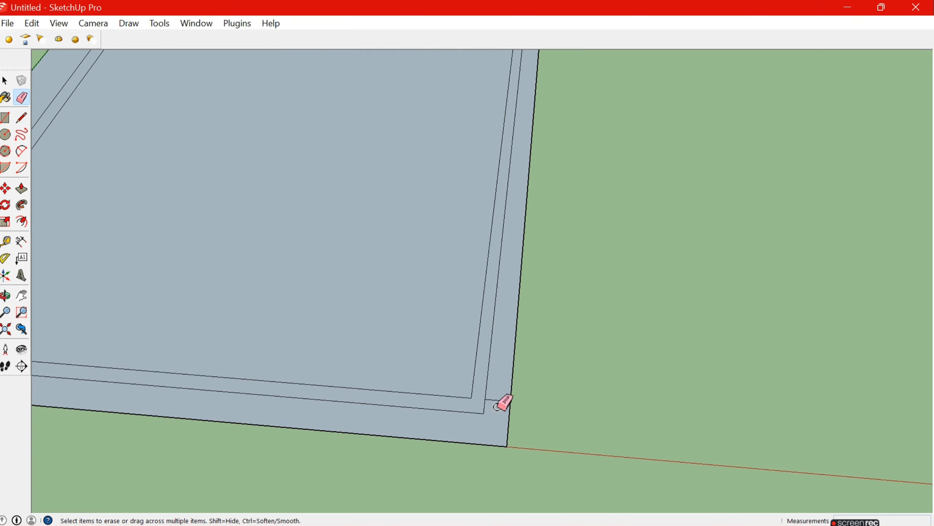
left_click(5, 81)
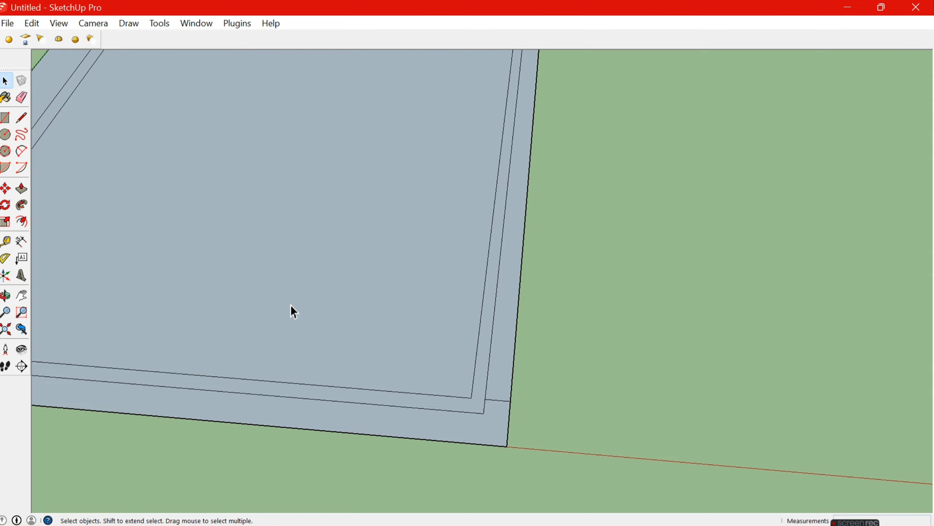
left_click(503, 401)
scroll(498, 404, "up", 1)
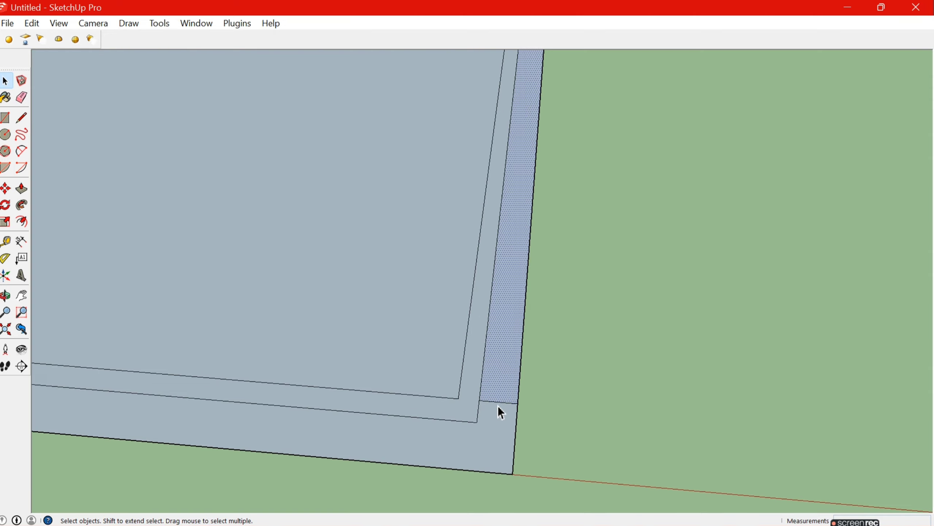
scroll(498, 404, "up", 1)
left_click(498, 401)
key("Delete")
scroll(499, 403, "down", 2)
scroll(396, 376, "down", 4)
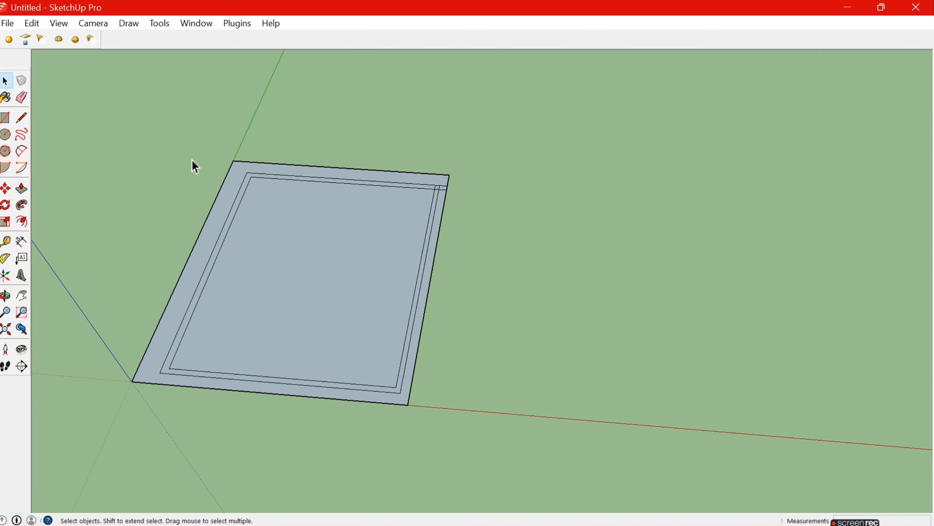
left_click(21, 97)
scroll(401, 219, "up", 2)
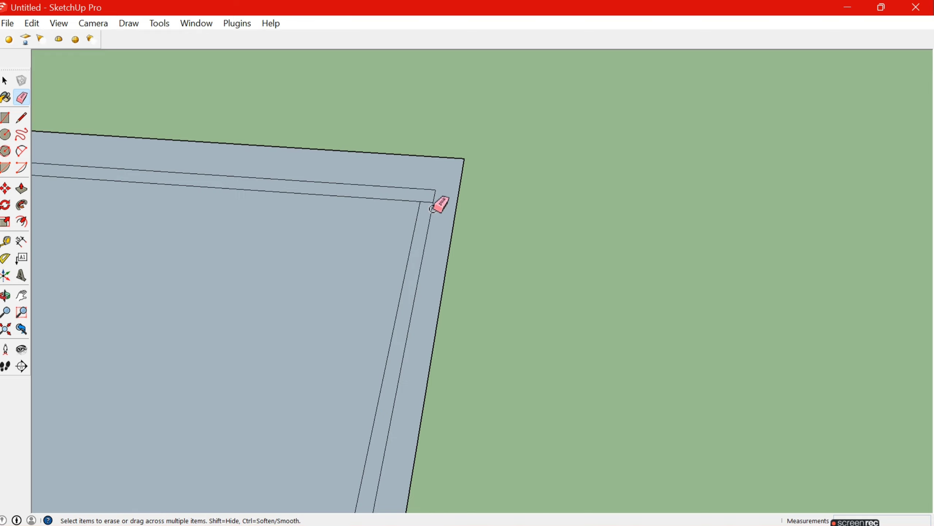
scroll(429, 208, "down", 3)
middle_click_drag(657, 265, 346, 286)
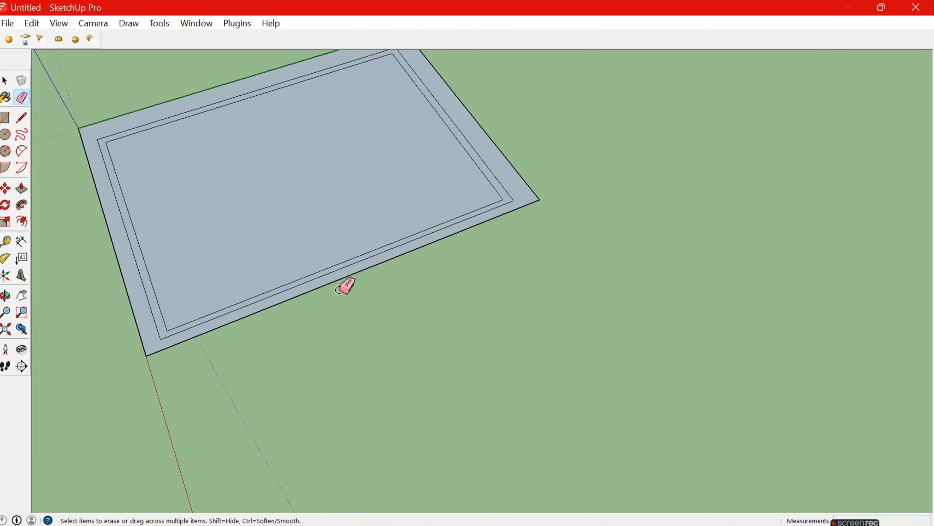
Step: Draw two short lines across the front wall strip marking the door gap
left_click(21, 118)
scroll(213, 314, "up", 2)
left_click(216, 309)
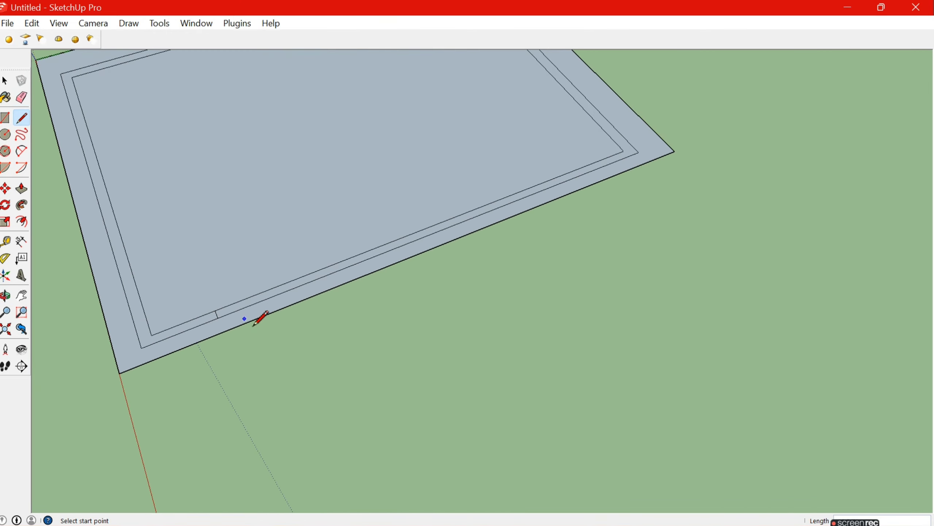
left_click(325, 276)
mouse_move(548, 272)
middle_mouse_down()
mouse_move(539, 350)
mouse_move(563, 371)
mouse_move(340, 175)
mouse_move(288, 327)
middle_mouse_up()
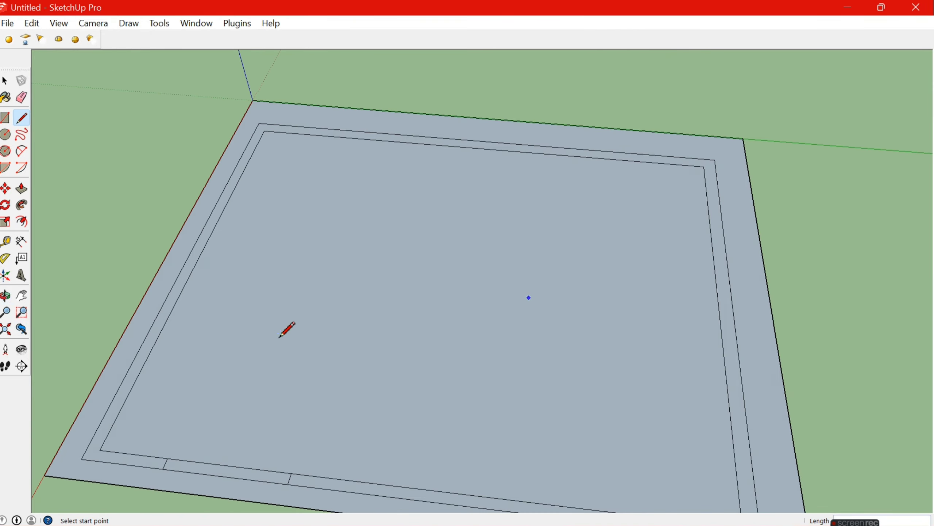
key("o")
mouse_move(288, 327)
left_mouse_down()
mouse_move(501, 317)
mouse_move(424, 291)
mouse_move(388, 330)
left_mouse_up()
key("l")
middle_click_drag(388, 330, 323, 366)
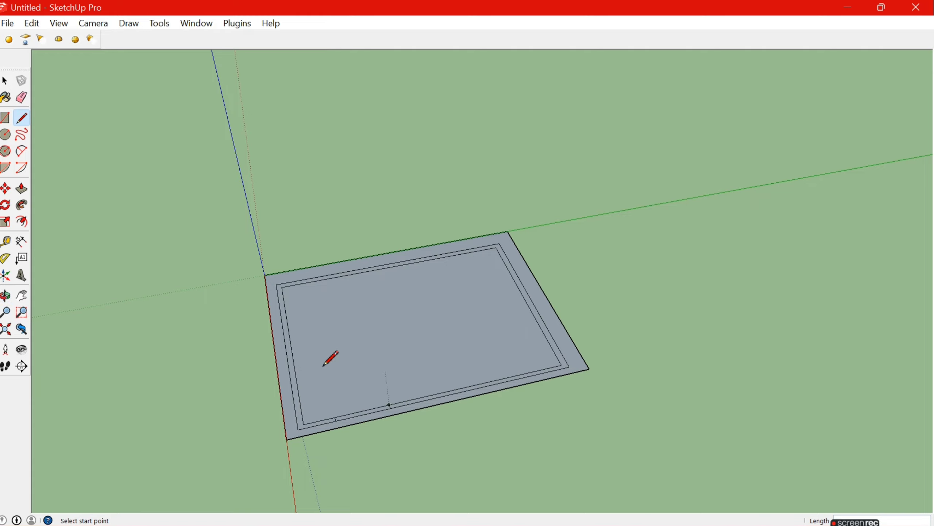
key("space")
Step: Push/Pull the border strip upward into walls, leaving the front door gap open
left_click(18, 194)
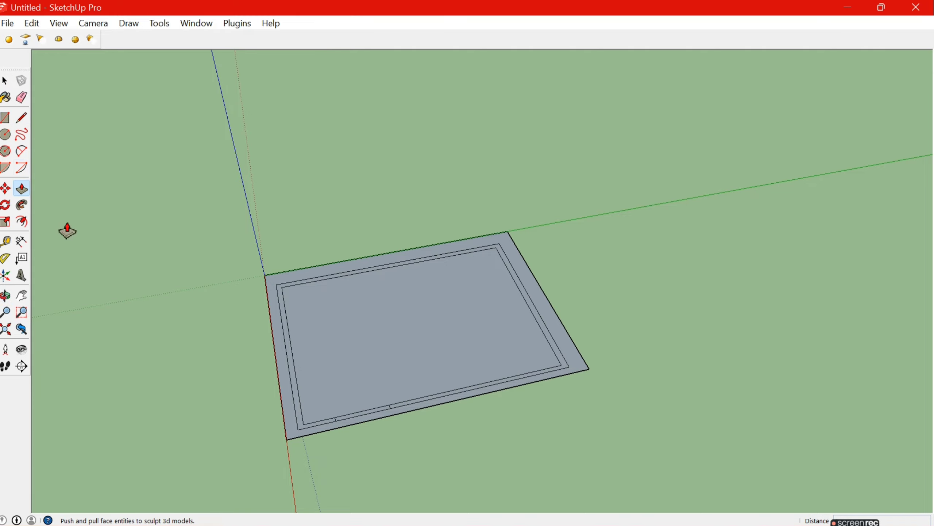
scroll(290, 299, "up", 2)
scroll(281, 312, "up", 2)
left_click_drag(281, 312, 287, 235)
scroll(286, 236, "down", 3)
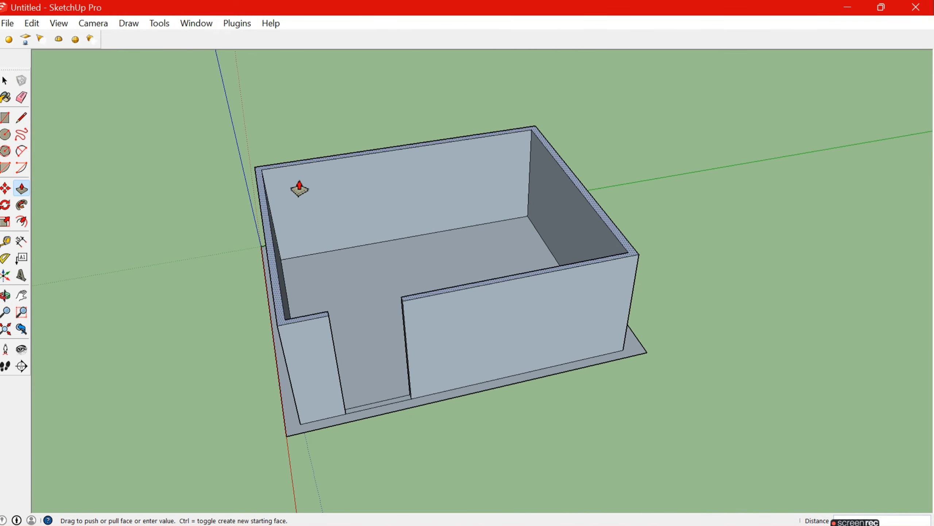
mouse_move(298, 184)
middle_mouse_down()
mouse_move(313, 115)
mouse_move(302, 173)
middle_mouse_up()
scroll(302, 173, "down", 2)
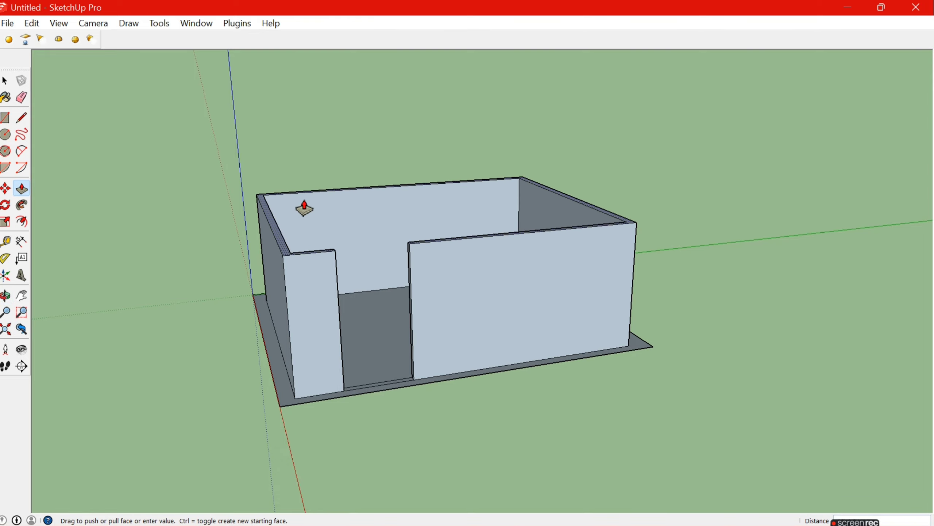
mouse_move(305, 205)
middle_mouse_down()
mouse_move(551, 243)
mouse_move(551, 295)
mouse_move(434, 298)
mouse_move(388, 219)
mouse_move(428, 290)
mouse_move(412, 287)
middle_mouse_up()
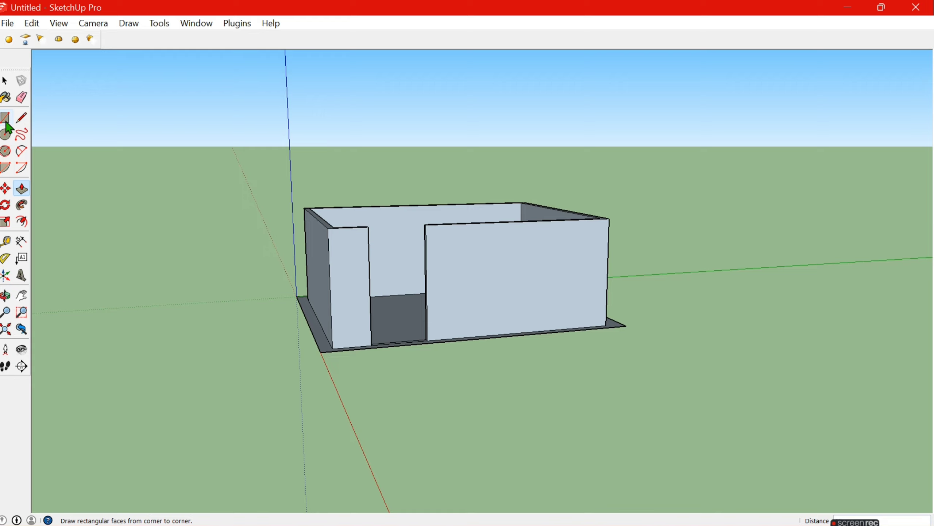
Step: Draw a square on the front wall right of the doorway and delete its face
left_click(6, 123)
middle_click_drag(532, 292, 467, 251)
scroll(390, 265, "up", 2)
middle_click_drag(390, 265, 500, 293)
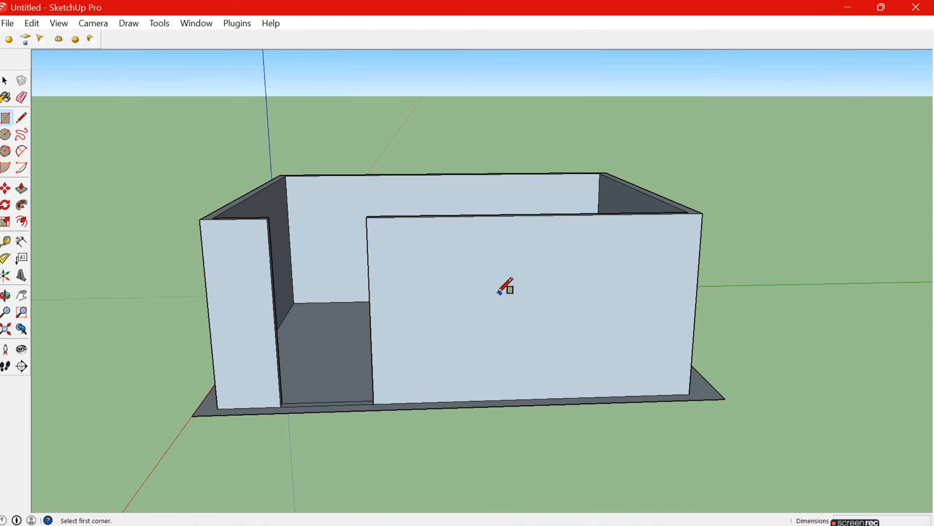
left_click(493, 267)
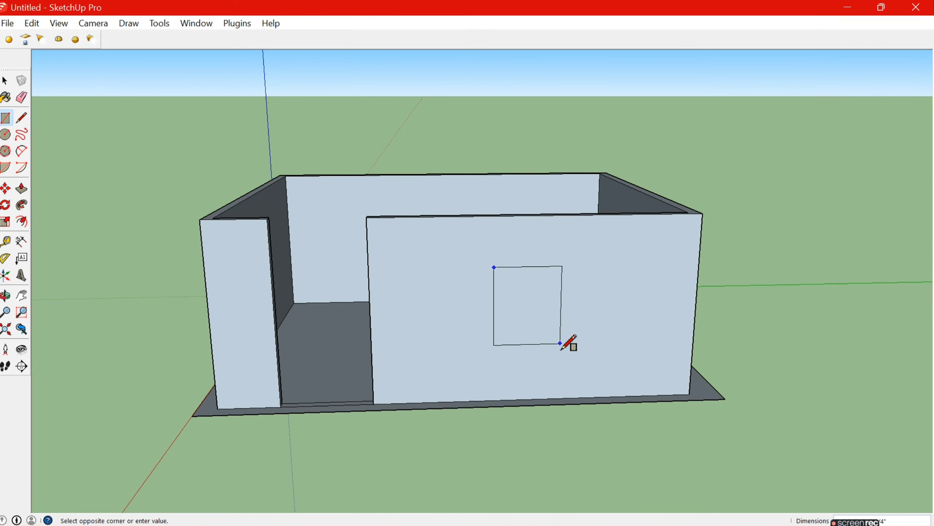
left_click(574, 345)
key("space")
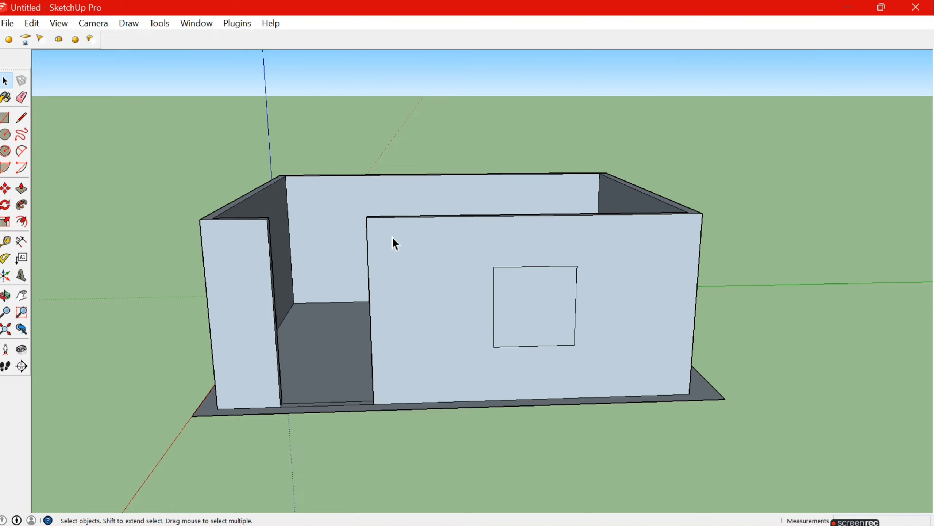
left_click(531, 297)
key("Delete")
scroll(444, 297, "down", 1)
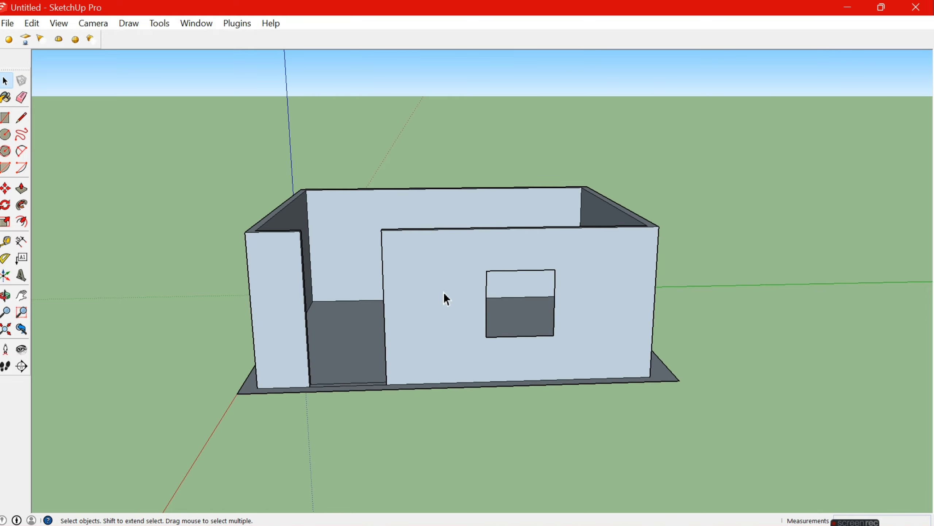
middle_click_drag(445, 297, 688, 393)
Step: Draw a line across the top of the doorway on the front wall
mouse_move(650, 244)
middle_mouse_down()
mouse_move(860, 302)
mouse_move(815, 275)
mouse_move(704, 257)
mouse_move(627, 288)
middle_mouse_up()
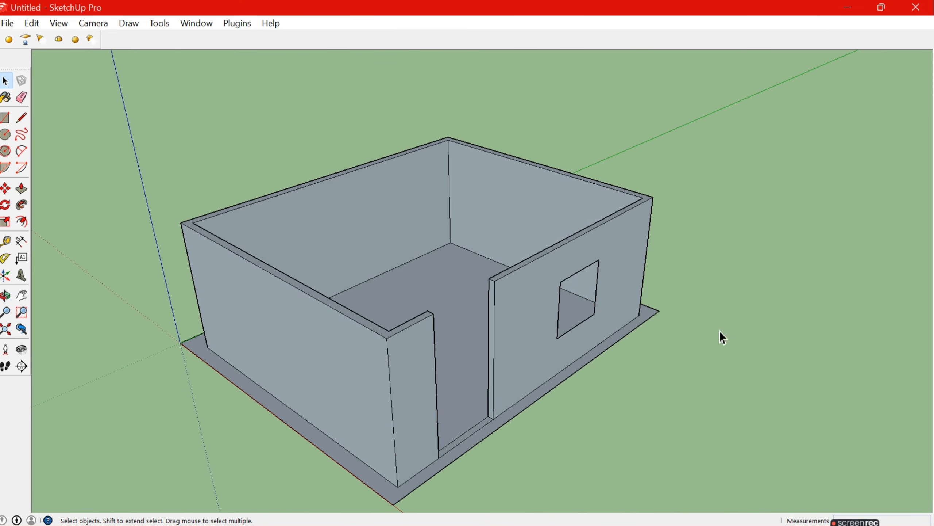
middle_click_drag(723, 337, 525, 357)
mouse_move(208, 349)
middle_mouse_down()
mouse_move(417, 248)
mouse_move(294, 228)
middle_mouse_up()
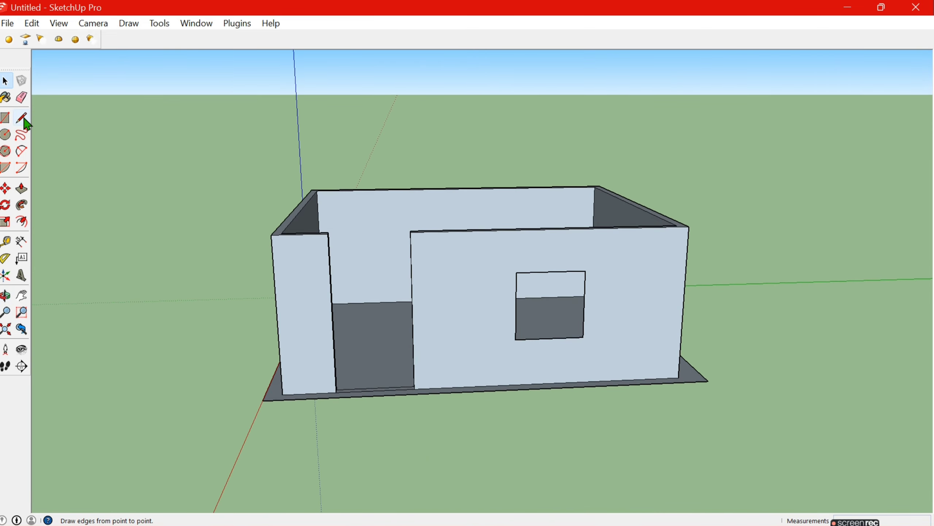
left_click(21, 117)
scroll(402, 259, "up", 3)
mouse_move(403, 259)
middle_mouse_down()
mouse_move(114, 222)
mouse_move(283, 239)
middle_mouse_up()
scroll(219, 240, "down", 3)
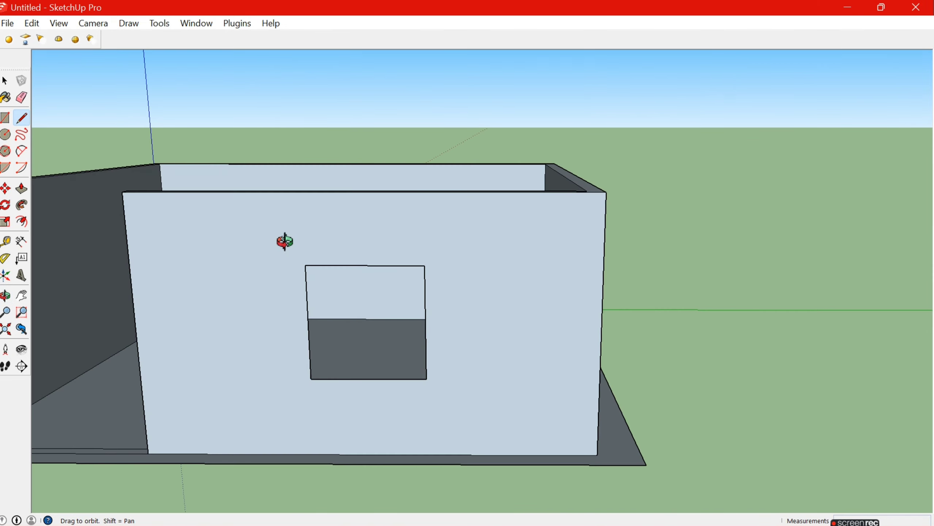
scroll(240, 267, "down", 3)
scroll(150, 252, "up", 3)
mouse_move(144, 254)
middle_mouse_down()
mouse_move(131, 194)
mouse_move(70, 225)
middle_mouse_up()
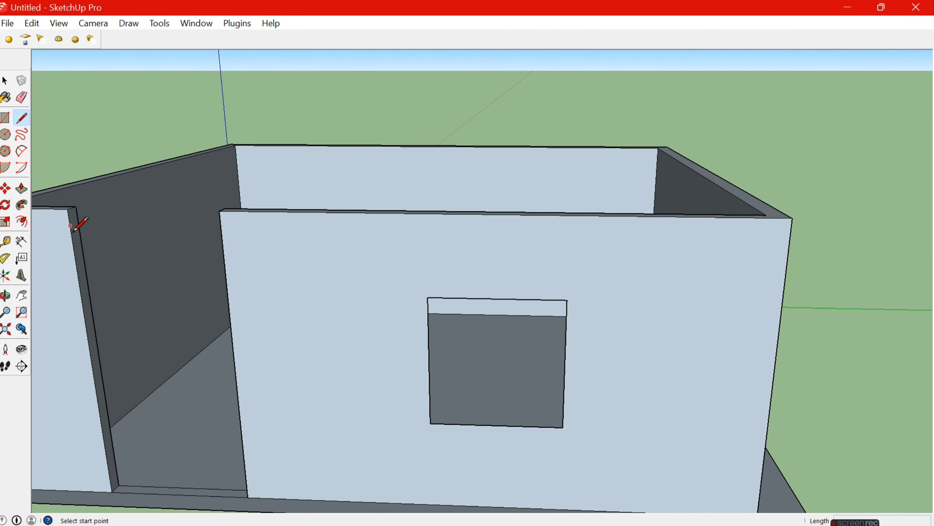
left_click(72, 235)
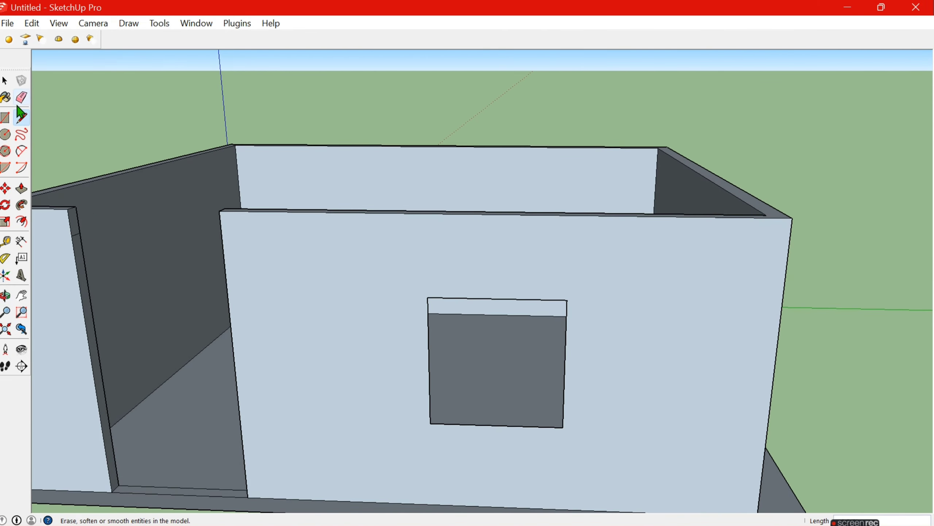
Step: Push/Pull the face above the doorway out to the front wall to form a header
left_click(21, 188)
left_click(55, 219)
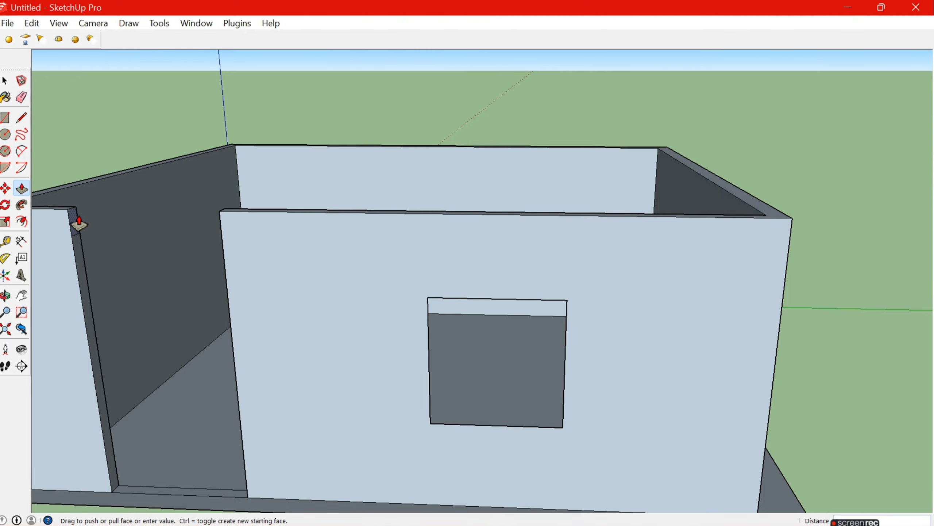
left_click(225, 231)
middle_click_drag(224, 231, 146, 188)
left_click(22, 98)
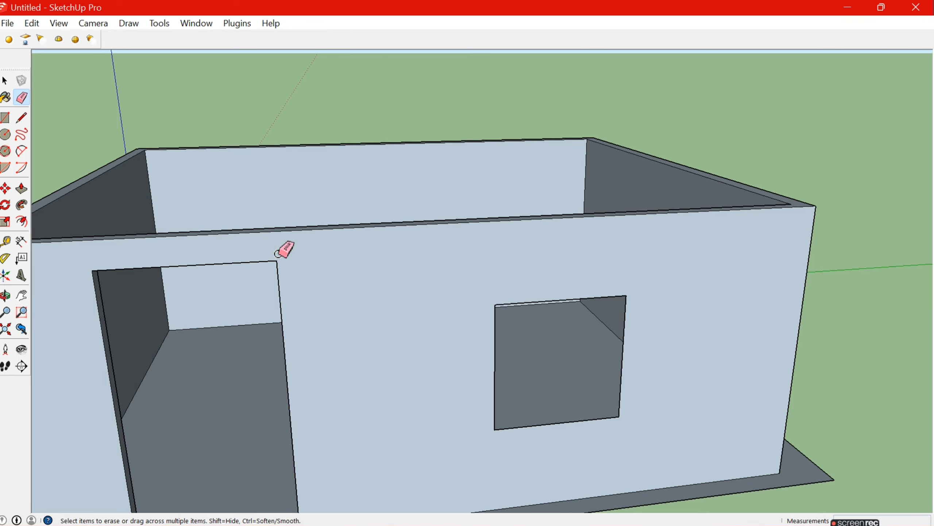
scroll(278, 253, "down", 3)
middle_click_drag(403, 307, 539, 306)
scroll(167, 181, "up", 2)
left_click(22, 117)
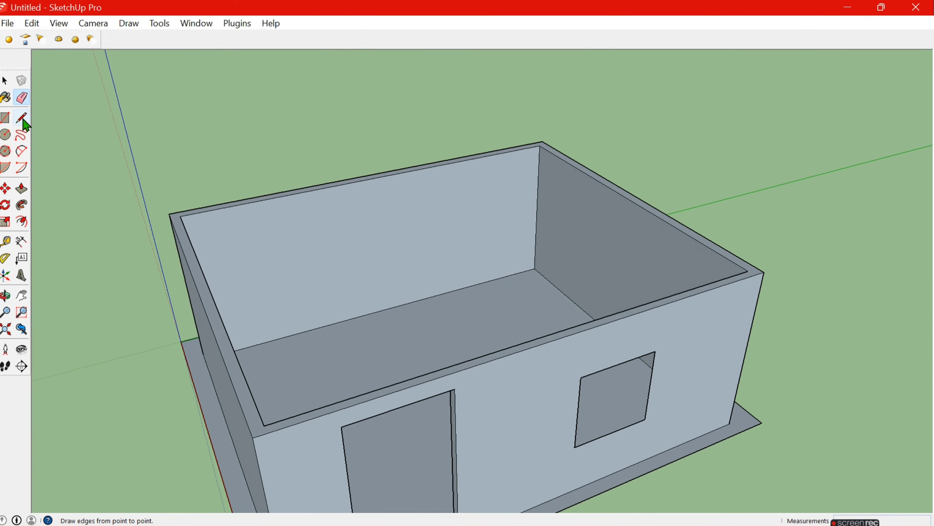
scroll(189, 223, "up", 2)
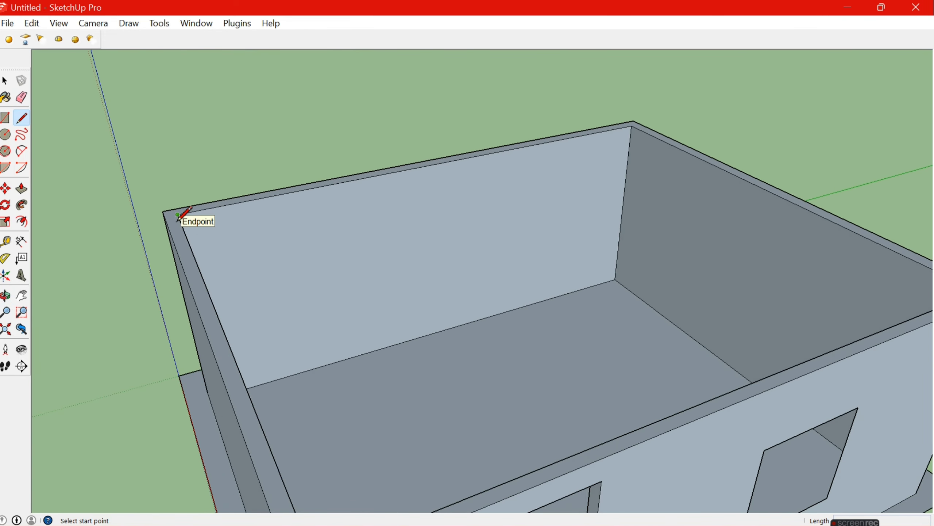
scroll(184, 219, "down", 1)
scroll(173, 214, "down", 2)
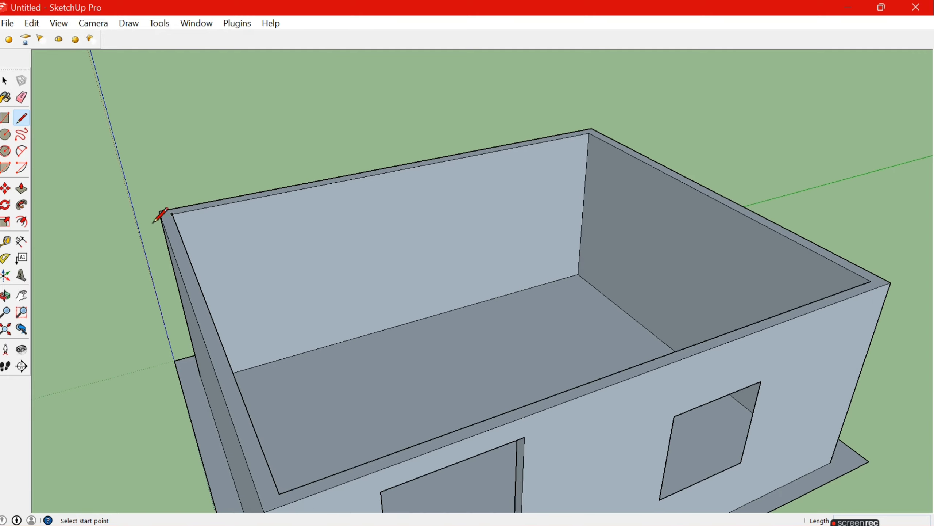
scroll(187, 257, "down", 3)
mouse_move(215, 313)
middle_mouse_down()
mouse_move(597, 314)
mouse_move(296, 267)
middle_mouse_up()
scroll(596, 314, "down", 3)
scroll(411, 327, "up", 2)
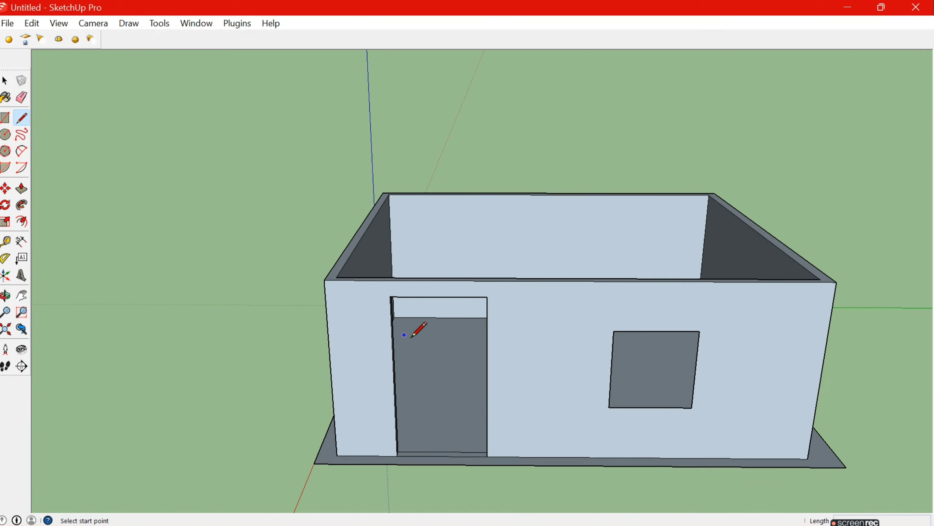
mouse_move(410, 328)
middle_mouse_down()
mouse_move(375, 277)
mouse_move(219, 317)
mouse_move(205, 190)
mouse_move(475, 226)
mouse_move(278, 301)
mouse_move(411, 282)
mouse_move(278, 298)
mouse_move(207, 280)
middle_mouse_up()
key("space")
left_click(21, 117)
middle_click_drag(281, 223, 350, 205)
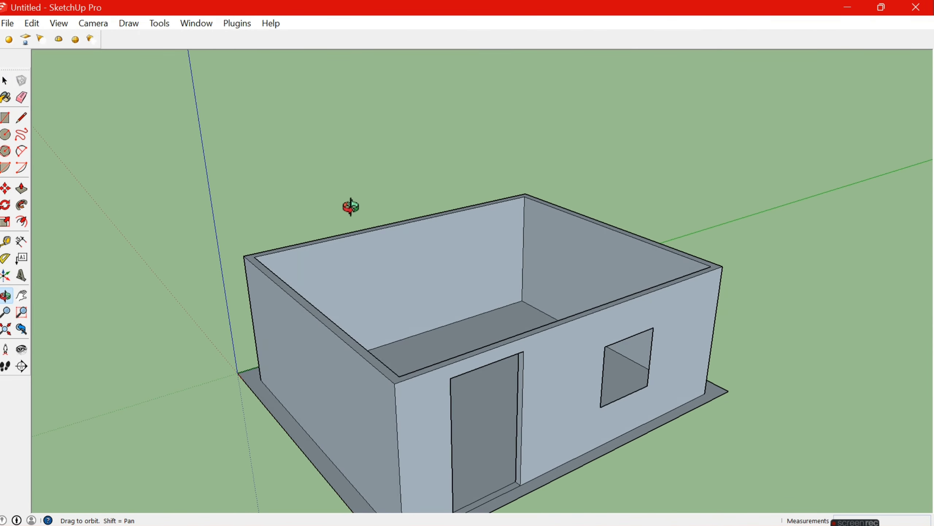
middle_click_drag(208, 311, 304, 360)
scroll(280, 305, "up", 3)
scroll(274, 304, "up", 1)
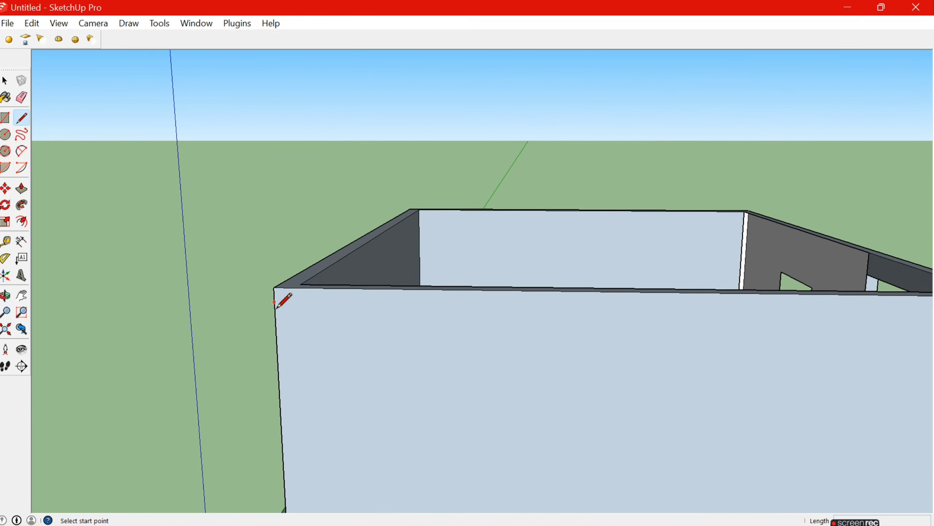
left_click(275, 300)
scroll(445, 320, "down", 1)
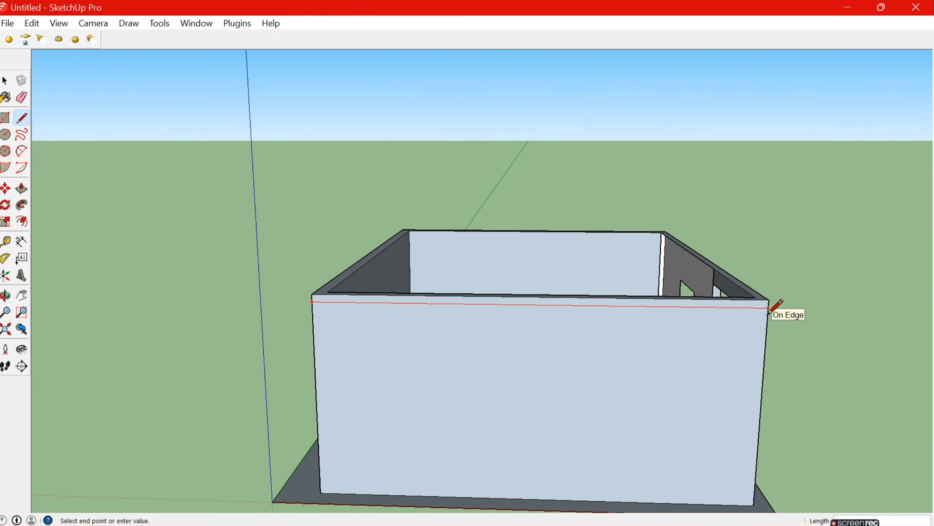
key("Escape")
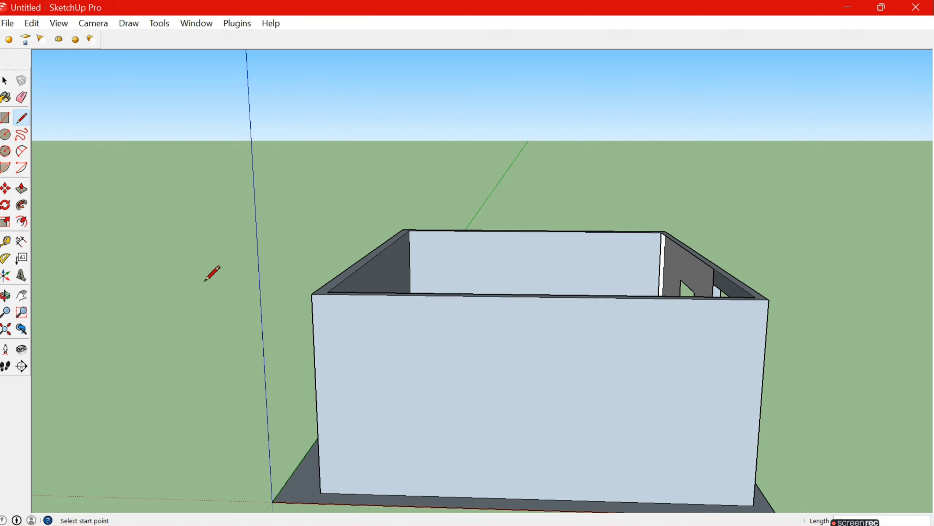
scroll(312, 305, "down", 3)
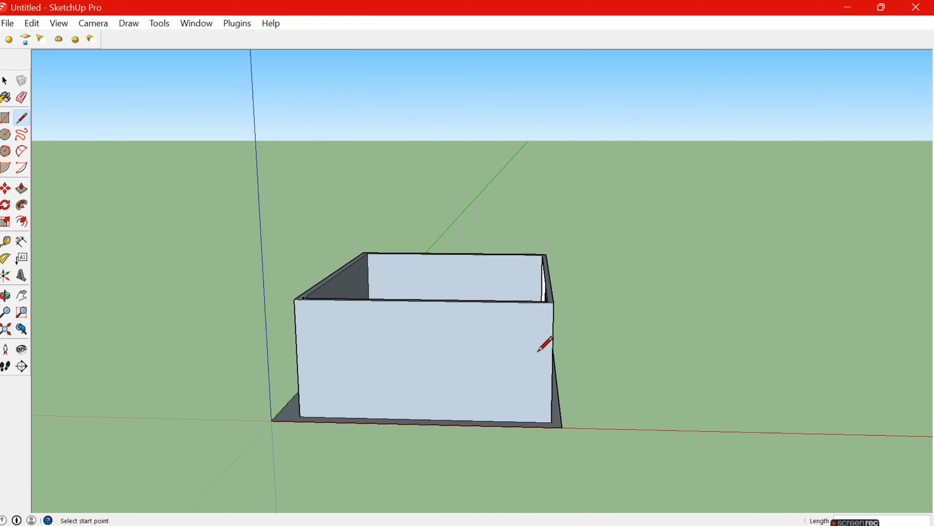
middle_click_drag(546, 340, 267, 303)
scroll(342, 287, "up", 3)
scroll(407, 301, "up", 2)
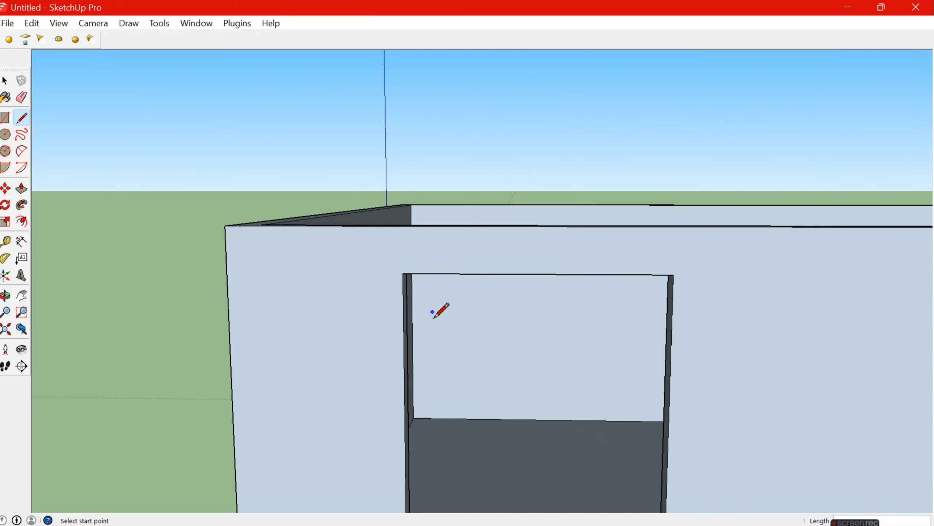
scroll(434, 313, "up", 2)
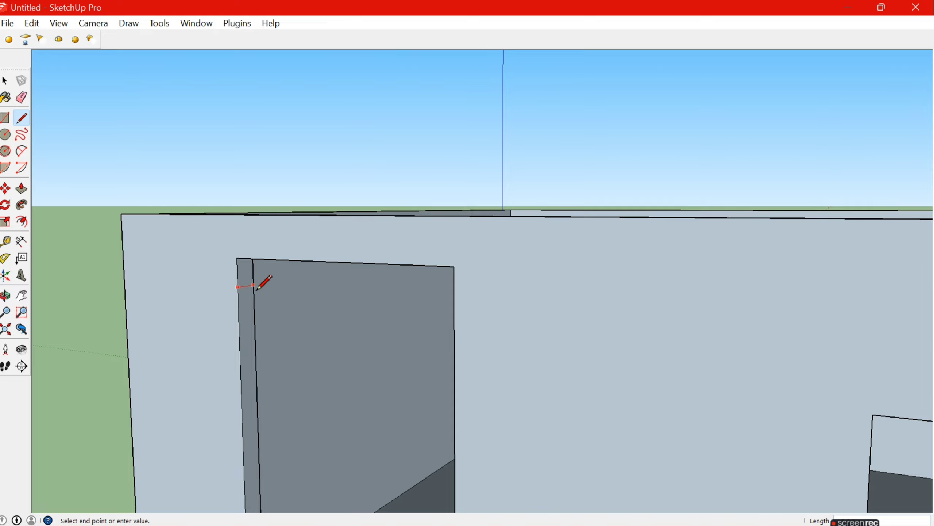
Step: Push the door opening's top face downward with Push/Pull
left_click(21, 188)
left_click_drag(254, 286, 459, 289)
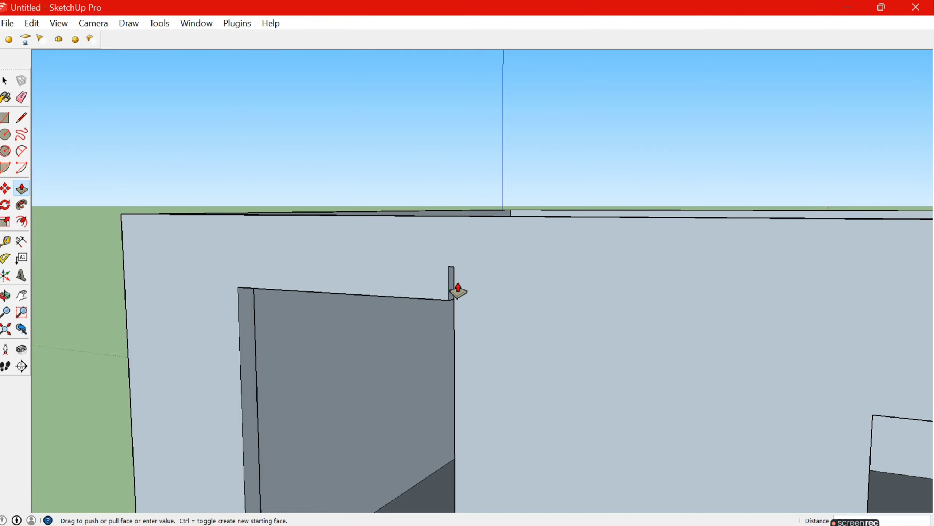
left_click(458, 289)
mouse_move(461, 291)
middle_mouse_down()
mouse_move(494, 328)
mouse_move(445, 277)
middle_mouse_up()
scroll(472, 289, "up", 2)
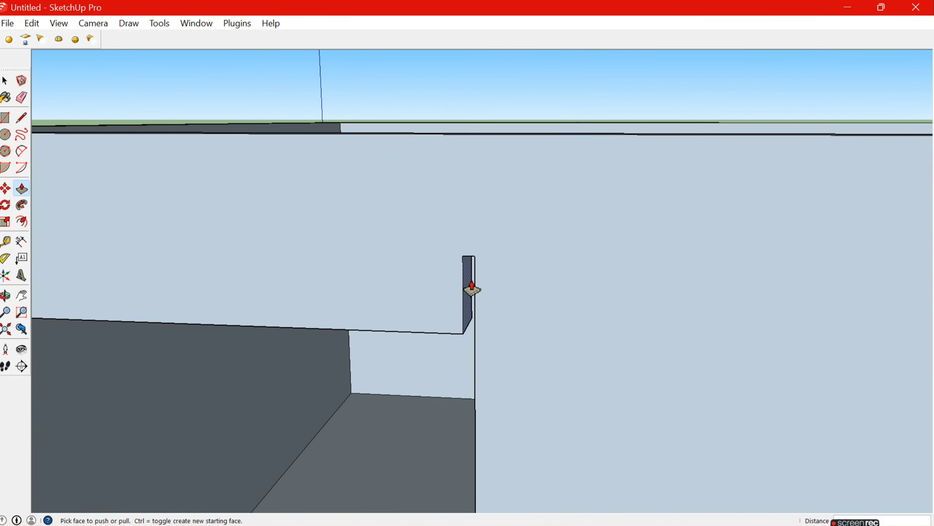
Step: Push/Pull the narrow notch face beside the doorway closed so the wall top is level
left_click(472, 289)
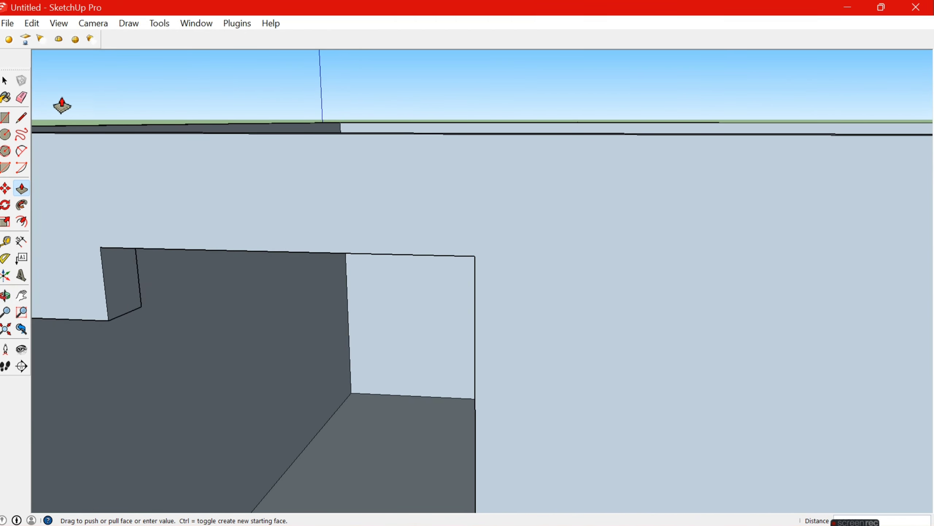
left_click(813, 320)
left_click(21, 98)
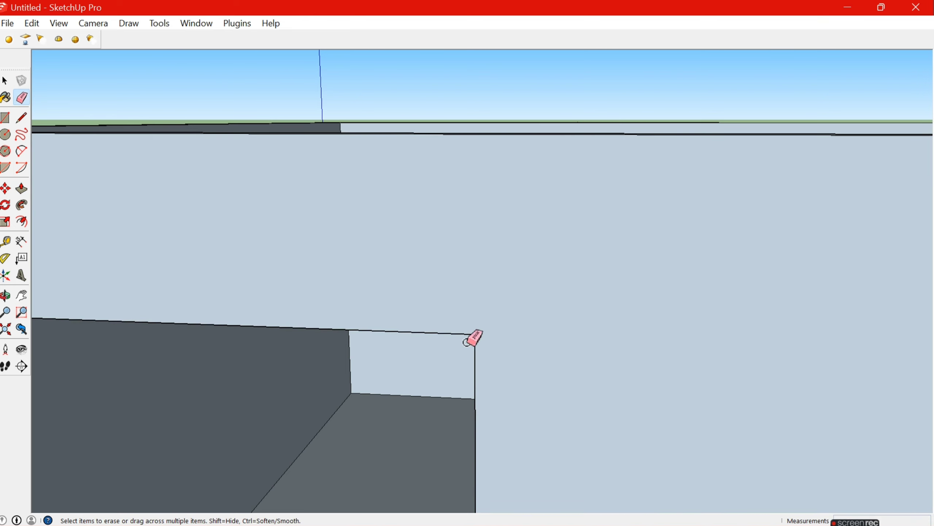
scroll(467, 342, "down", 5)
scroll(381, 278, "down", 5)
mouse_move(371, 358)
middle_mouse_down()
mouse_move(416, 329)
mouse_move(368, 367)
middle_mouse_up()
key("space")
left_click(21, 118)
scroll(286, 236, "up", 3)
mouse_move(286, 235)
middle_mouse_down()
mouse_move(296, 266)
mouse_move(319, 265)
middle_mouse_up()
scroll(315, 272, "up", 3)
Step: Orbit around the whole house, cancelling the line started at the wall corner
left_click(319, 263)
scroll(684, 279, "down", 3)
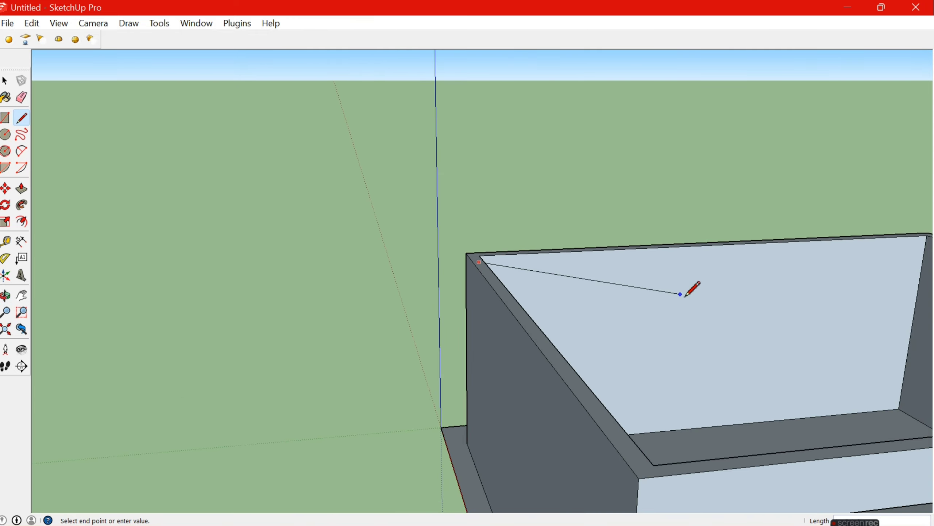
mouse_move(688, 288)
middle_mouse_down()
mouse_move(449, 264)
mouse_move(397, 305)
mouse_move(202, 196)
middle_mouse_up()
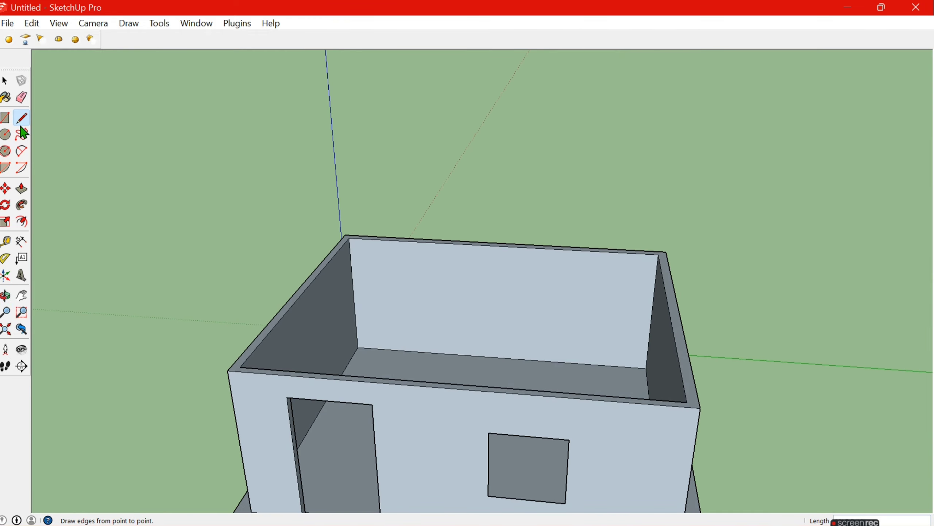
scroll(342, 249, "up", 5)
scroll(359, 317, "up", 2)
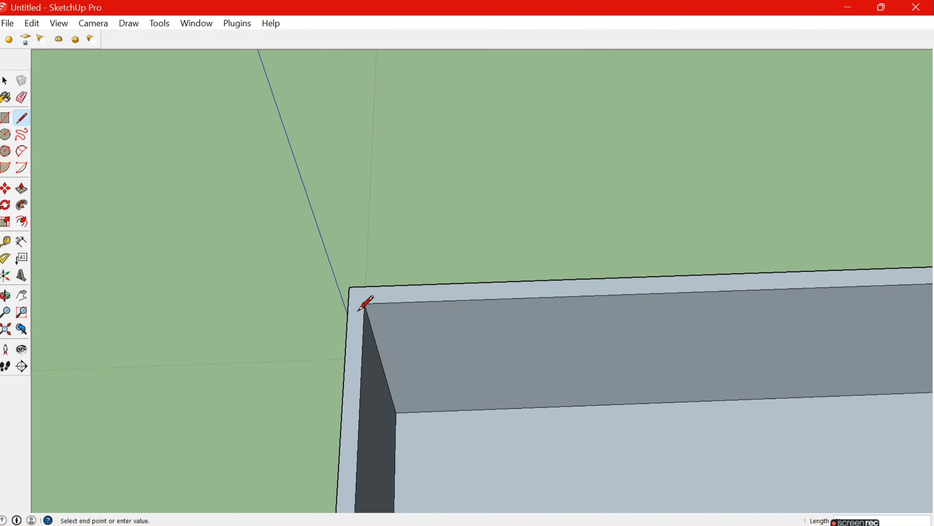
key("Escape")
scroll(713, 319, "down", 5)
mouse_move(712, 318)
middle_mouse_down()
mouse_move(663, 376)
mouse_move(406, 380)
mouse_move(644, 371)
middle_mouse_up()
scroll(645, 372, "up", 2)
scroll(644, 372, "up", 2)
key("Escape")
scroll(286, 254, "down", 3)
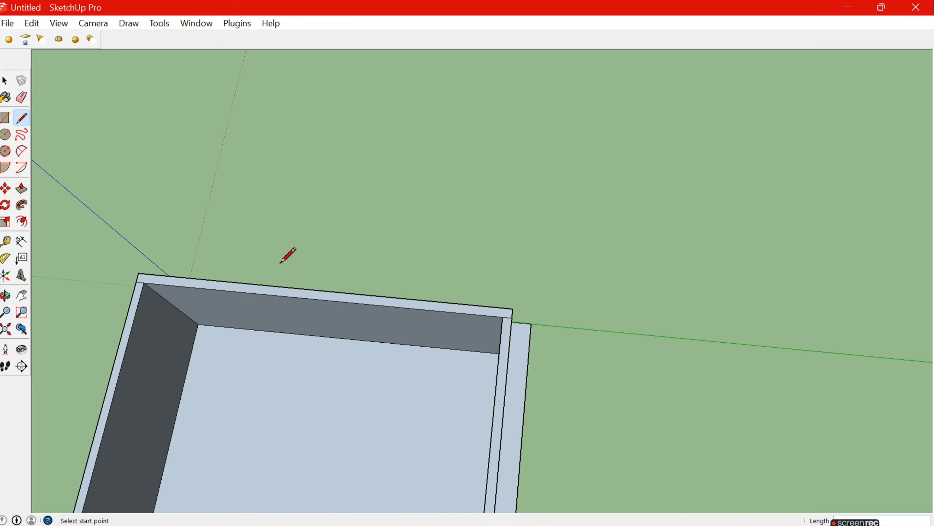
middle_click_drag(286, 254, 258, 296)
Step: Push/Pull the back wall's top face up slightly above the other walls
left_click(21, 192)
scroll(380, 341, "up", 1)
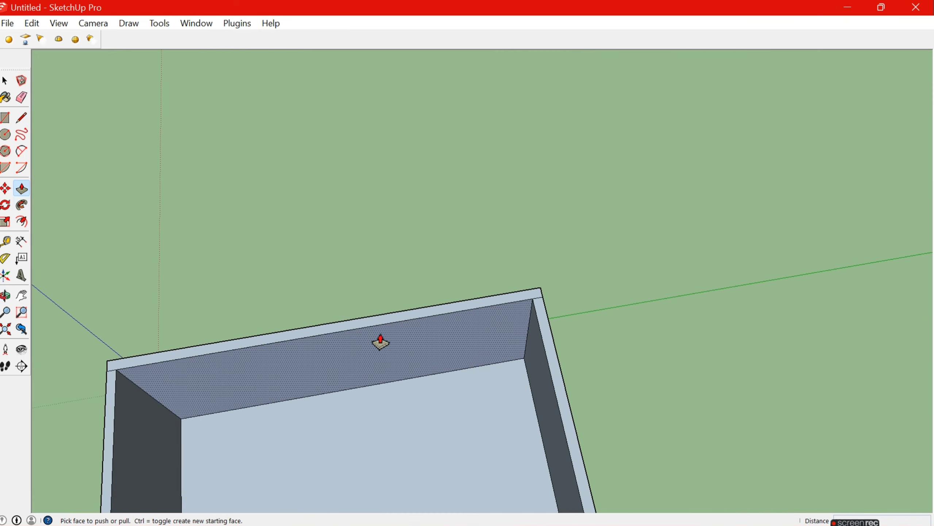
scroll(367, 330, "down", 1)
left_click_drag(367, 327, 368, 320)
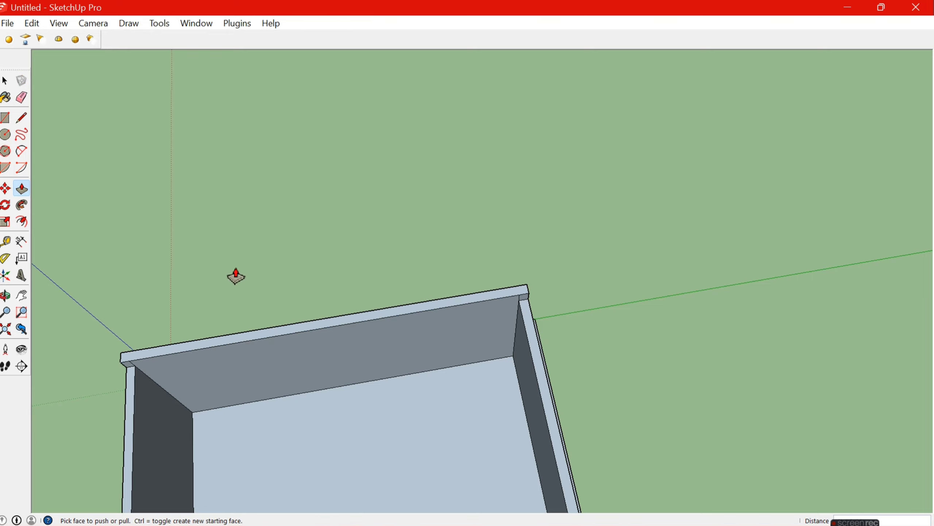
scroll(273, 201, "down", 3)
middle_click_drag(274, 200, 290, 221)
scroll(155, 319, "up", 1)
scroll(155, 319, "up", 2)
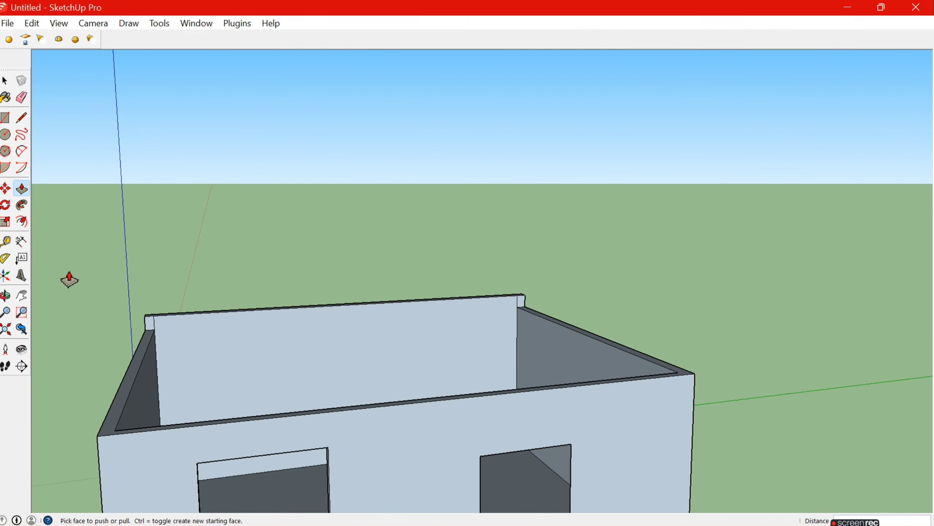
Step: Draw an edge across the wall tops from the left corner to form the flat slab face
left_click(21, 97)
scroll(159, 314, "up", 2)
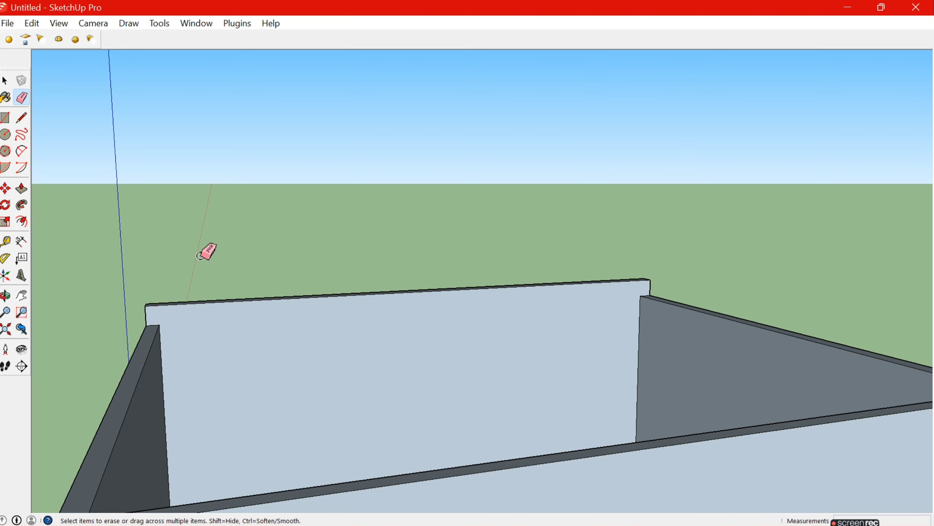
left_click(20, 117)
left_click(159, 324)
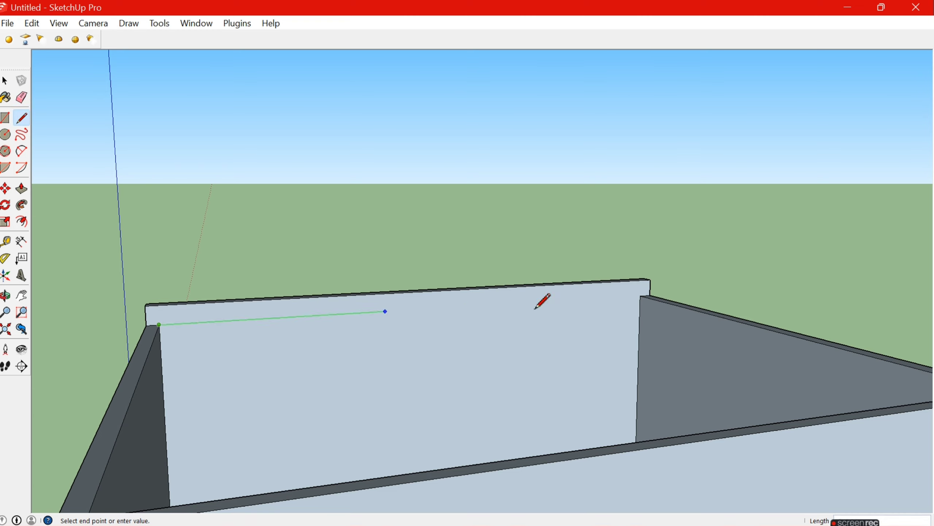
left_click(641, 297)
scroll(350, 306, "down", 3)
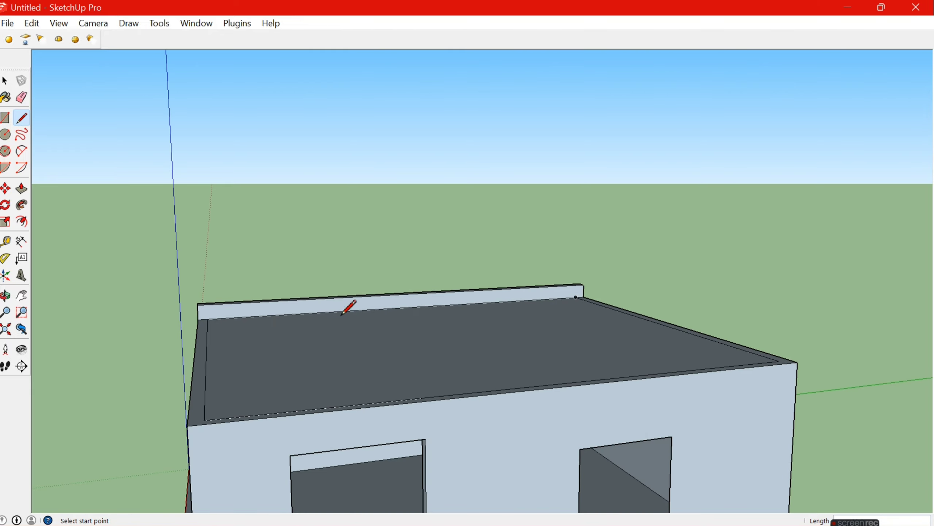
scroll(646, 365, "down", 2)
middle_click_drag(646, 365, 560, 204)
Step: Push/Pull the roof slab's edge face out past the wall
middle_click_drag(349, 423, 178, 296)
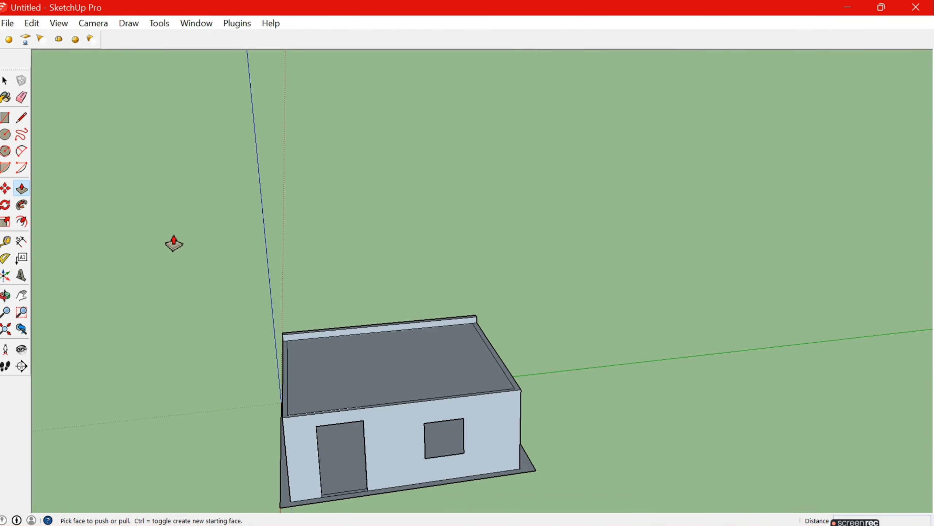
scroll(273, 308, "up", 3)
scroll(412, 333, "up", 3)
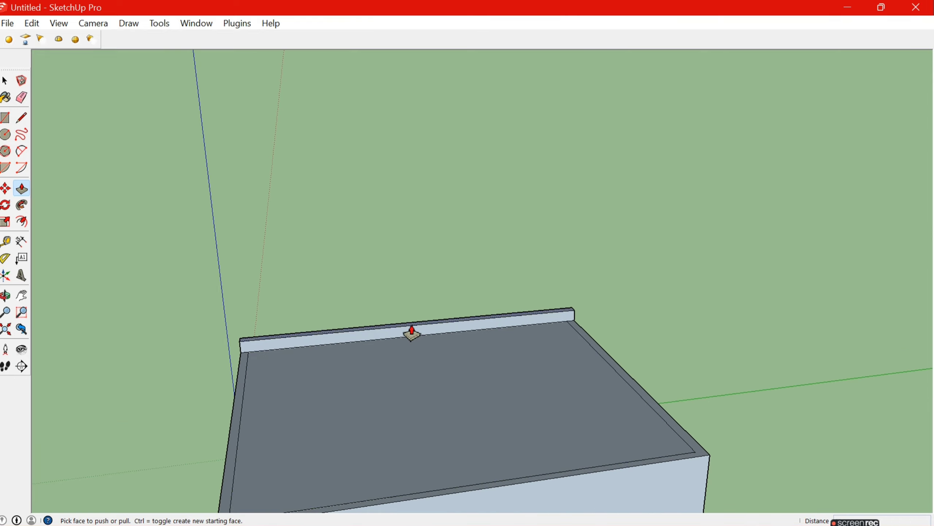
left_click(412, 333)
mouse_move(411, 336)
middle_mouse_down()
mouse_move(396, 378)
mouse_move(347, 429)
mouse_move(431, 392)
mouse_move(406, 403)
middle_mouse_up()
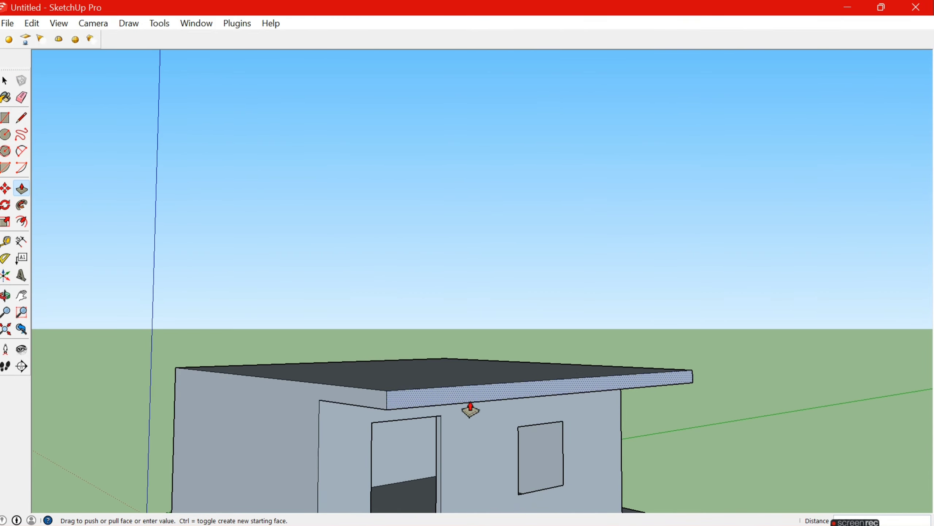
Step: Orbit to low side and front views to check the roof overhang
mouse_move(470, 408)
middle_mouse_down()
mouse_move(559, 384)
mouse_move(638, 398)
middle_mouse_up()
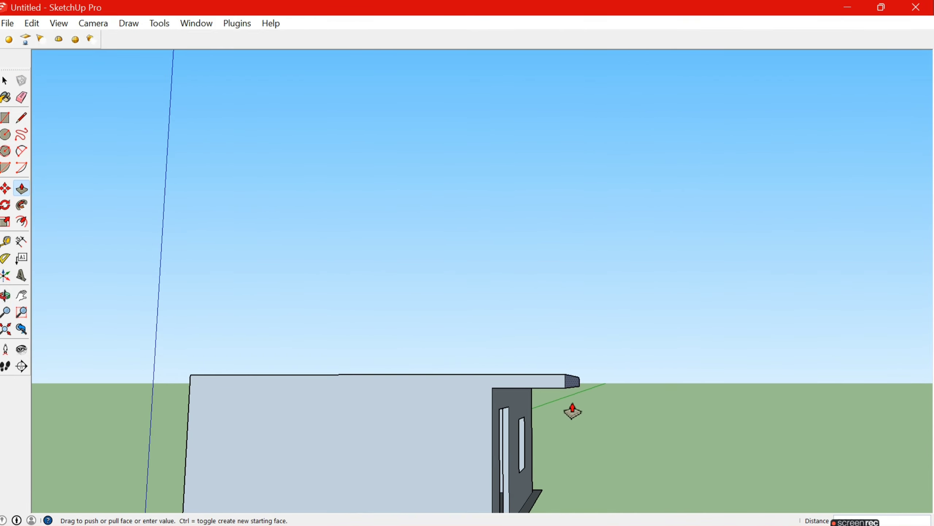
scroll(471, 359, "down", 3)
mouse_move(471, 359)
middle_mouse_down()
mouse_move(286, 415)
mouse_move(531, 355)
middle_mouse_up()
scroll(584, 278, "up", 2)
scroll(380, 234, "up", 2)
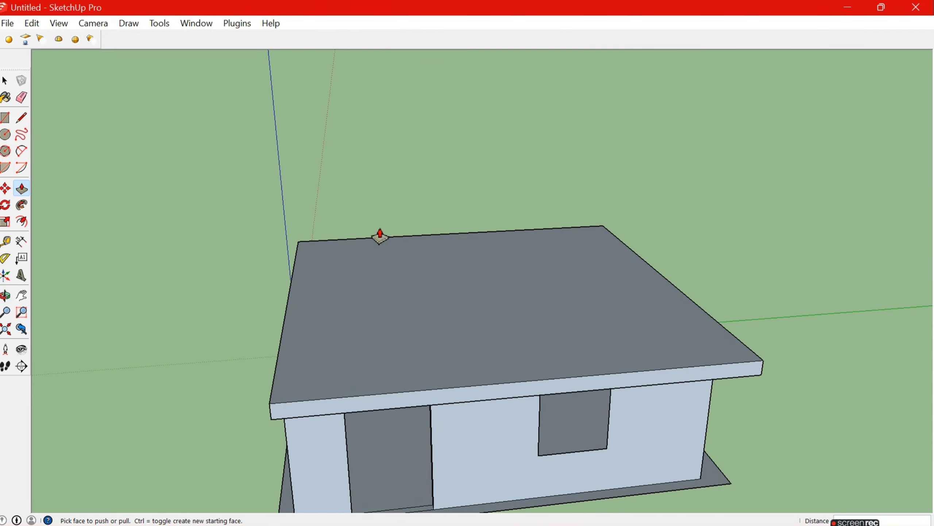
scroll(436, 280, "up", 1)
scroll(436, 280, "down", 3)
mouse_move(436, 280)
middle_mouse_down()
mouse_move(438, 240)
mouse_move(339, 277)
mouse_move(546, 354)
mouse_move(563, 219)
mouse_move(515, 369)
mouse_move(586, 381)
mouse_move(423, 440)
middle_mouse_up()
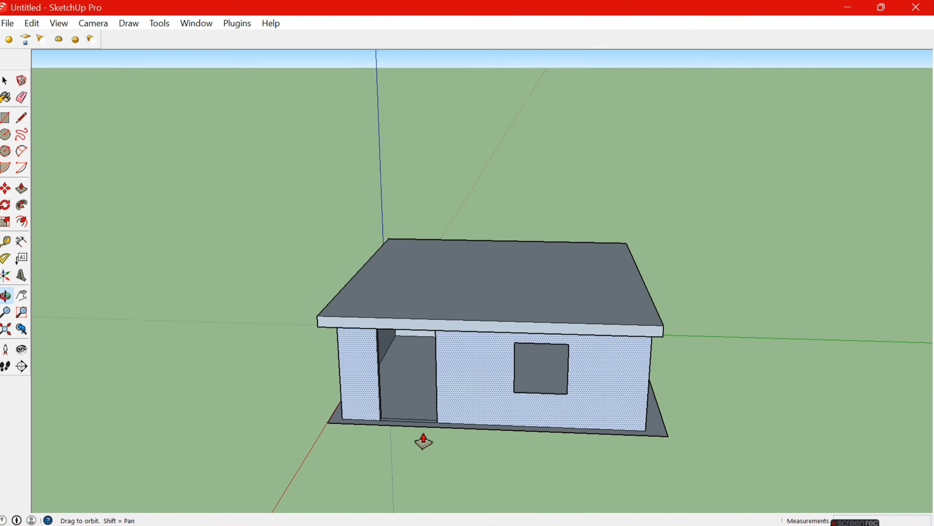
Step: Push/Pull the narrow threshold strip along the base of the front doorway
key("l")
scroll(470, 473, "up", 2)
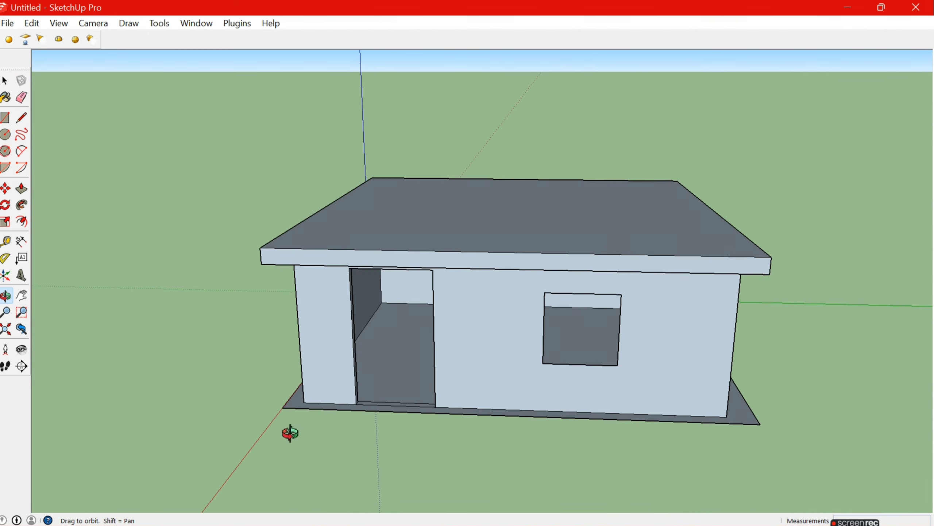
middle_click_drag(288, 433, 400, 386)
scroll(400, 387, "up", 3)
scroll(393, 393, "up", 3)
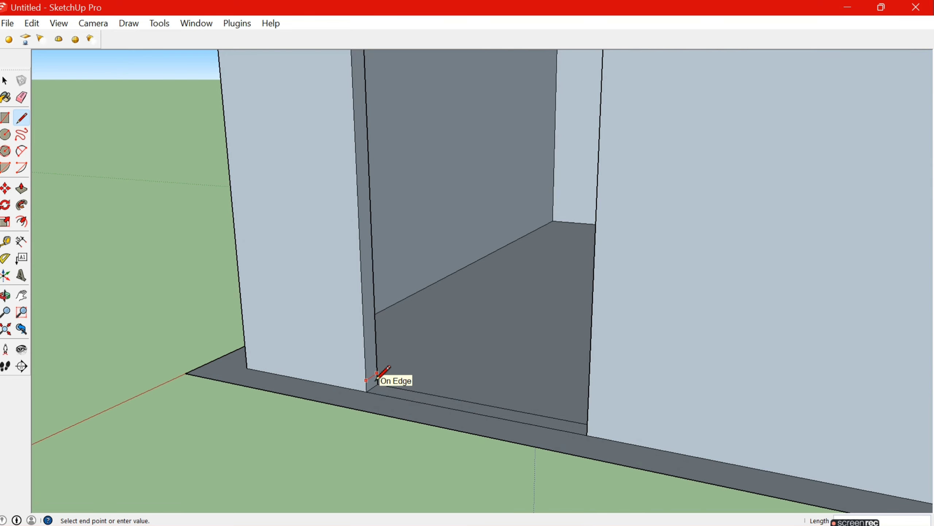
left_click(22, 189)
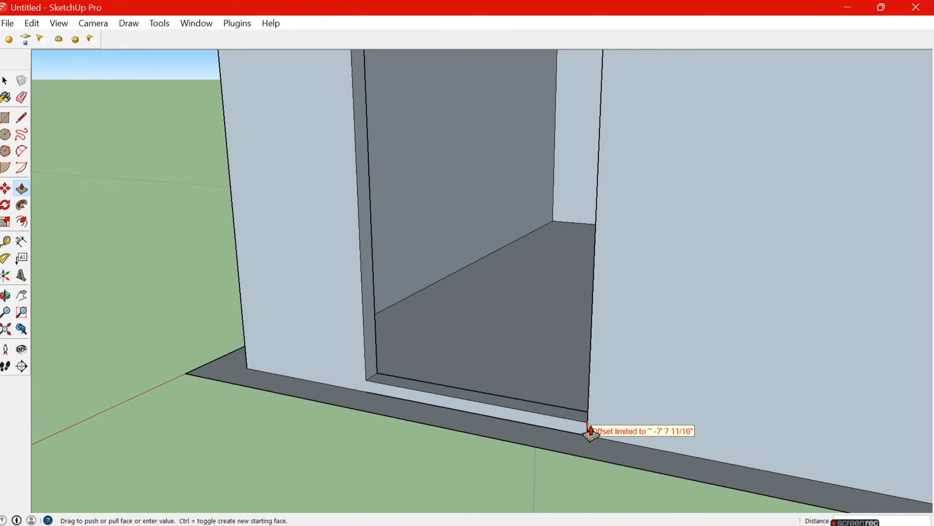
left_click_drag(381, 390, 592, 436)
middle_click_drag(592, 436, 515, 423)
scroll(150, 309, "down", 5)
mouse_move(150, 309)
middle_mouse_down()
mouse_move(171, 298)
mouse_move(161, 340)
mouse_move(225, 211)
mouse_move(100, 202)
middle_mouse_up()
Step: Start the perimeter wall border with a line endpoint on the roof slab's top edge
scroll(100, 203, "up", 3)
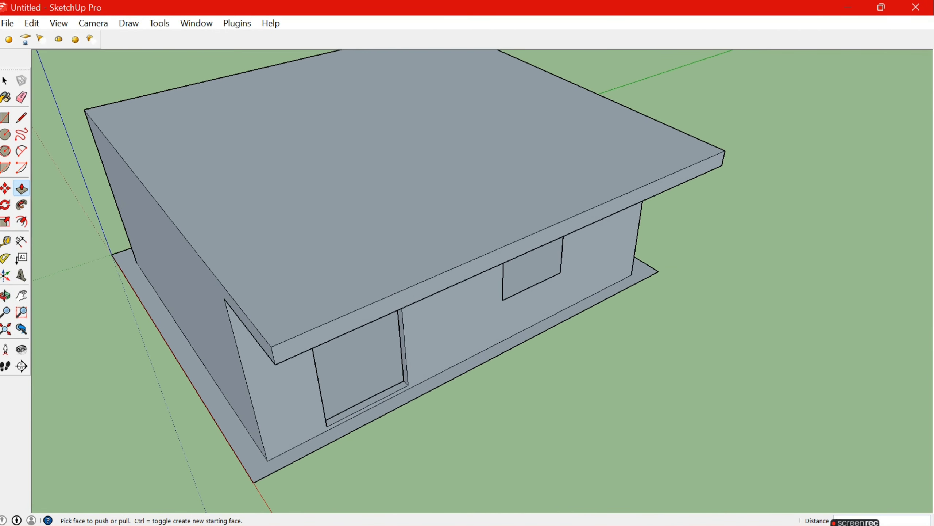
left_click(21, 123)
scroll(272, 297, "down", 3)
middle_click_drag(271, 297, 449, 235)
scroll(449, 236, "up", 3)
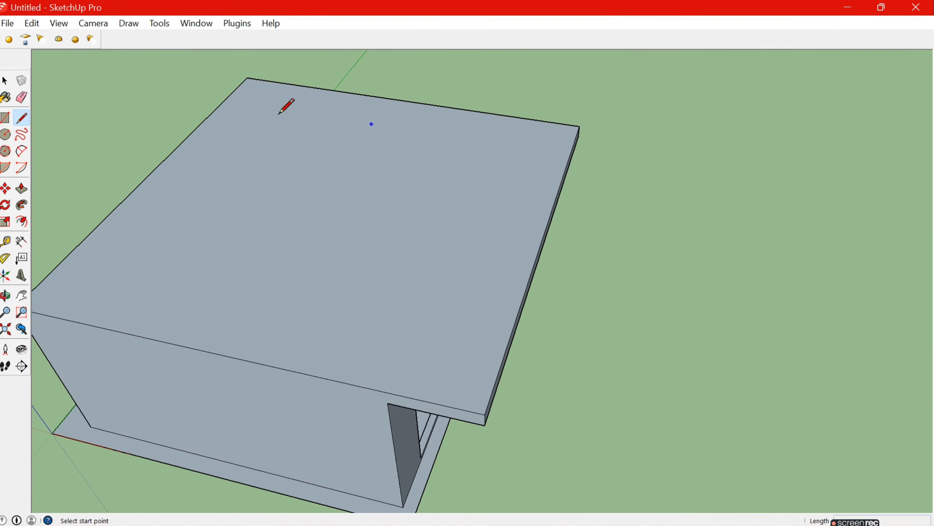
scroll(275, 270, "down", 3)
mouse_move(275, 270)
middle_mouse_down()
mouse_move(340, 287)
mouse_move(208, 254)
middle_mouse_up()
scroll(140, 320, "up", 3)
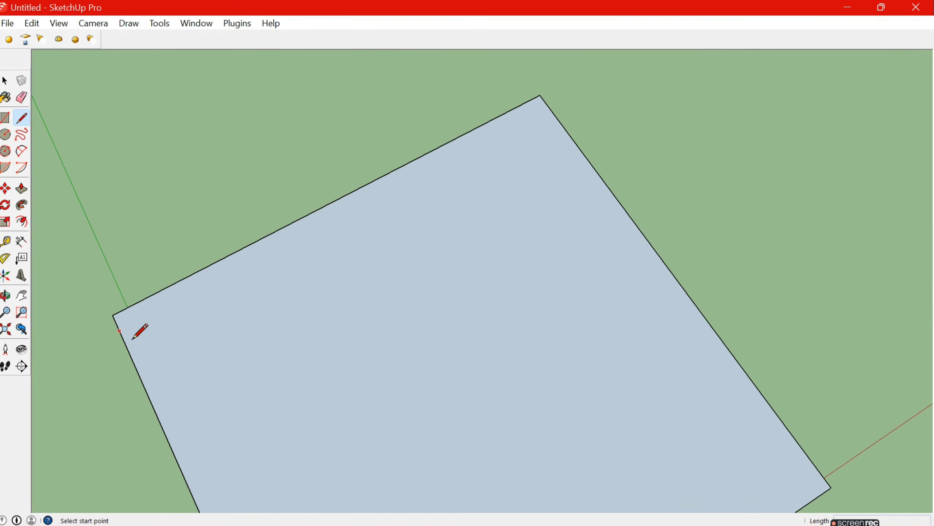
left_click(544, 109)
Step: Orbit around the slab to view its top from several angles
scroll(59, 255, "down", 3)
mouse_move(58, 254)
middle_mouse_down()
mouse_move(192, 338)
mouse_move(486, 307)
middle_mouse_up()
scroll(264, 282, "up", 3)
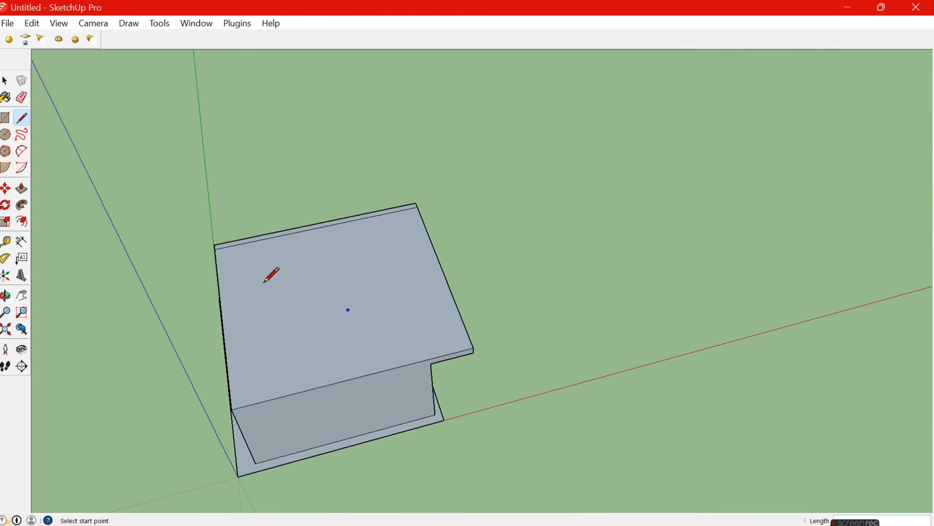
scroll(218, 247, "up", 3)
scroll(268, 384, "down", 3)
middle_click_drag(268, 384, 252, 323)
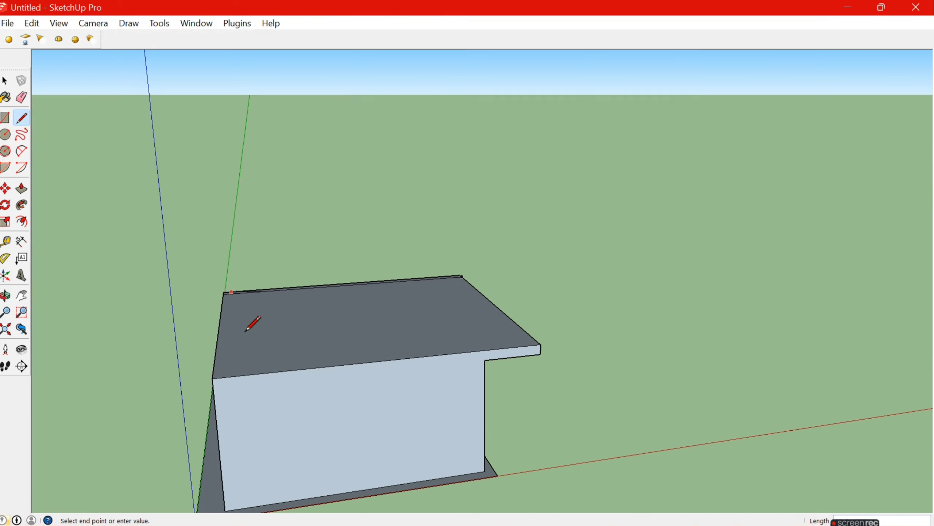
scroll(227, 371, "down", 3)
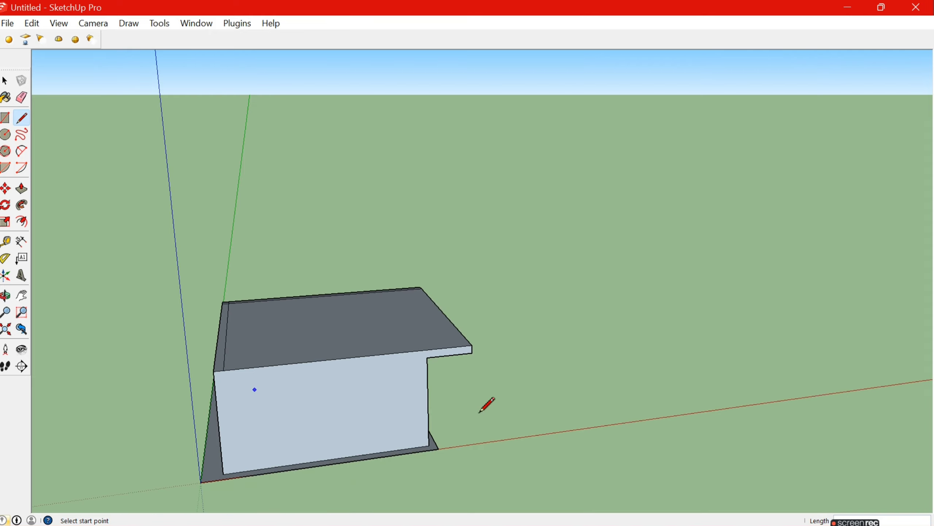
middle_click_drag(627, 233, 636, 382)
scroll(264, 411, "up", 2)
scroll(290, 420, "up", 2)
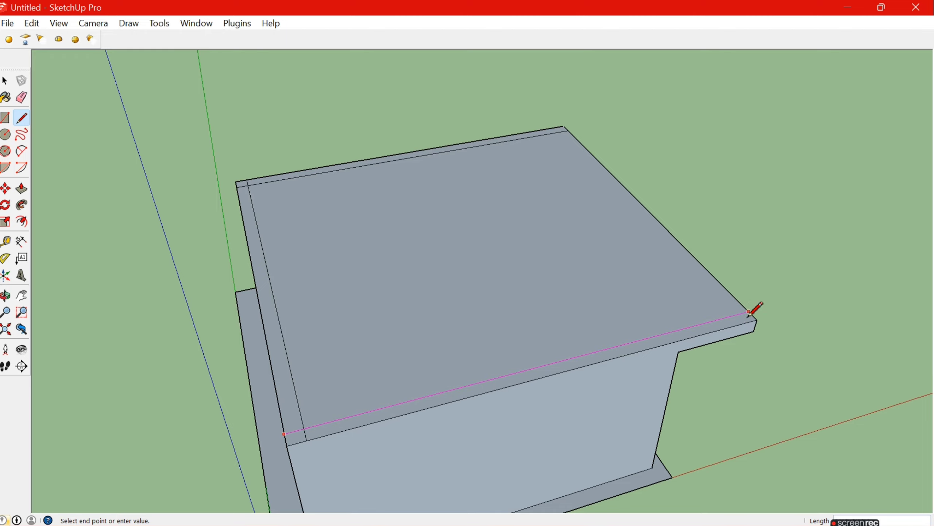
scroll(417, 324, "down", 4)
mouse_move(417, 324)
middle_mouse_down()
mouse_move(750, 261)
mouse_move(714, 377)
middle_mouse_up()
scroll(713, 377, "up", 2)
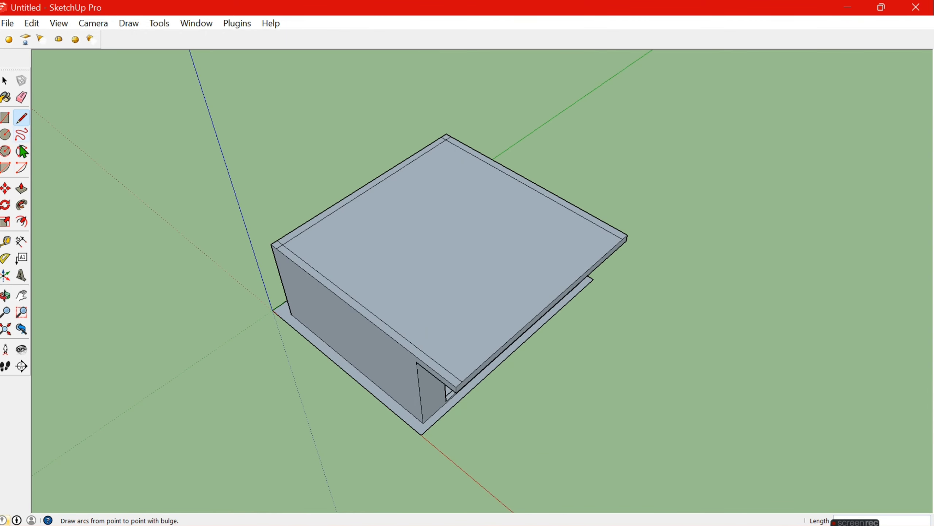
Step: Outline the first narrow partition strip on the slab top
left_click(22, 188)
scroll(351, 311, "up", 2)
scroll(346, 313, "up", 2)
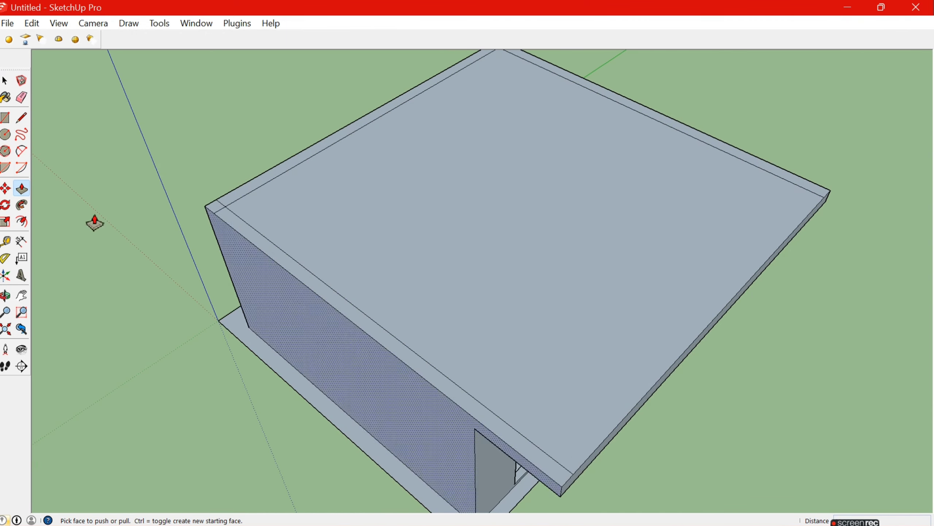
left_click(23, 118)
mouse_move(258, 221)
middle_mouse_down()
mouse_move(386, 201)
mouse_move(512, 108)
middle_mouse_up()
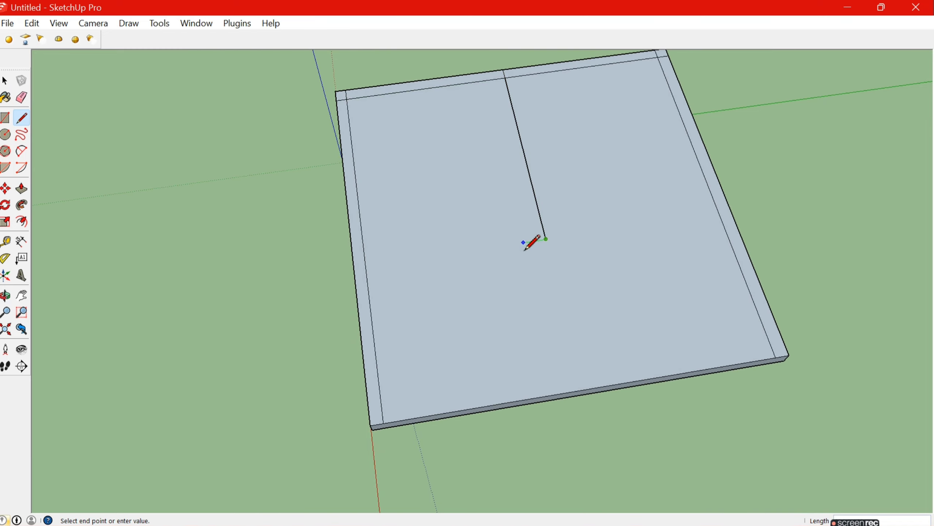
left_click(495, 71)
mouse_move(495, 71)
middle_mouse_down()
mouse_move(386, 150)
mouse_move(479, 180)
mouse_move(586, 140)
mouse_move(629, 149)
middle_mouse_up()
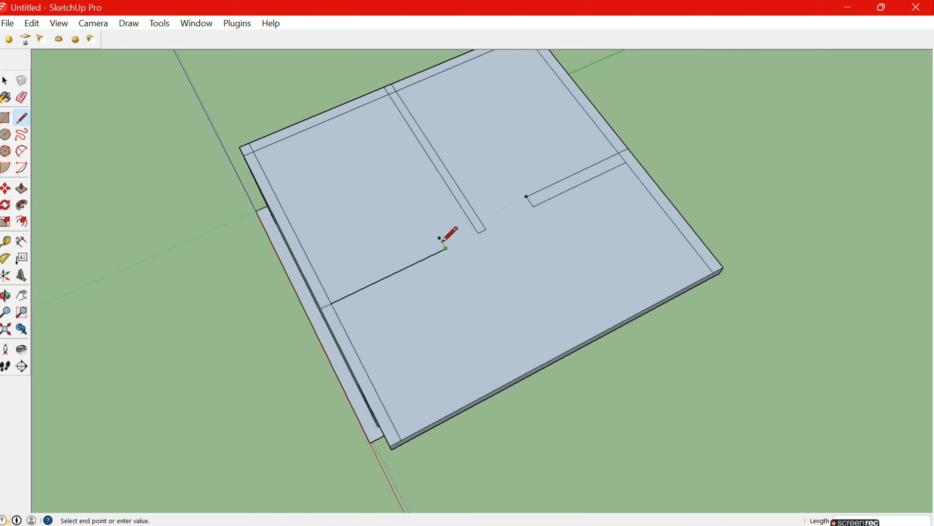
Step: Pull the slab's back edge strip up into a tall upper-floor wall
scroll(222, 246, "down", 3)
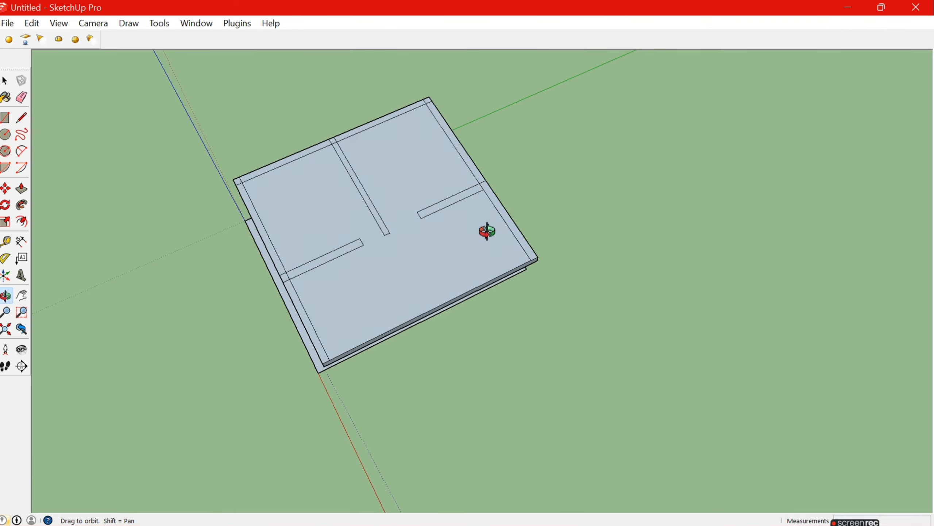
scroll(223, 223, "up", 3)
left_click(271, 222)
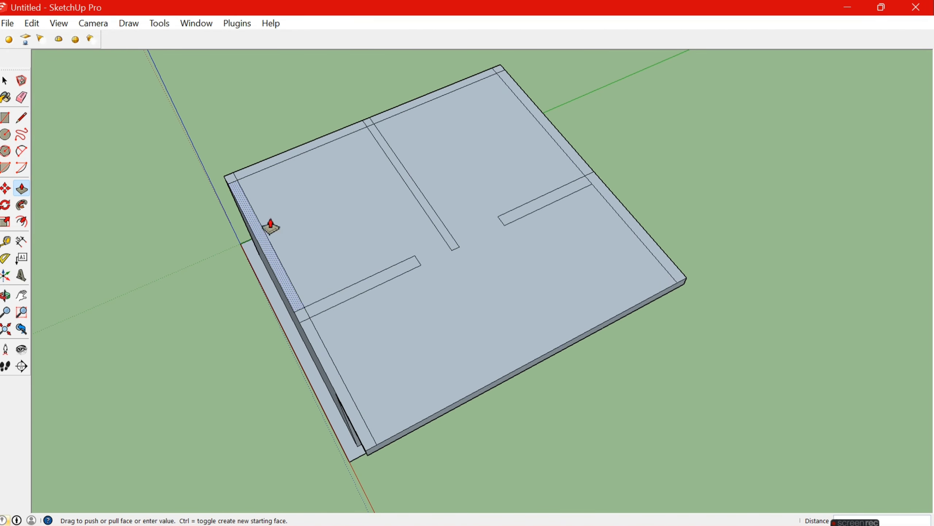
middle_click_drag(294, 167, 291, 108)
scroll(309, 97, "down", 2)
scroll(408, 244, "down", 2)
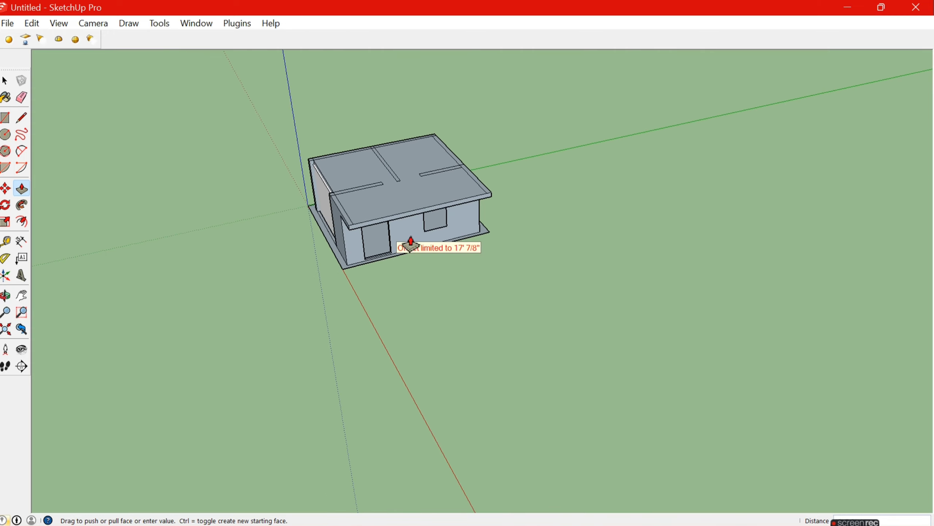
mouse_move(409, 244)
middle_mouse_down()
mouse_move(358, 171)
mouse_move(312, 226)
mouse_move(371, 137)
mouse_move(359, 107)
middle_mouse_up()
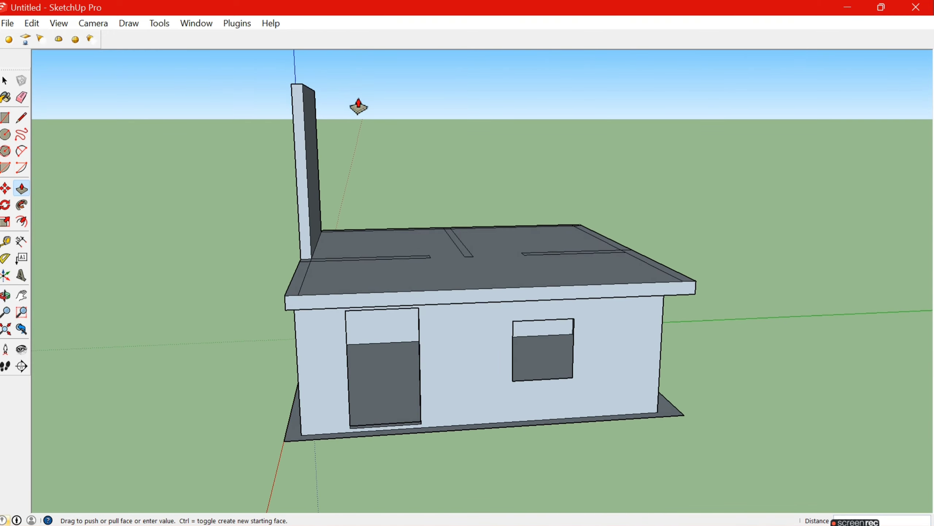
scroll(412, 183, "down", 1)
middle_click_drag(412, 183, 146, 231)
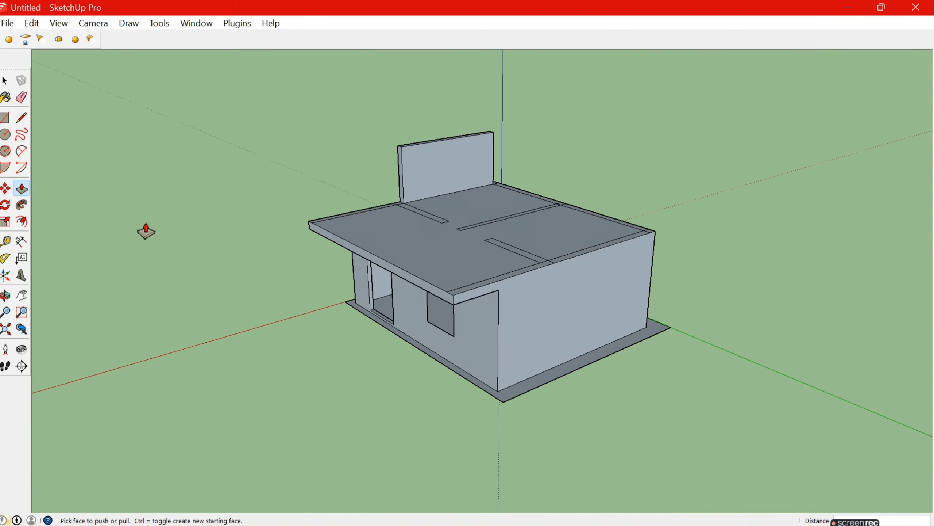
scroll(552, 192, "up", 2)
Step: Work on the back wall's end face to extend it along the slab
left_click(467, 249)
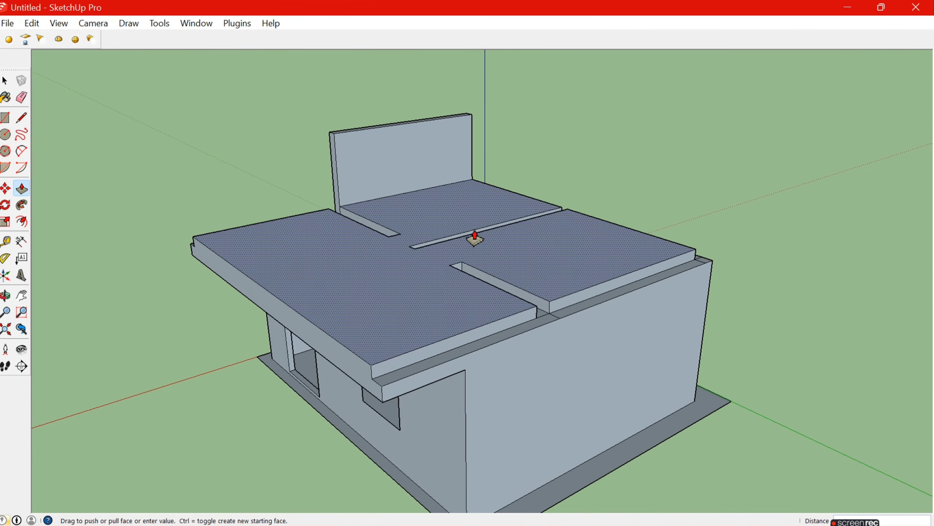
mouse_move(475, 240)
middle_mouse_down()
mouse_move(524, 368)
mouse_move(357, 247)
middle_mouse_up()
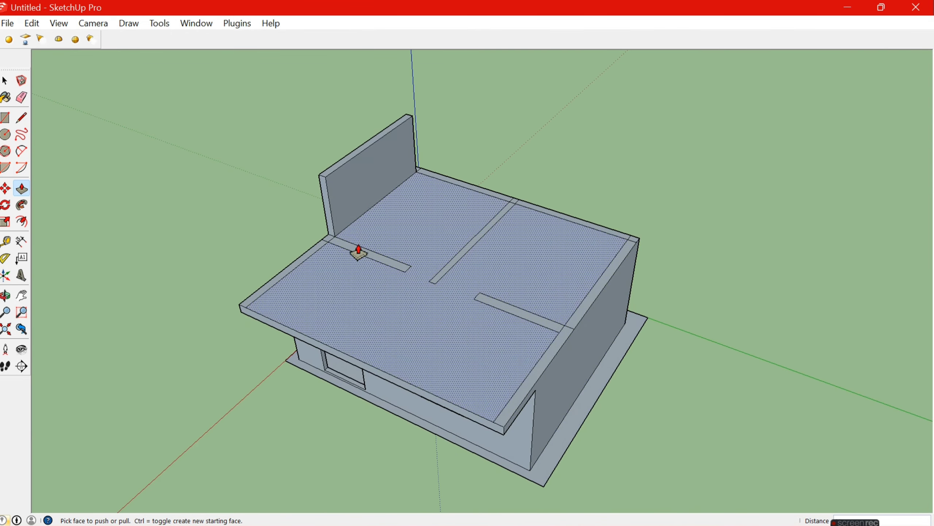
left_click(358, 253)
scroll(321, 239, "up", 3)
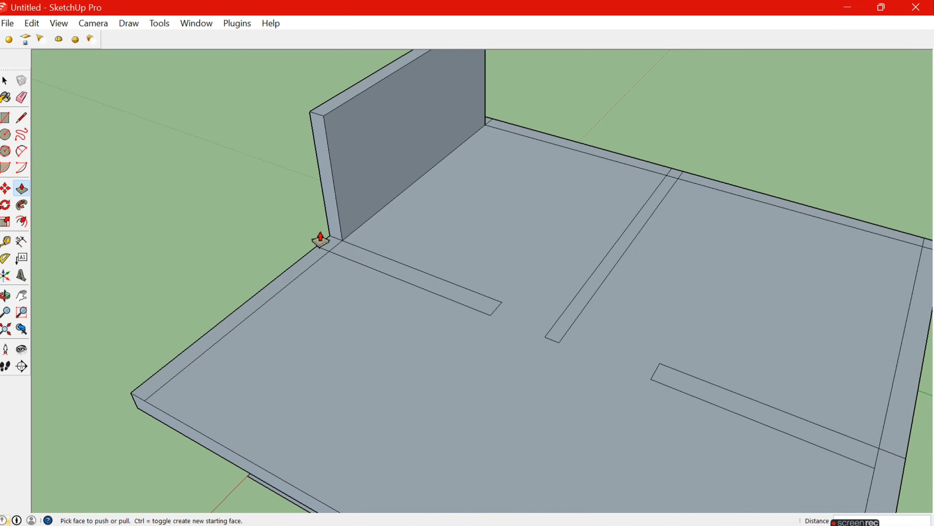
left_click(338, 220)
left_click(330, 258)
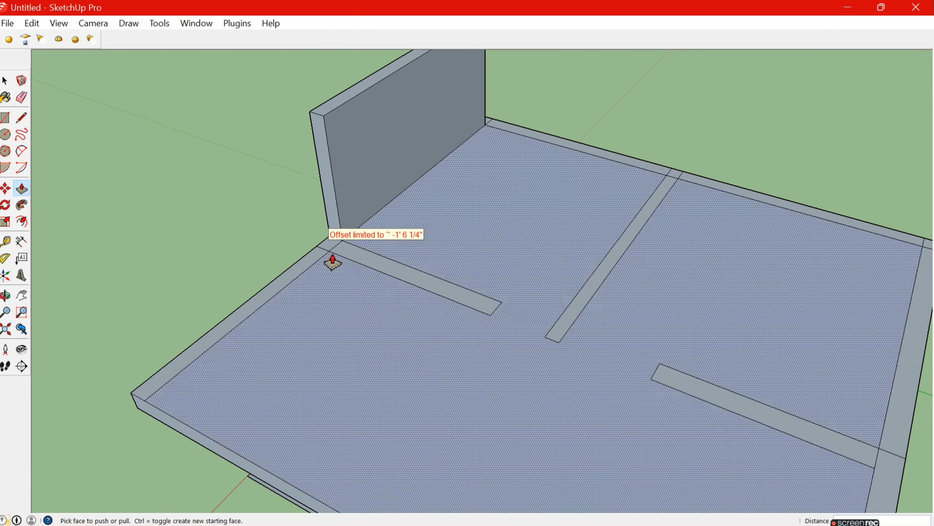
left_click(328, 239)
left_click(331, 267)
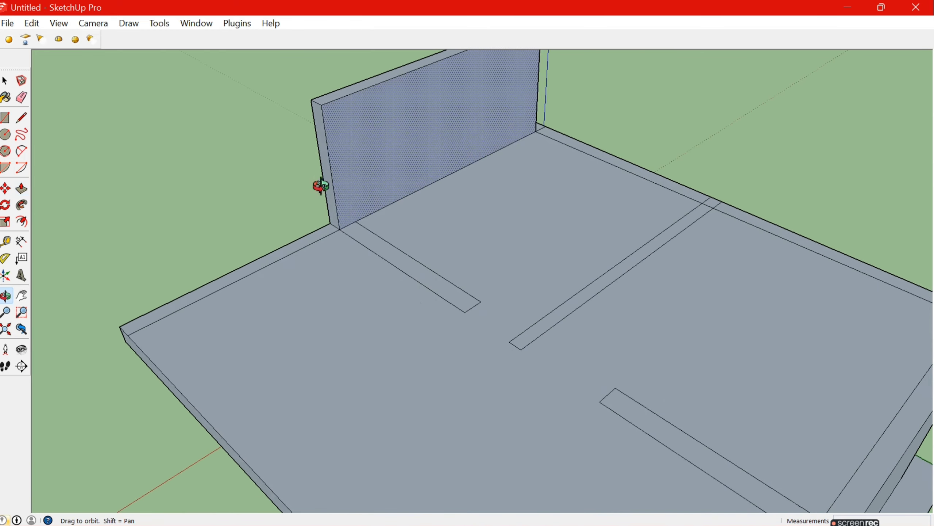
middle_click_drag(331, 267, 354, 204)
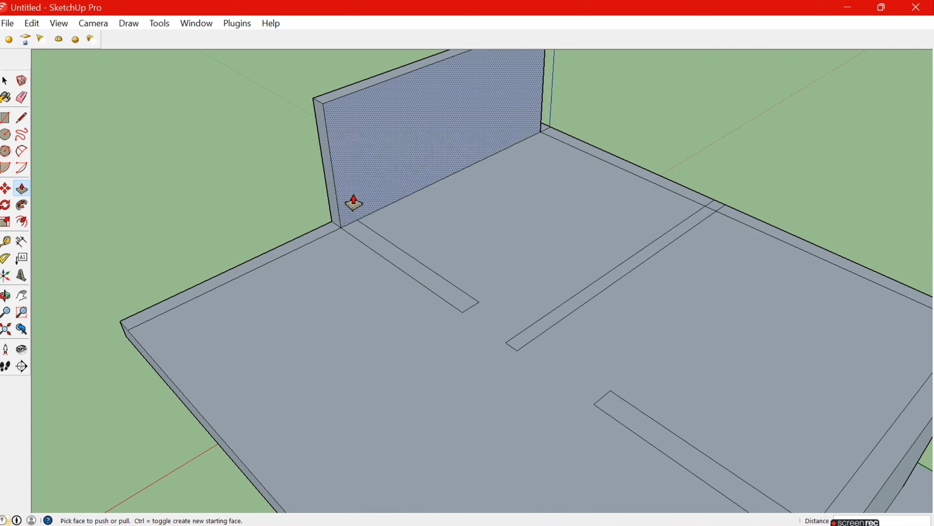
Step: Pull out the wall's end strip and raise the right edge strip into a tall wall
left_click(17, 123)
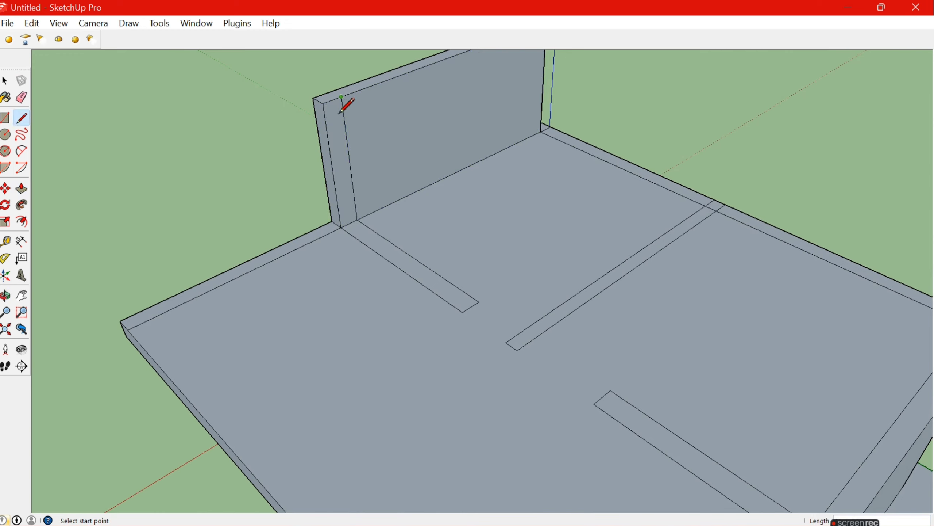
left_click(21, 191)
left_click_drag(338, 195, 463, 315)
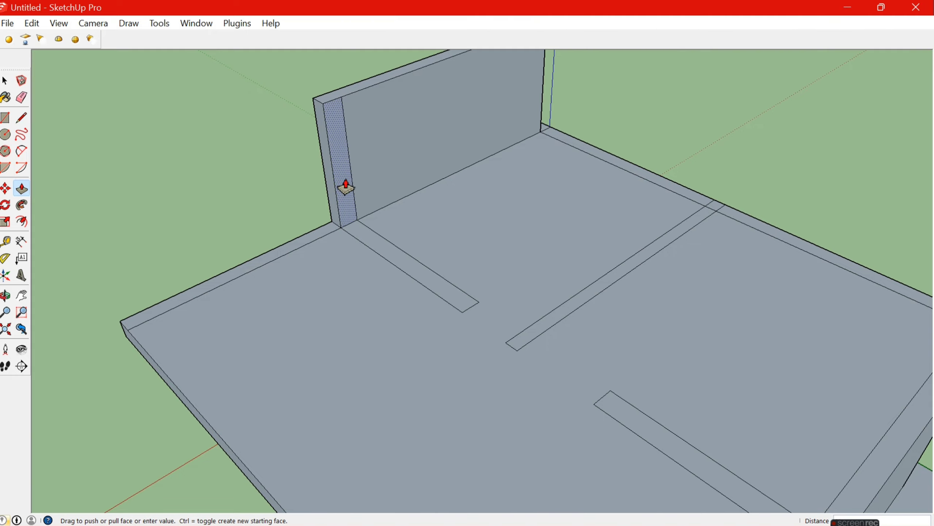
mouse_move(462, 315)
middle_mouse_down()
mouse_move(213, 158)
mouse_move(394, 256)
mouse_move(321, 202)
mouse_move(654, 207)
middle_mouse_up()
scroll(654, 207, "up", 3)
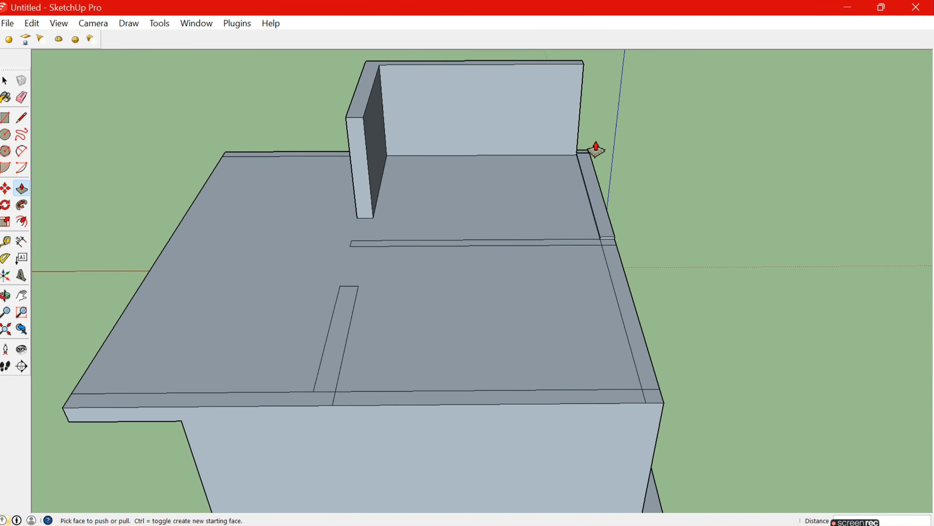
left_click_drag(598, 182, 591, 67)
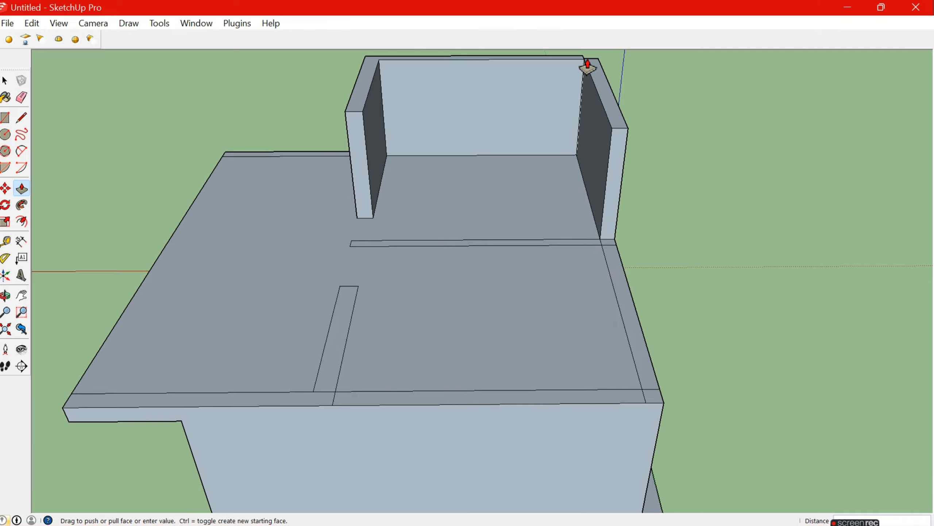
Step: Push/Pull the thin front wall strip and the wall-top strip at the corner
mouse_move(629, 85)
middle_mouse_down()
mouse_move(342, 57)
mouse_move(680, 184)
mouse_move(607, 254)
middle_mouse_up()
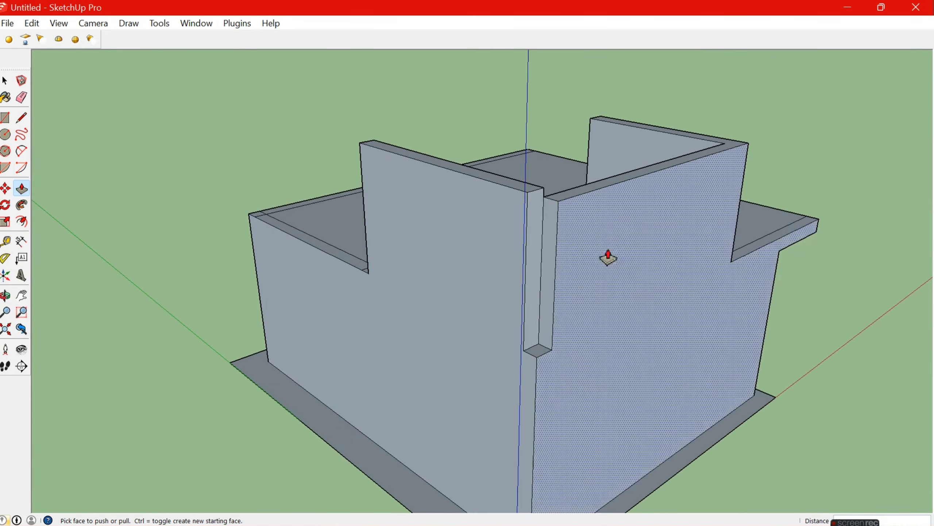
scroll(413, 344, "up", 3)
left_click(385, 349)
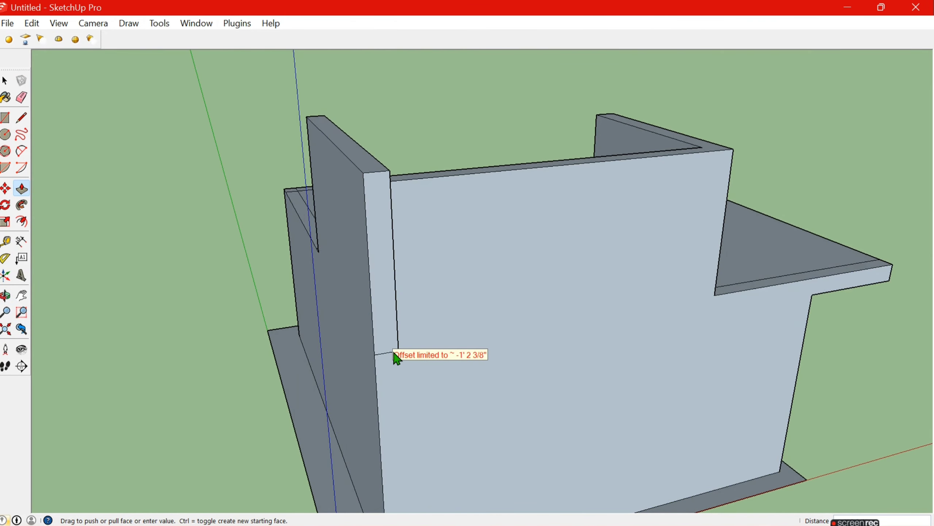
left_click(471, 180)
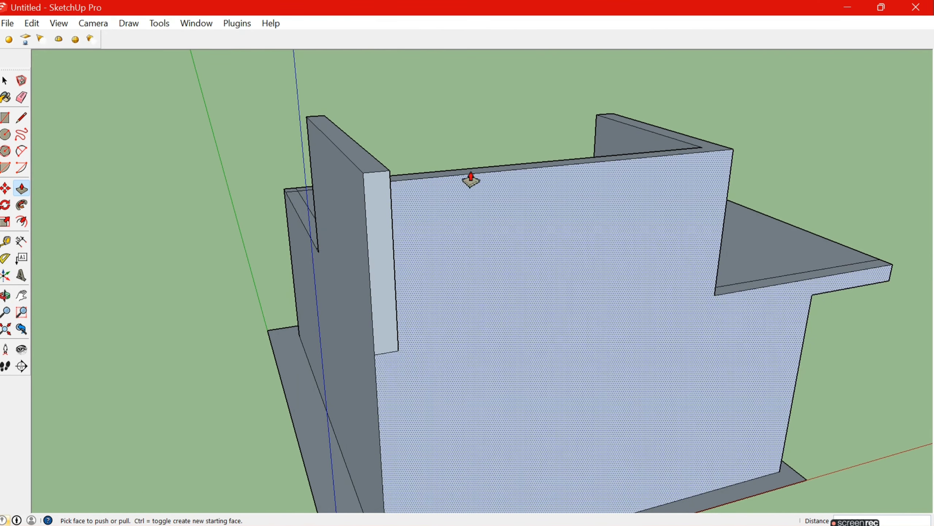
middle_click_drag(471, 180, 243, 204)
scroll(258, 201, "up", 2)
left_click(244, 189)
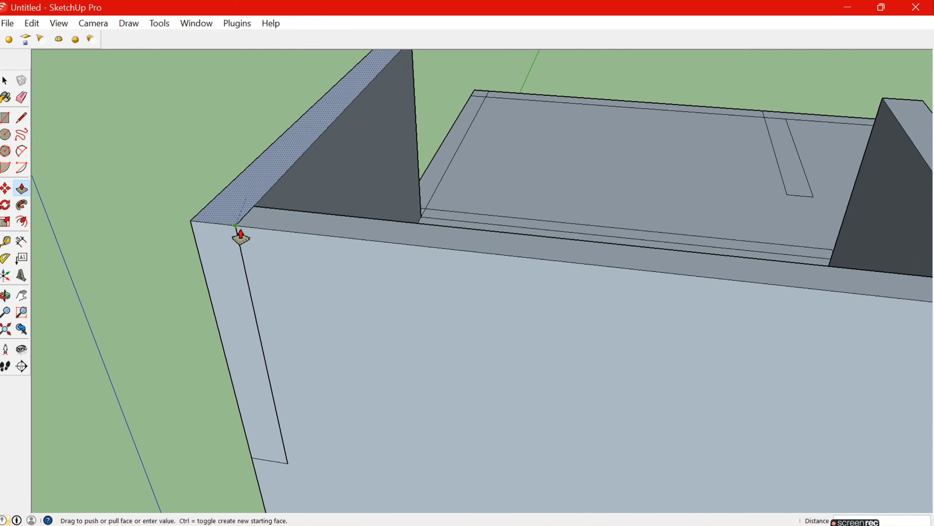
left_click(240, 236)
Step: Push the thin base strips and small corner face to close the corner notch
scroll(296, 208, "down", 4)
mouse_move(296, 208)
middle_mouse_down()
mouse_move(495, 183)
mouse_move(625, 271)
middle_mouse_up()
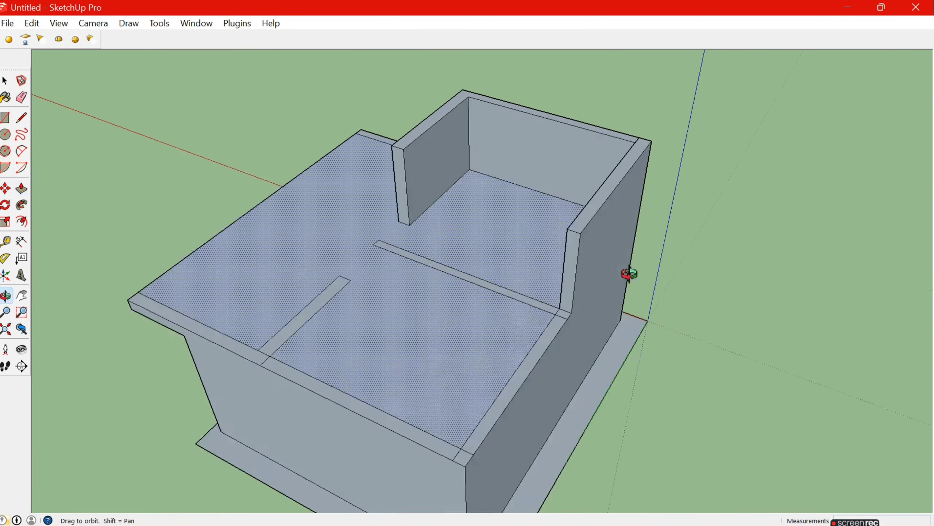
scroll(569, 319, "up", 2)
left_click(579, 289)
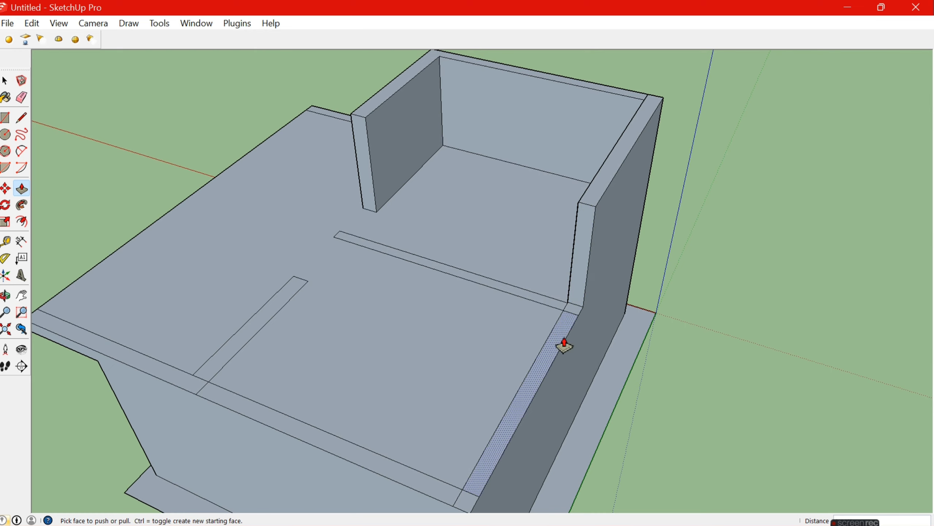
left_click(579, 288)
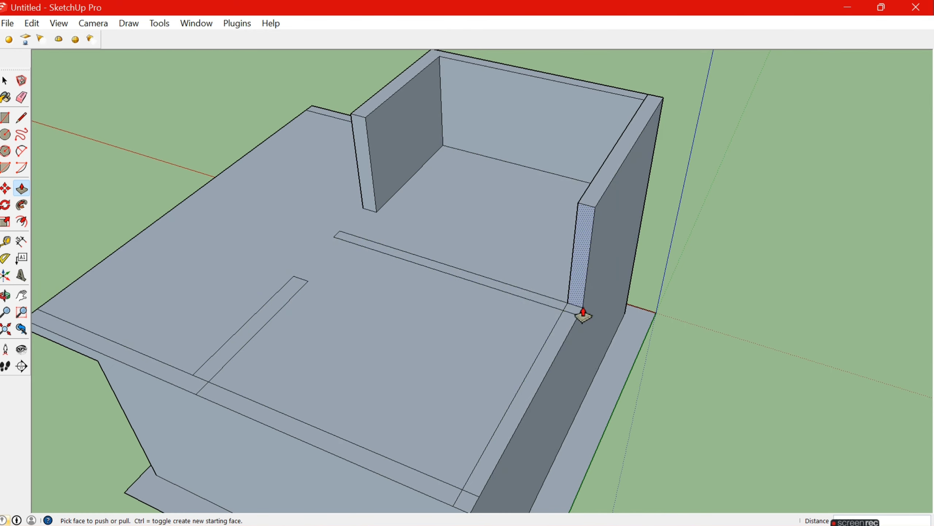
left_click(573, 308)
left_click(575, 317)
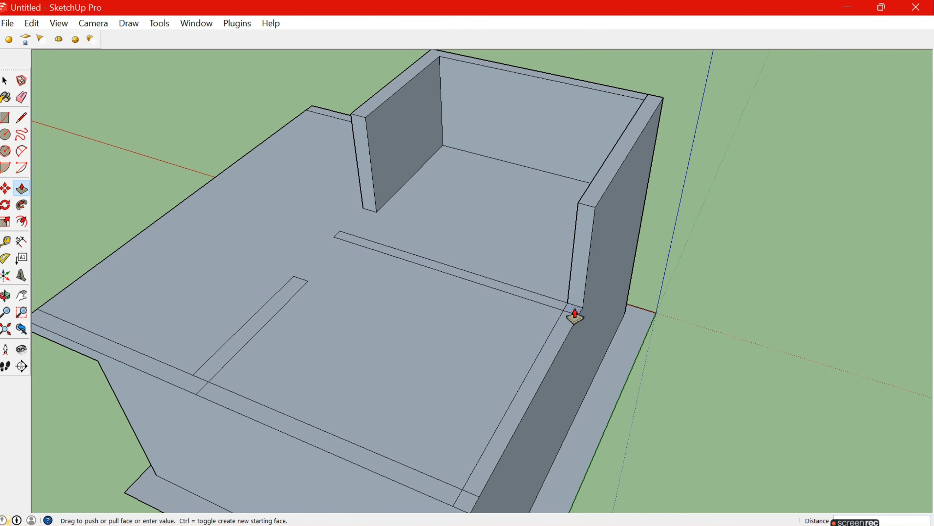
left_click(581, 217)
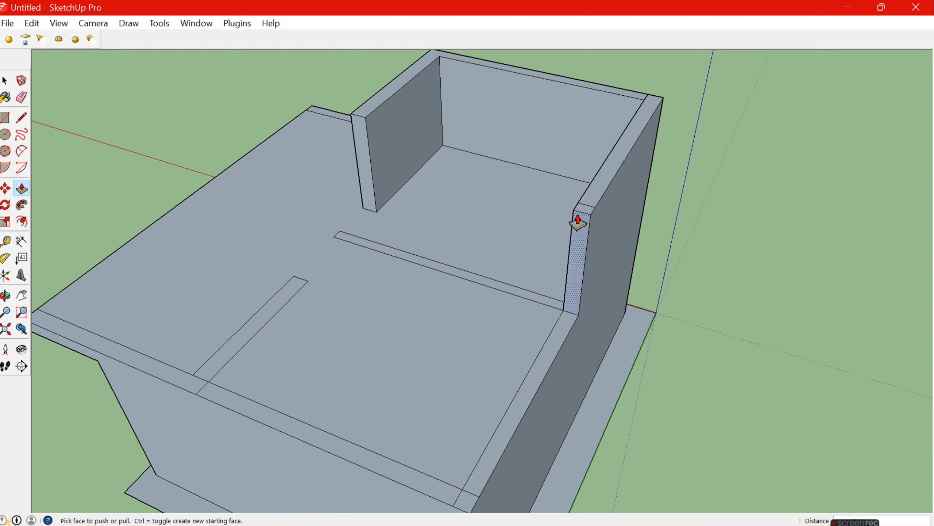
left_click(582, 276)
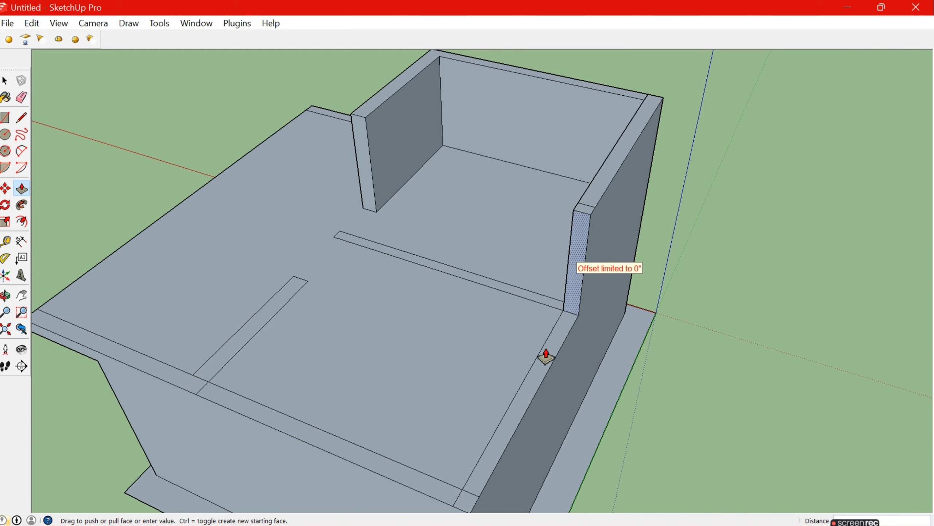
Step: Raise the front wall's strip to full wall height
middle_click_drag(546, 355, 371, 350)
left_click(373, 354)
left_click(486, 252)
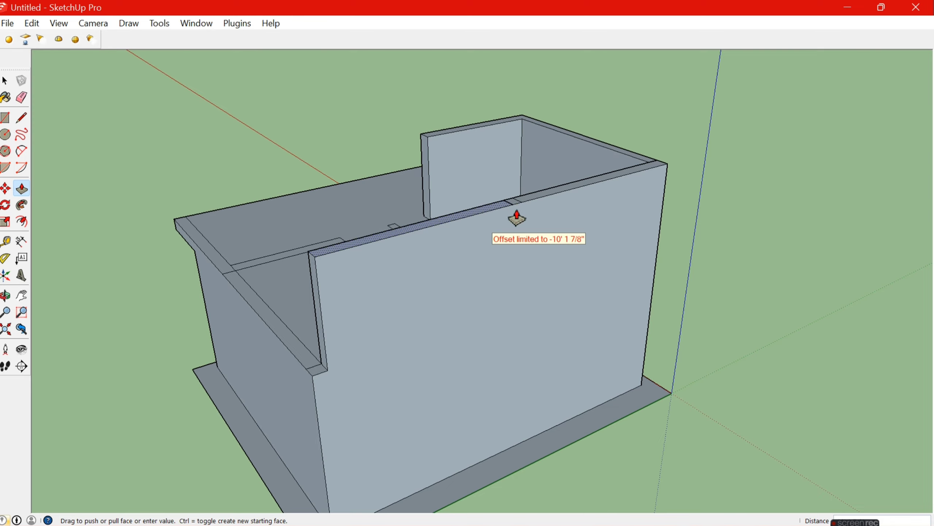
left_click(511, 211)
mouse_move(323, 256)
middle_mouse_down()
mouse_move(567, 361)
mouse_move(576, 416)
middle_mouse_up()
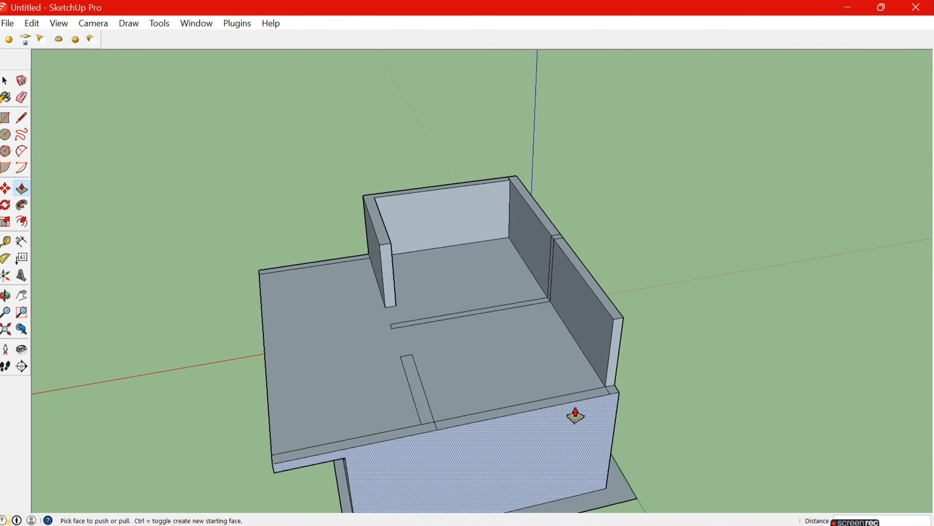
Step: Begin raising the corner pillar face to fill the gap where walls meet
left_click(619, 383)
scroll(615, 399, "up", 2)
left_click(615, 398)
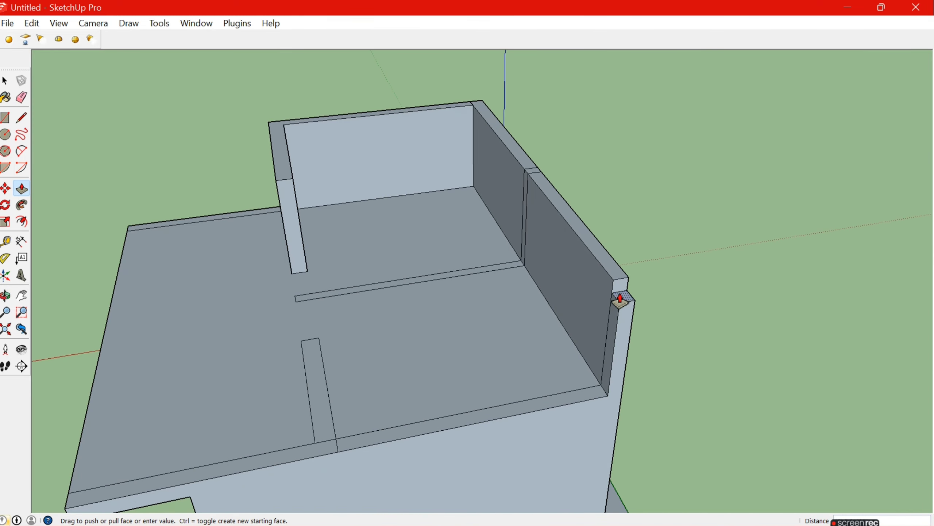
left_click(617, 288)
scroll(554, 344, "down", 2)
left_click(580, 335)
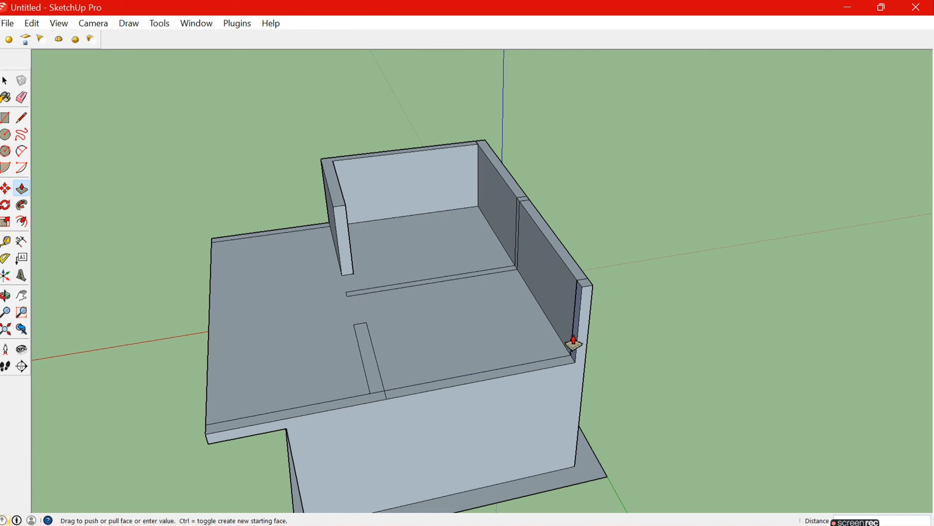
Step: Finish the corner pillar and raise the narrow middle floor strip into a partition
left_click(574, 342)
scroll(236, 267, "down", 2)
middle_click_drag(236, 267, 607, 386)
scroll(464, 311, "up", 2)
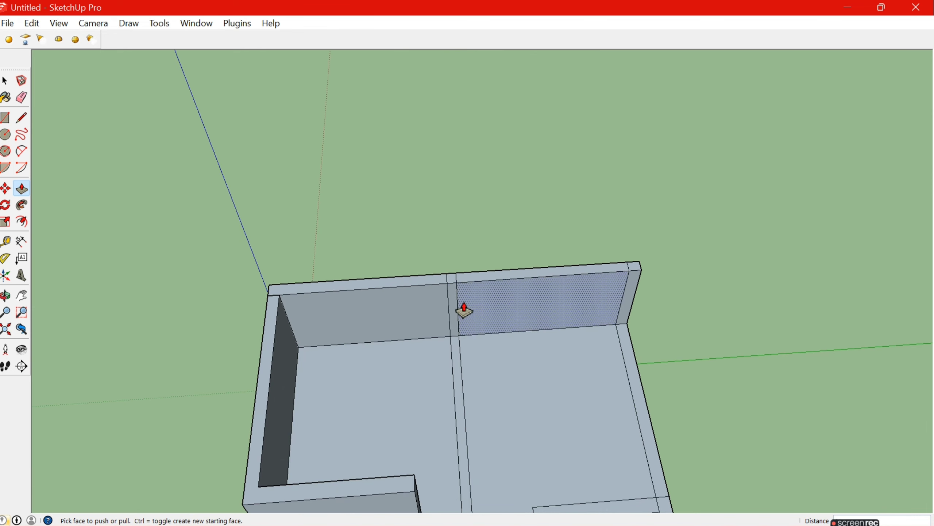
left_click(457, 314)
left_click(460, 412)
left_click(461, 395)
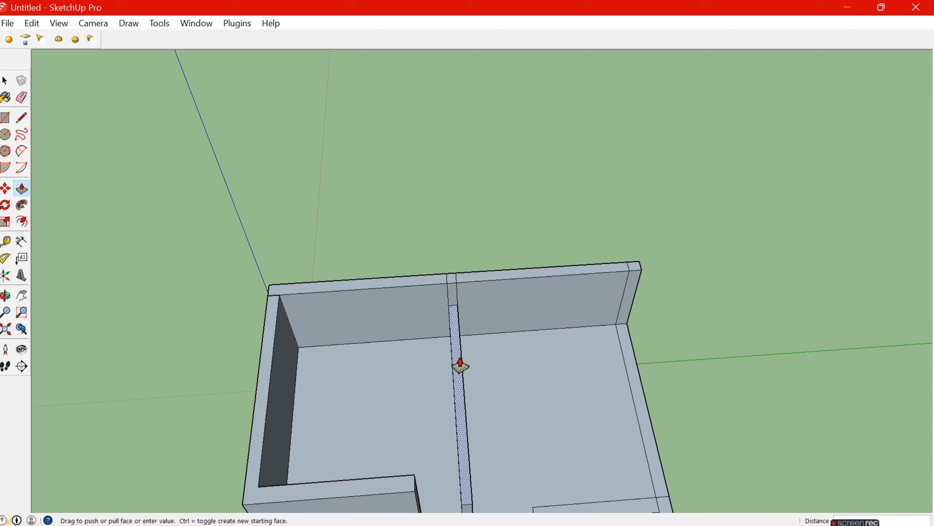
left_click(460, 293)
Step: Raise a floor strip into a low wall and extend the right outer wall's face
middle_click_drag(436, 291, 496, 424)
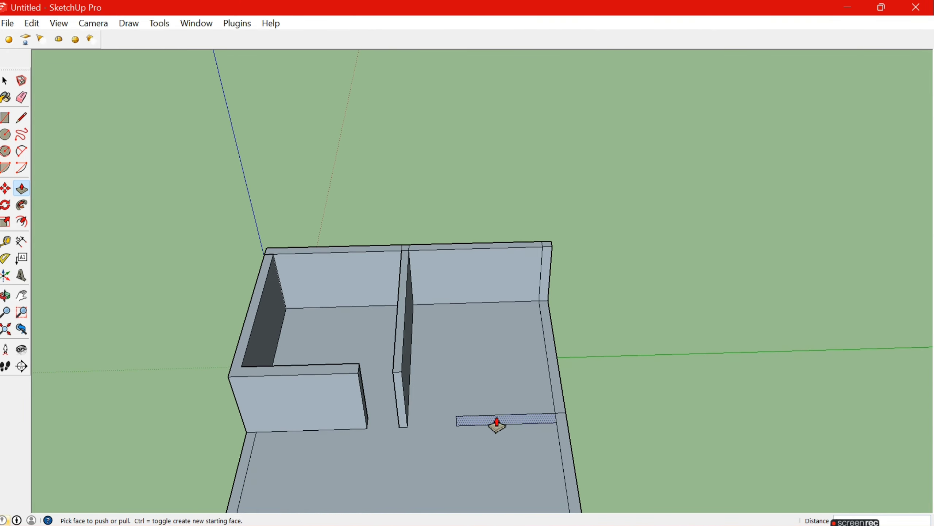
left_click(496, 423)
left_click(518, 371)
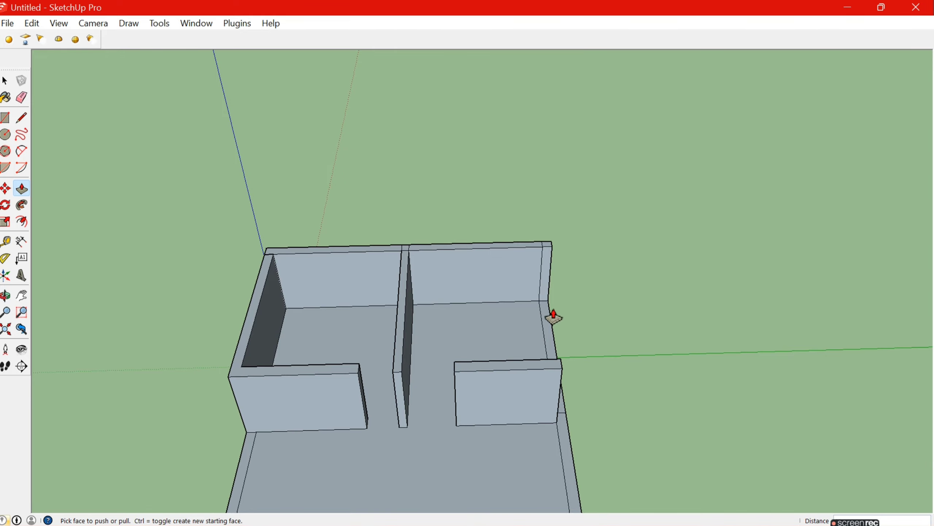
middle_click_drag(552, 317, 505, 378)
left_click(535, 371)
left_click(573, 279)
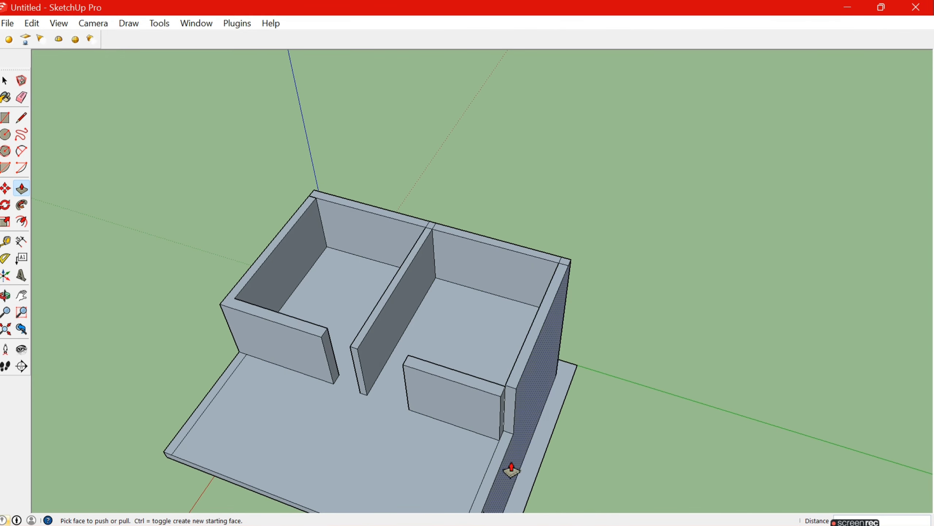
Step: Raise the front-edge floor strip into a tall front wall
middle_click_drag(507, 469, 492, 393)
scroll(482, 412, "up", 3)
scroll(479, 427, "up", 1)
left_click(480, 427)
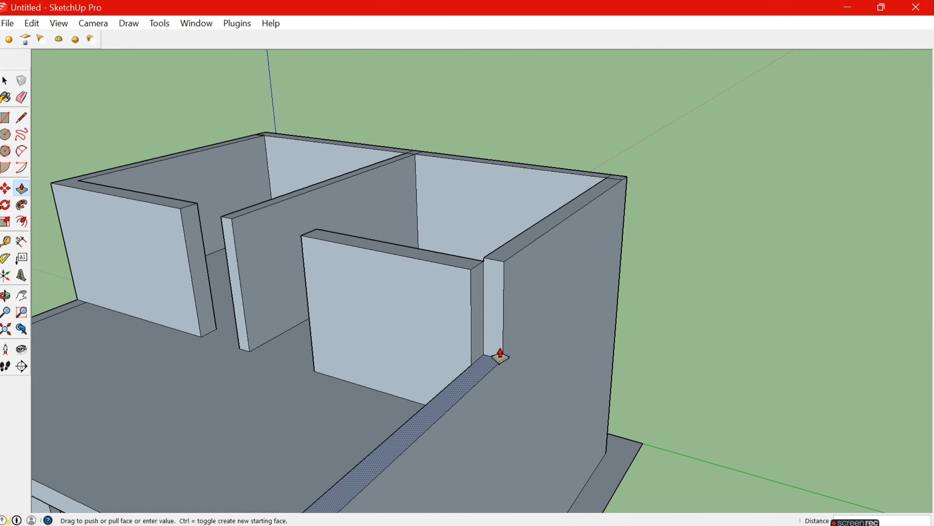
left_click(506, 267)
Step: Pull the middle and outer right wall tops to full matching height
middle_click_drag(467, 273, 619, 277)
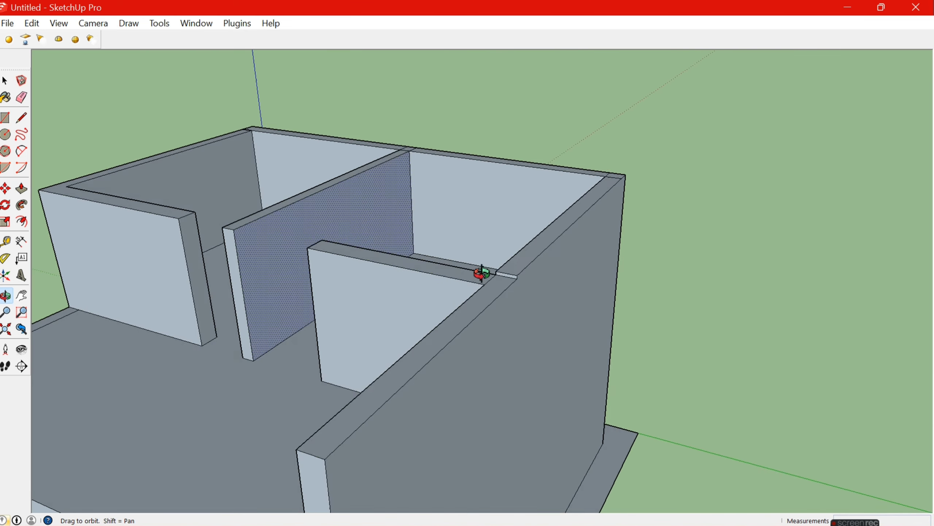
left_click(623, 271)
left_click(630, 272)
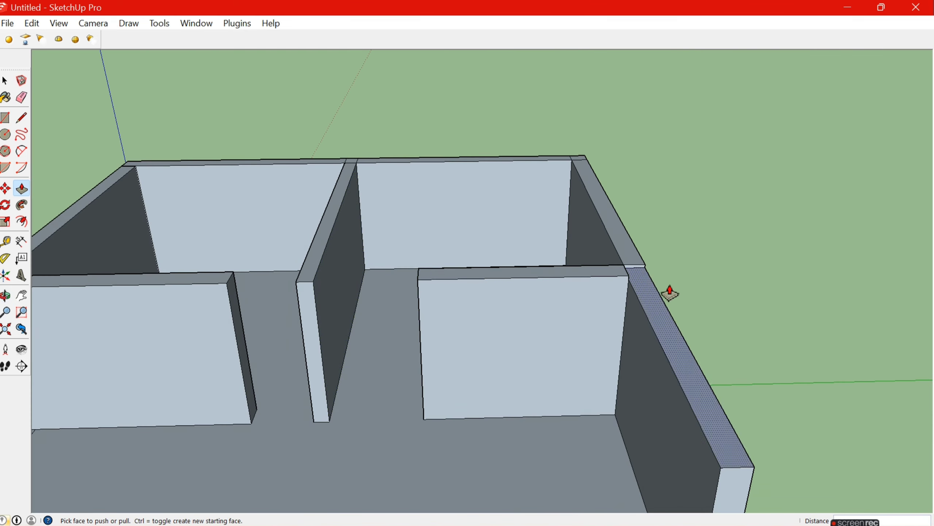
left_click(615, 271)
Step: Push/Pull the upper floor face to adjust the slab
scroll(346, 330, "down", 5)
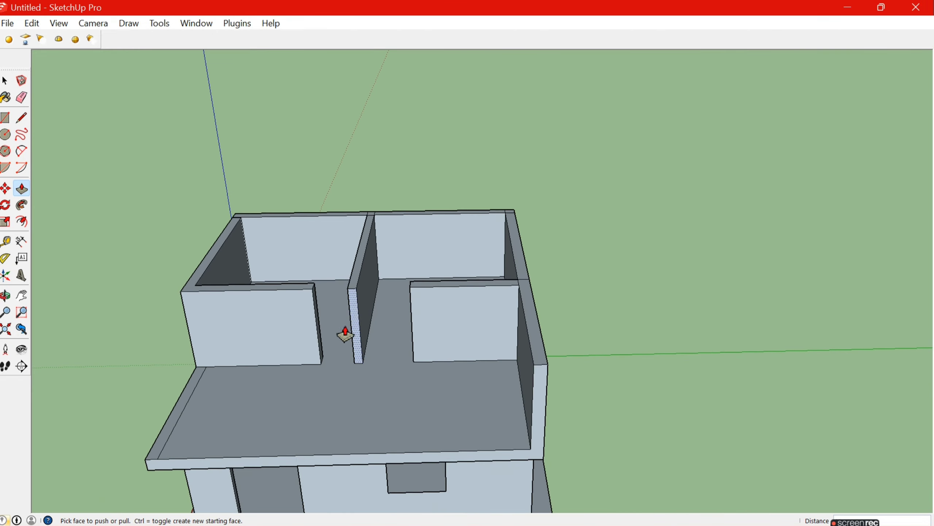
middle_click_drag(346, 330, 453, 380)
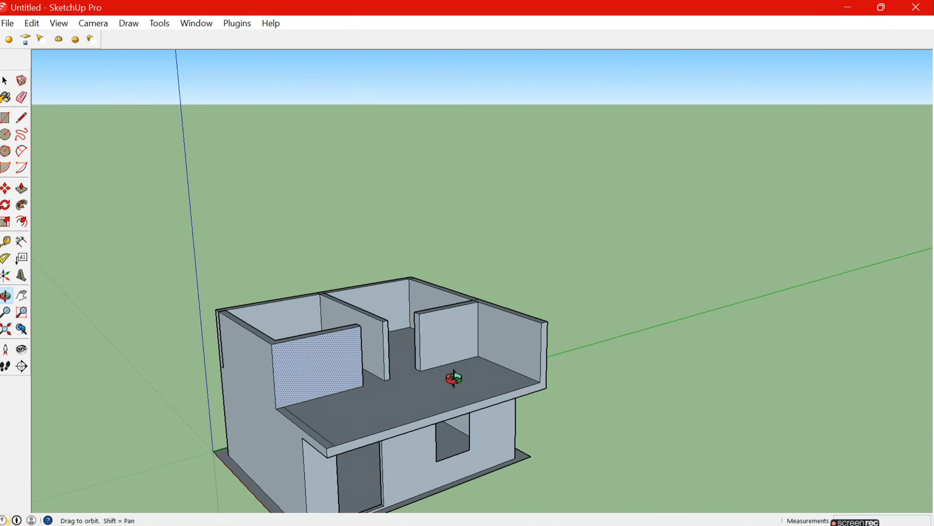
scroll(267, 461, "up", 2)
left_click(334, 440)
left_click(323, 420)
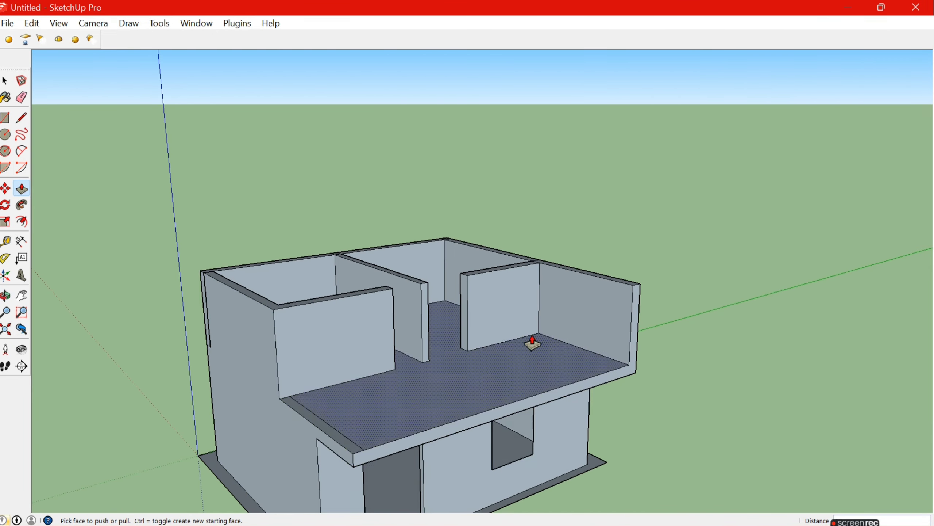
Step: Take the Line tool for the front-left upper wall and view the whole house
middle_click_drag(532, 340, 272, 318)
scroll(296, 359, "up", 2)
scroll(212, 207, "up", 2)
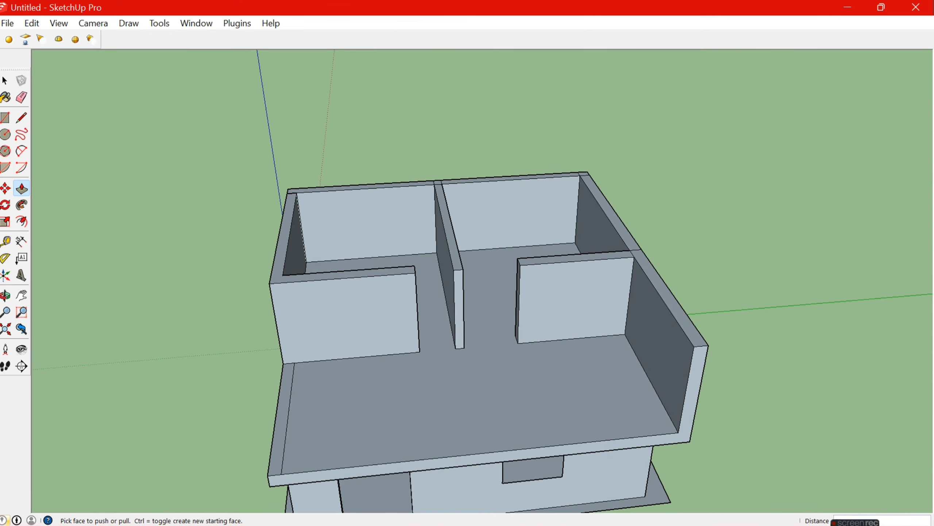
left_click(25, 115)
scroll(294, 366, "up", 2)
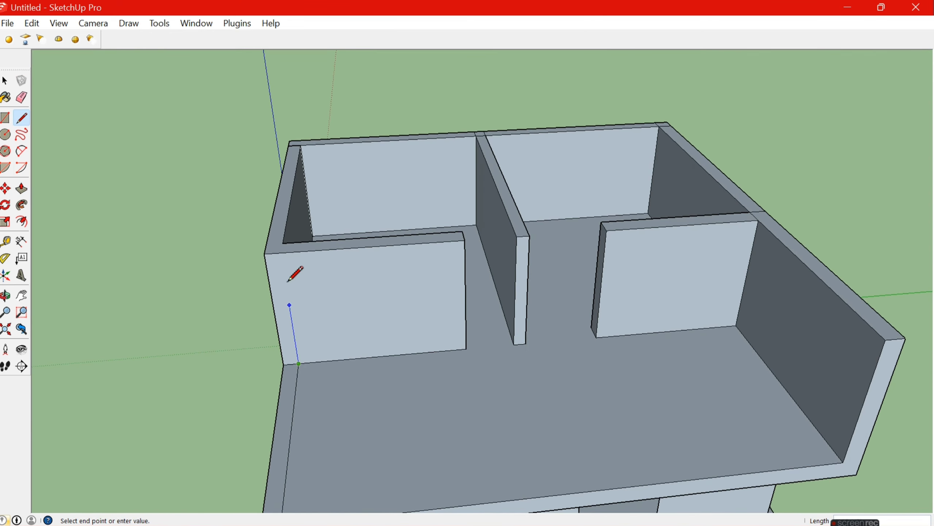
scroll(164, 226, "down", 3)
mouse_move(164, 225)
middle_mouse_down()
mouse_move(188, 146)
mouse_move(176, 92)
middle_mouse_up()
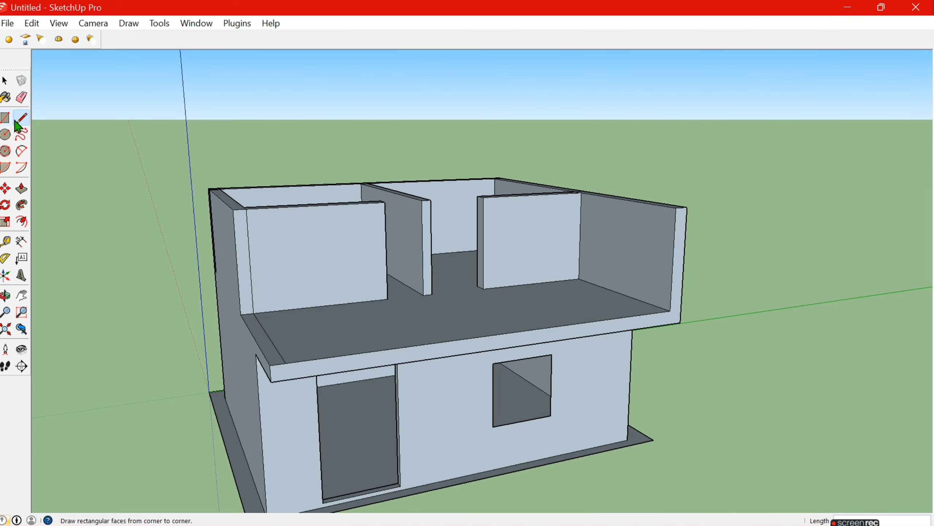
Step: Push/Pull the left upper wall's inner face to a new position
left_click(21, 188)
left_click(242, 255)
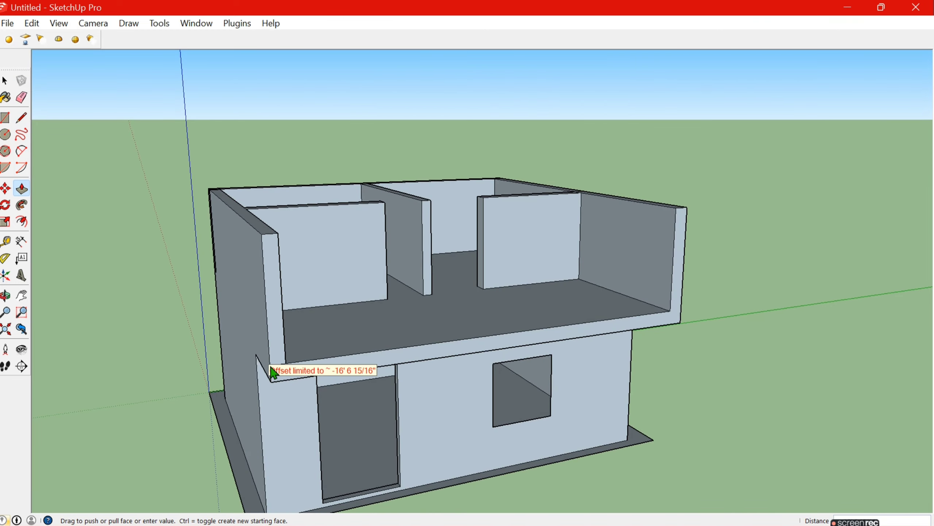
scroll(229, 358, "down", 3)
left_click(259, 323)
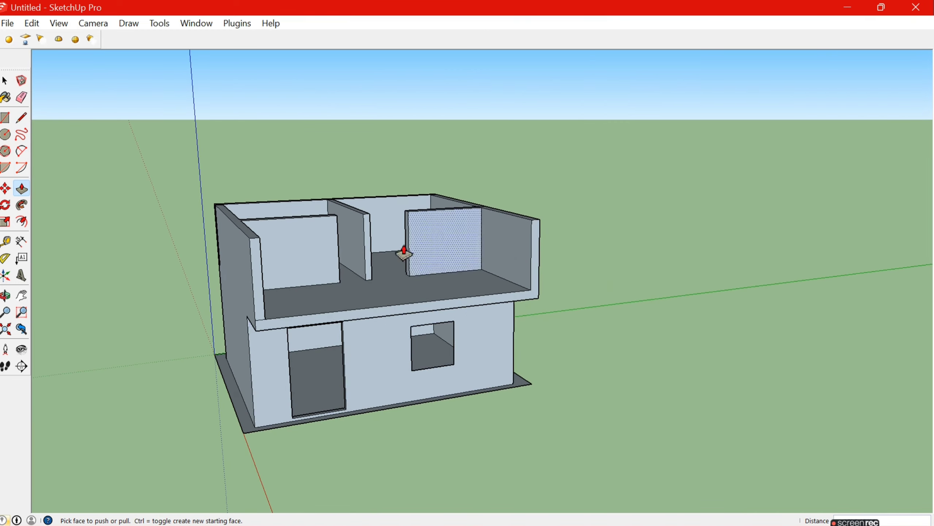
mouse_move(404, 253)
middle_mouse_down()
mouse_move(231, 382)
mouse_move(406, 235)
mouse_move(386, 309)
mouse_move(286, 173)
mouse_move(363, 303)
middle_mouse_up()
scroll(407, 236, "up", 3)
scroll(206, 221, "up", 2)
Step: Try the Line and Eraser tools, then select the back wall's top face
left_click(22, 118)
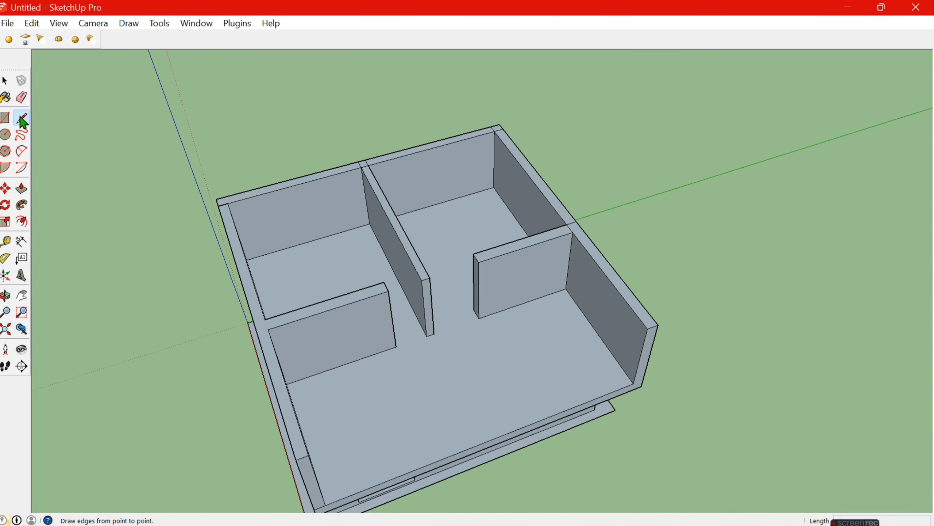
left_click(21, 190)
left_click(21, 97)
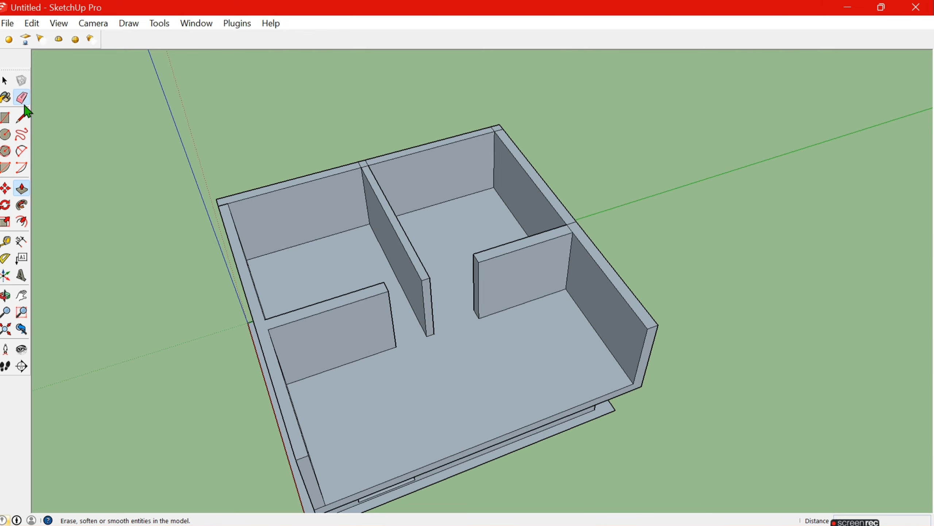
scroll(385, 177, "up", 2)
scroll(383, 149, "up", 2)
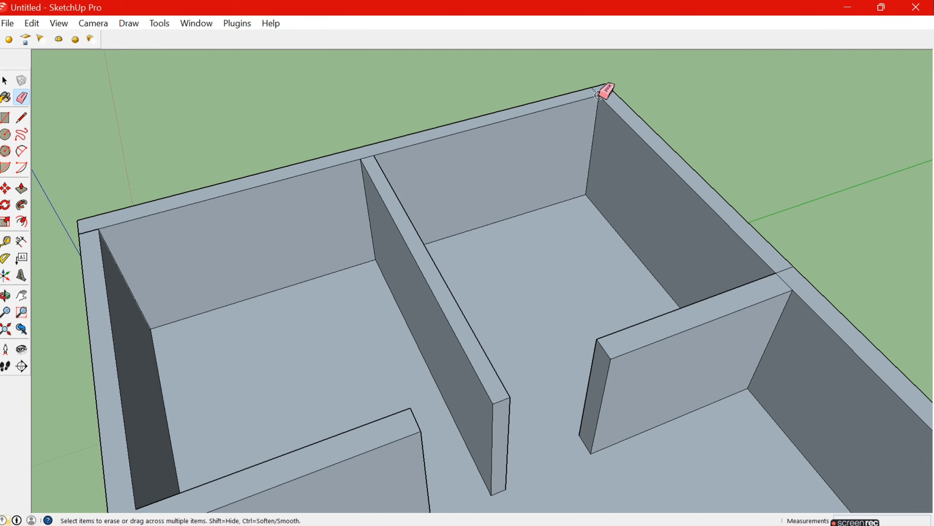
scroll(371, 219, "down", 3)
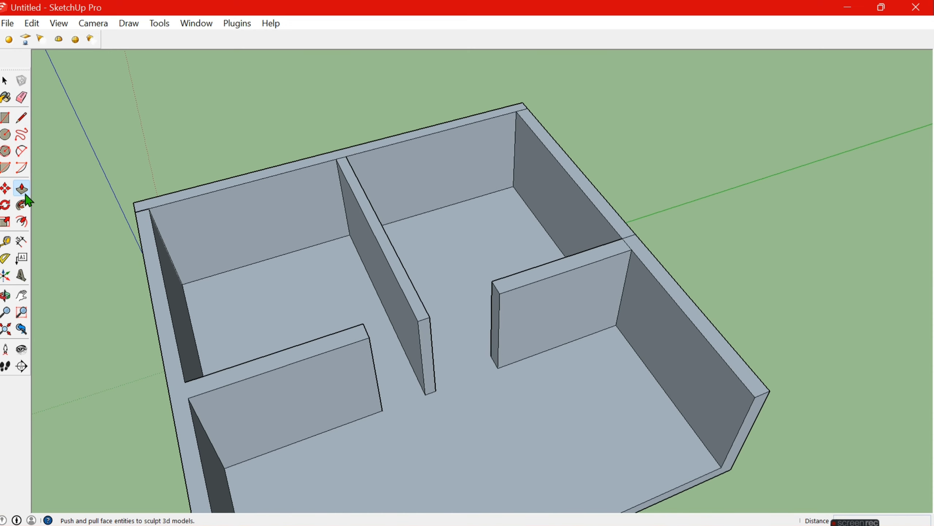
scroll(261, 181, "up", 3)
left_click(281, 172)
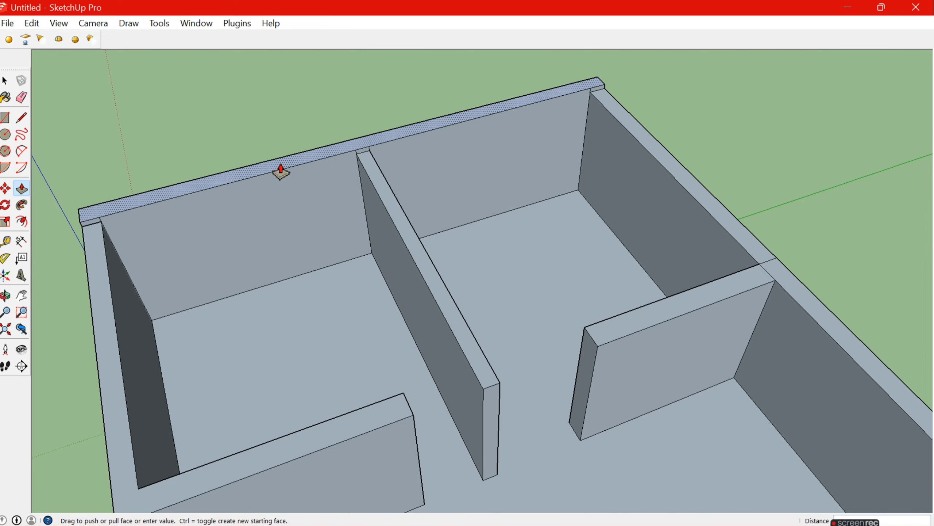
scroll(509, 284, "down", 5)
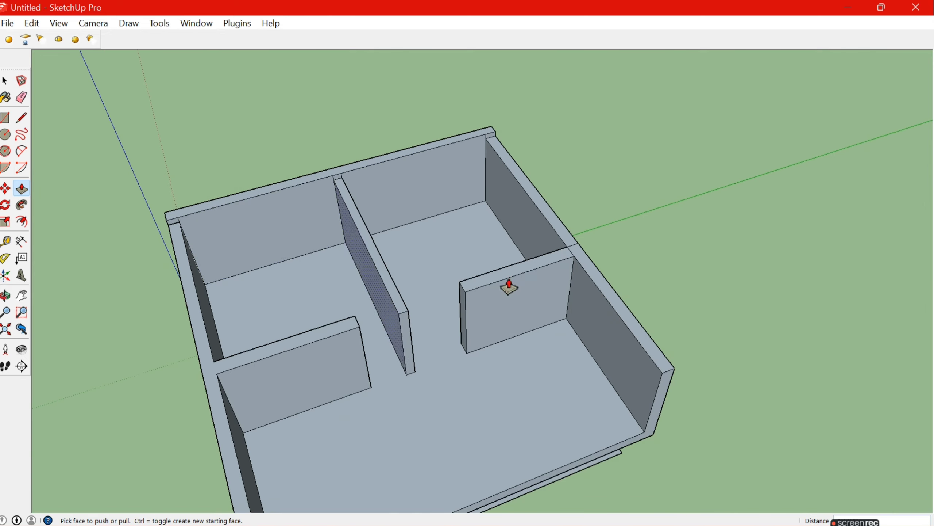
Step: Start raising the back wall's top, then cancel the height change
mouse_move(509, 283)
middle_mouse_down()
mouse_move(592, 113)
mouse_move(314, 196)
mouse_move(298, 261)
middle_mouse_up()
scroll(315, 196, "up", 5)
scroll(262, 204, "down", 3)
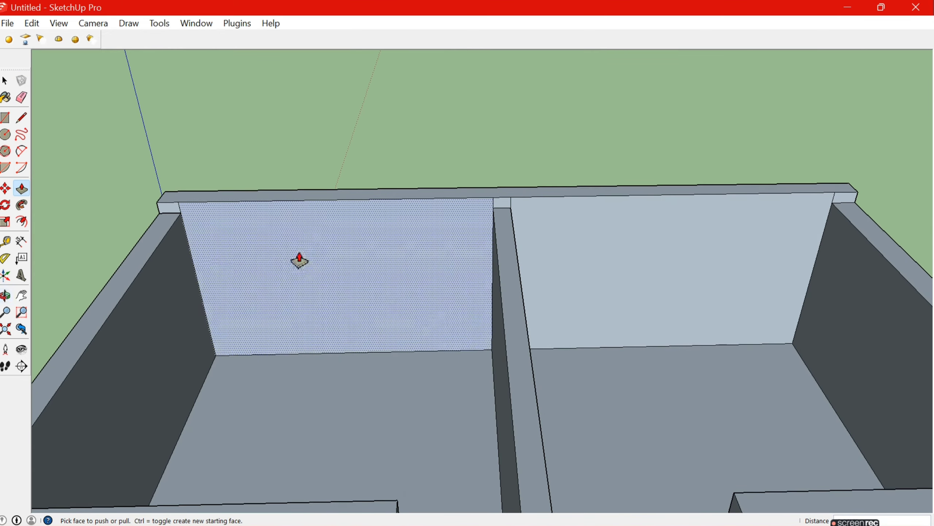
scroll(318, 197, "up", 3)
left_click(318, 190)
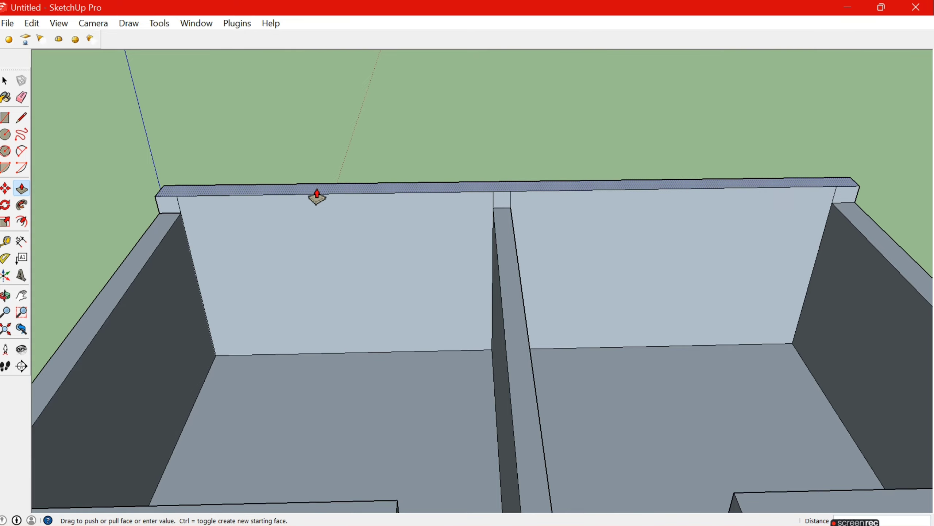
key("Escape")
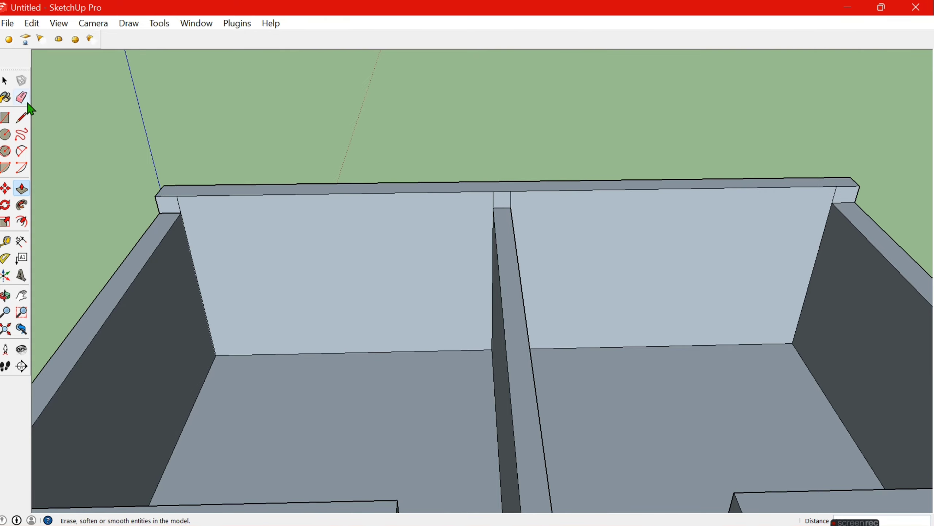
Step: Erase the back-left corner edge, undo it, and push the small corner face to its limit
key("e")
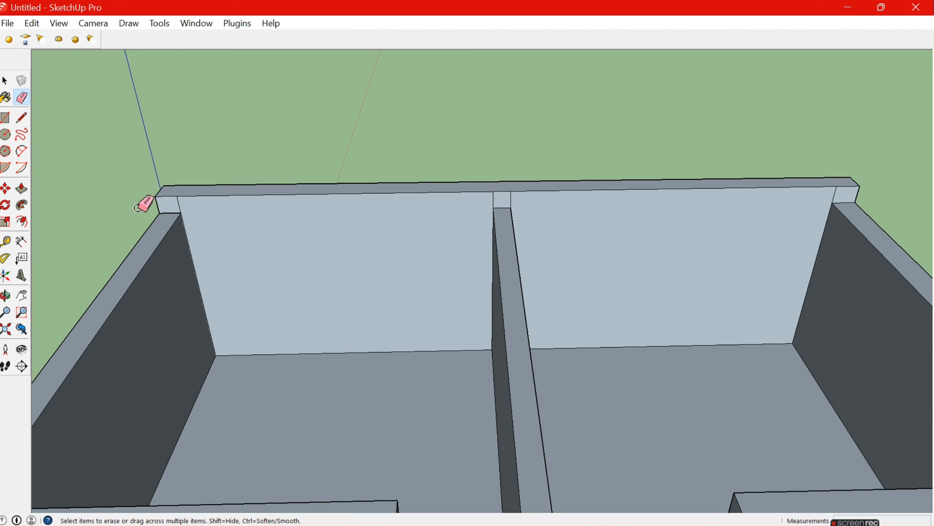
left_click(180, 207)
key("ctrl+z")
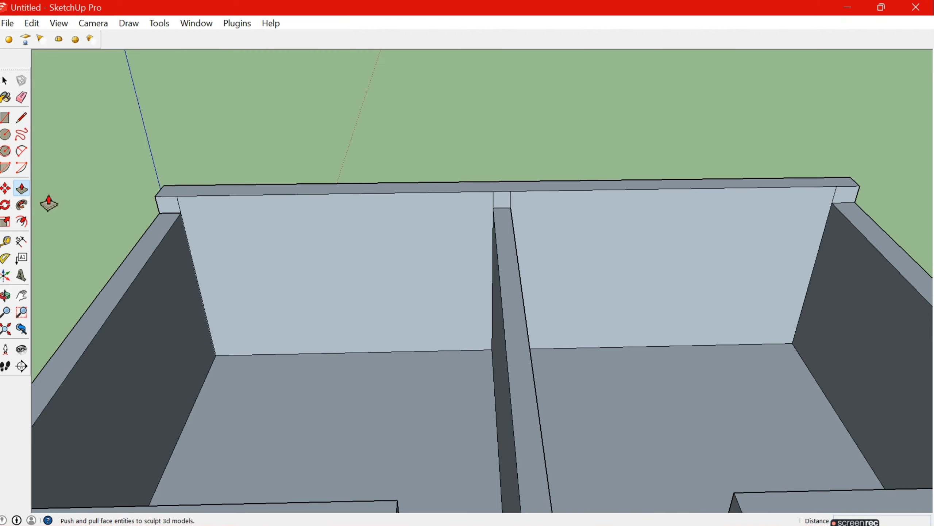
left_click(176, 210)
left_click(166, 221)
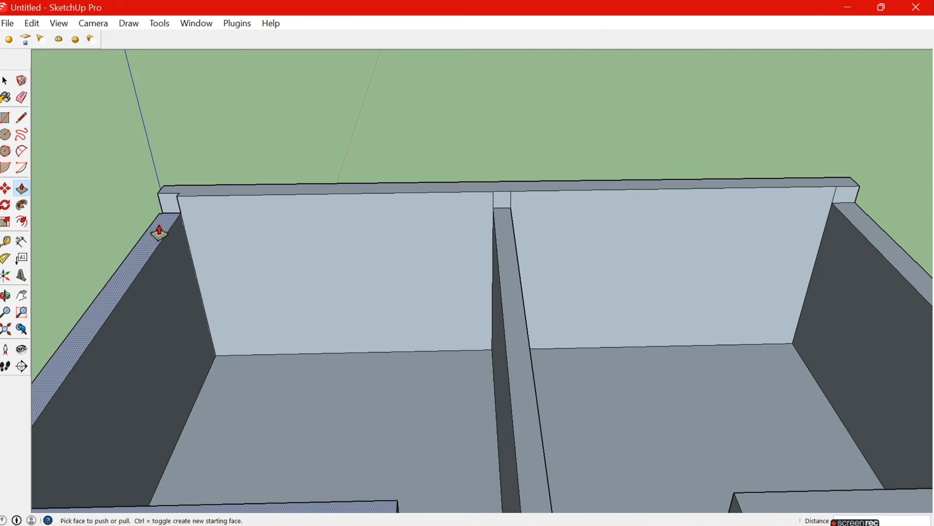
left_click_drag(158, 229, 171, 217)
Step: Push/Pull the left wall's top face to its new height
left_click(162, 243)
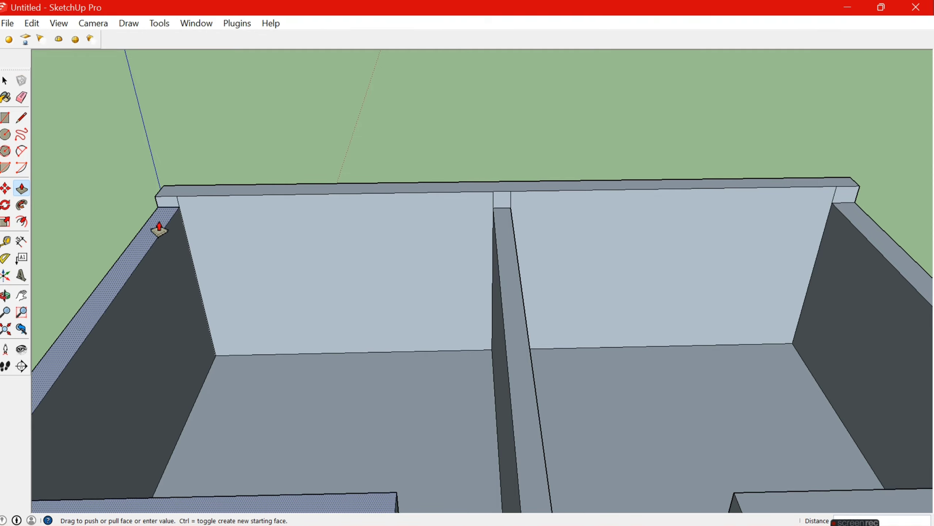
left_click(173, 210)
middle_click_drag(601, 243, 177, 184)
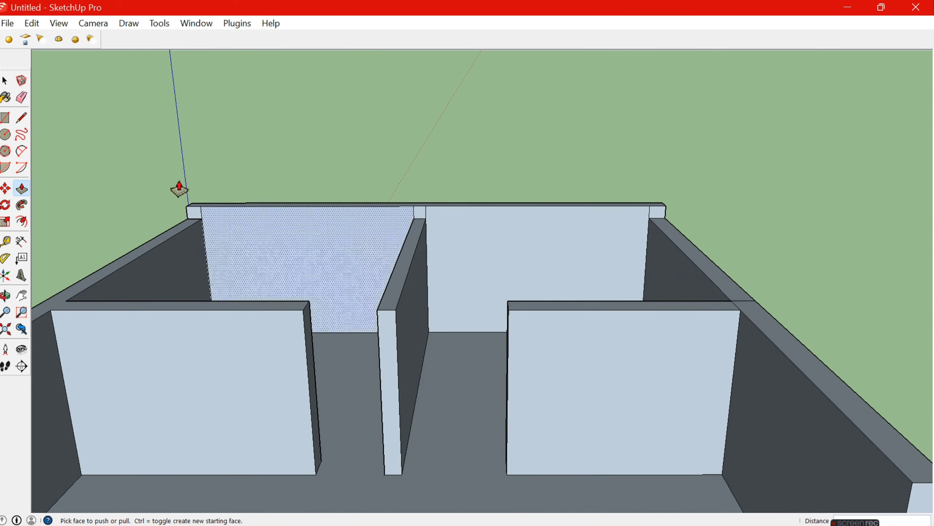
left_click(21, 97)
scroll(350, 209, "up", 2)
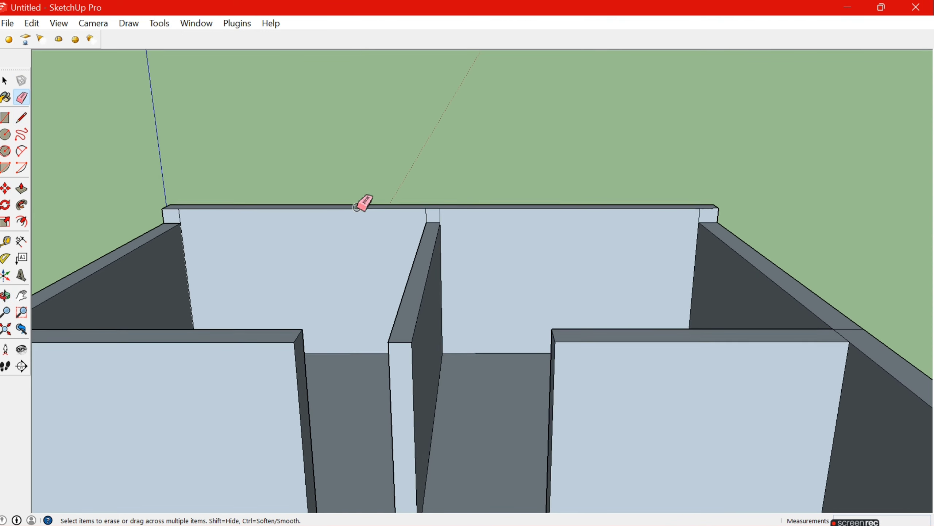
scroll(450, 226, "up", 1)
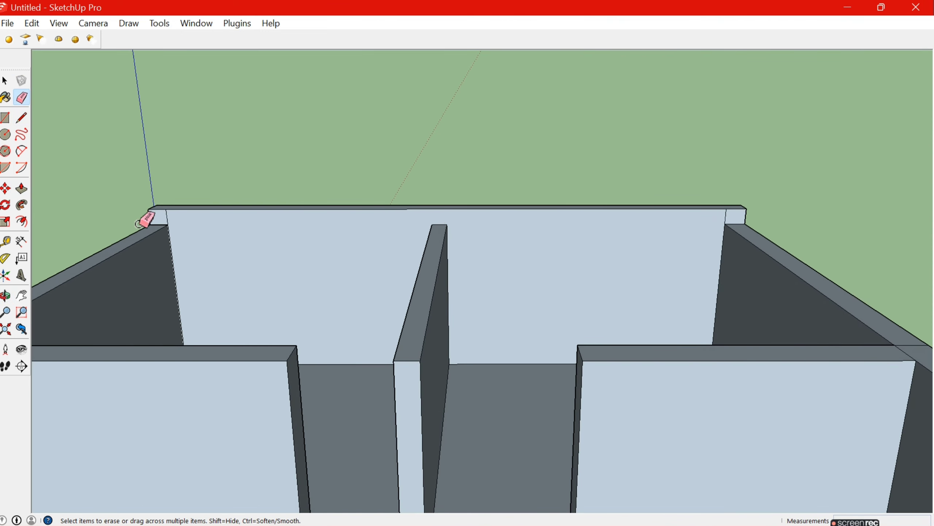
Step: Remove the stray back-wall edge and redraw a line closing the back wall face
left_click(166, 218)
left_click(22, 118)
scroll(209, 266, "down", 3)
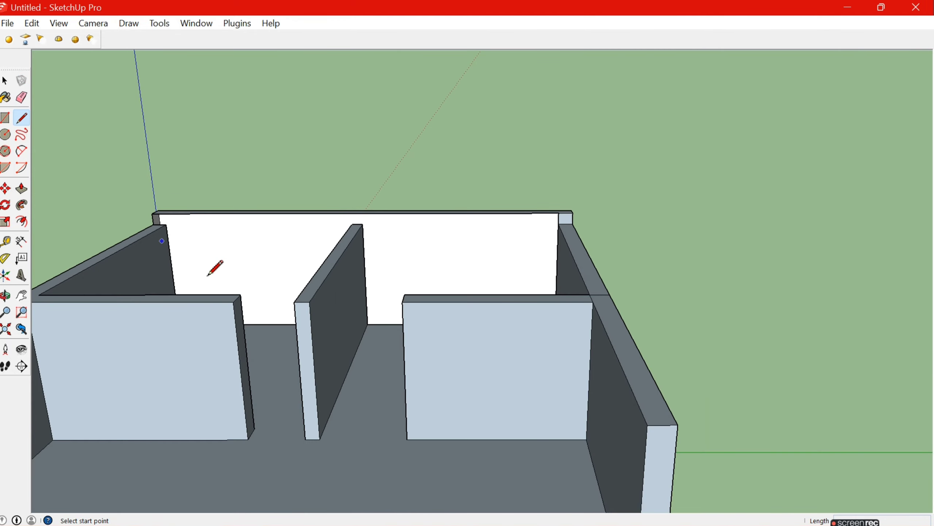
mouse_move(208, 267)
middle_mouse_down()
mouse_move(355, 317)
mouse_move(323, 271)
mouse_move(131, 291)
mouse_move(159, 308)
middle_mouse_up()
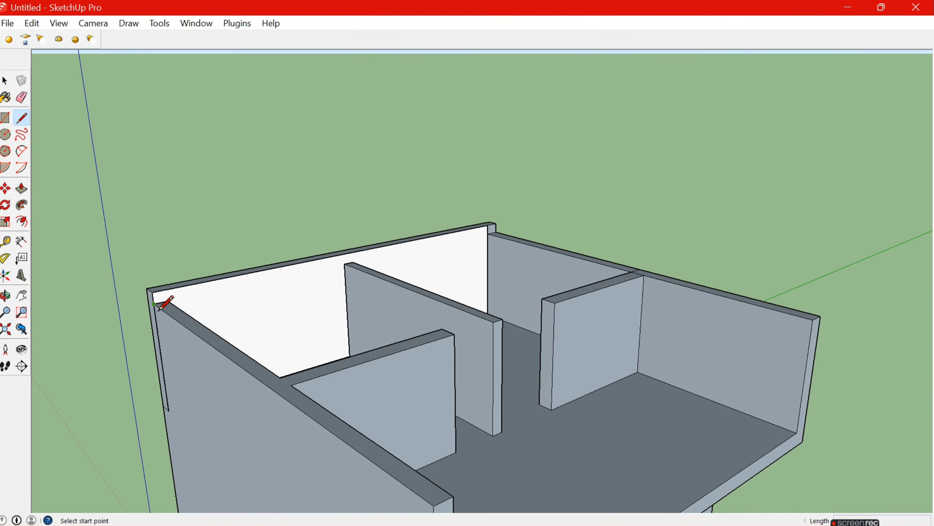
middle_click_drag(494, 260, 475, 272)
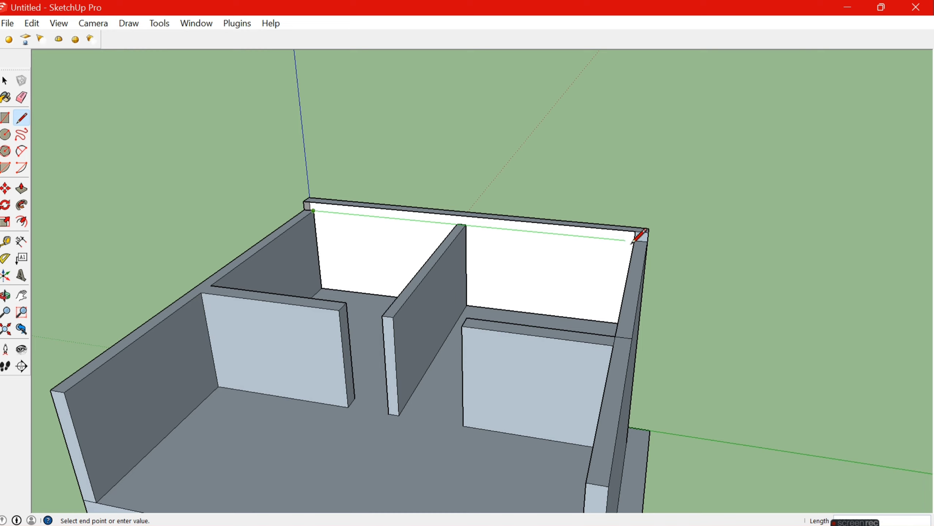
left_click(635, 241)
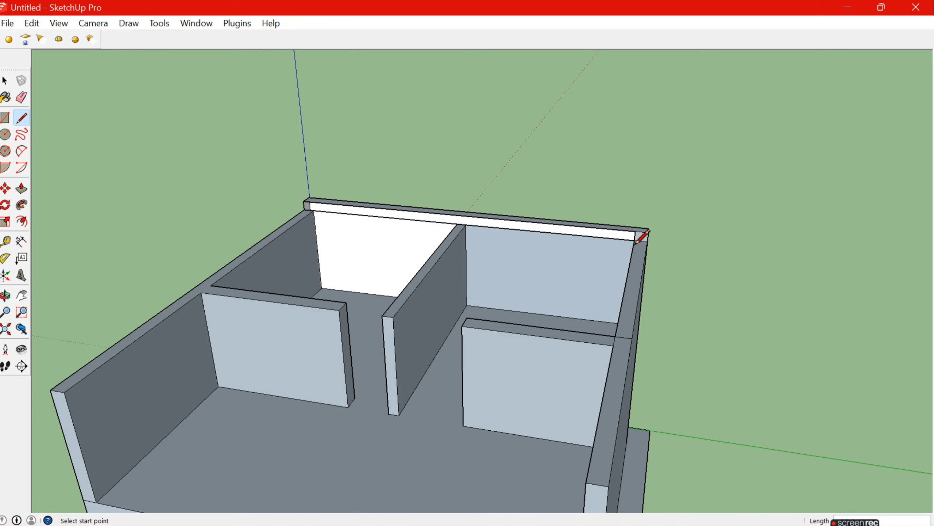
Step: Push/Pull the back wall's top strip
left_click(22, 188)
left_click(464, 219)
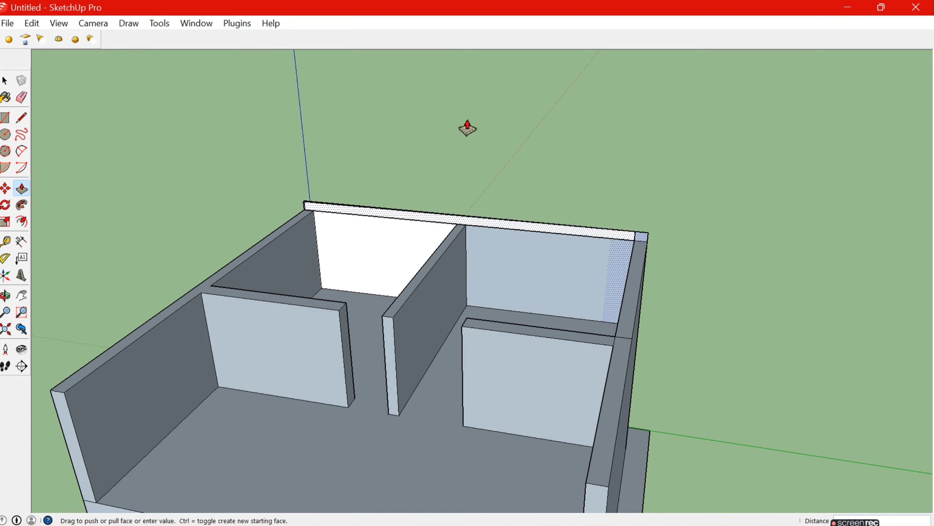
scroll(340, 214, "up", 3)
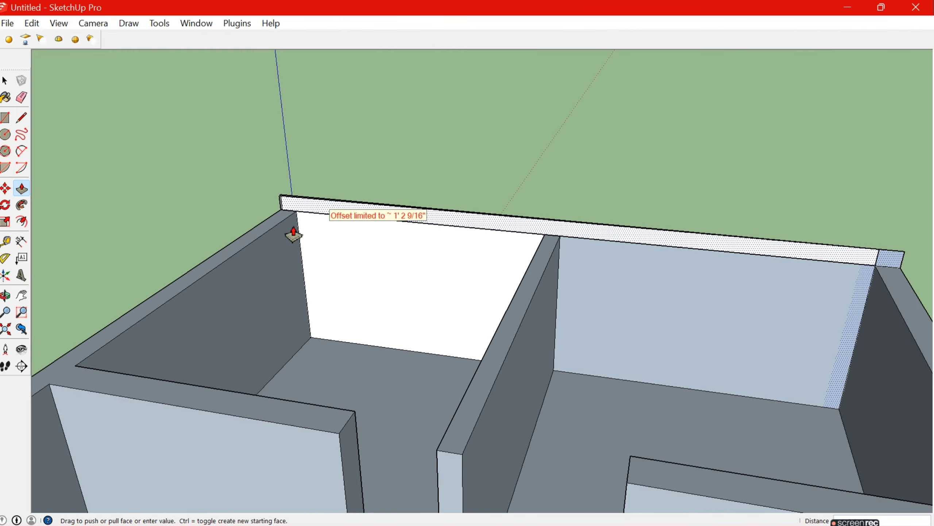
left_click(377, 212)
middle_click_drag(377, 215, 442, 272)
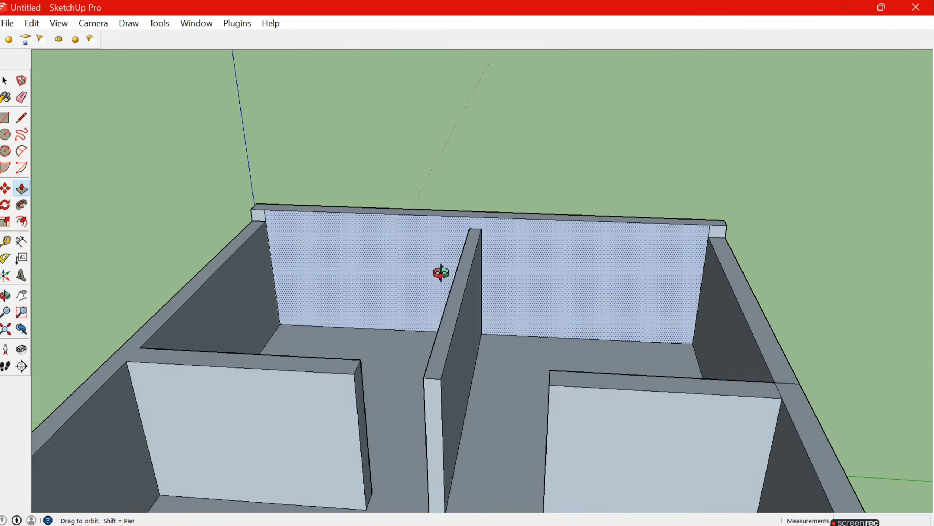
scroll(350, 300, "down", 3)
Step: Press the back wall top flush with the surrounding walls and view the whole house
mouse_move(586, 283)
middle_mouse_down()
mouse_move(427, 290)
mouse_move(757, 276)
mouse_move(678, 494)
mouse_move(281, 323)
mouse_move(499, 265)
middle_mouse_up()
scroll(281, 324, "up", 3)
scroll(411, 334, "up", 3)
scroll(280, 295, "down", 3)
scroll(539, 215, "up", 3)
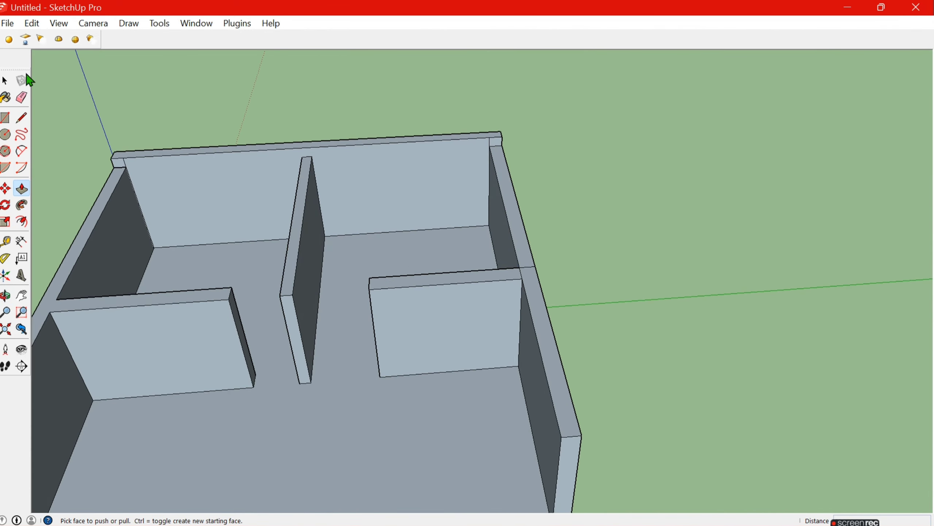
key("space")
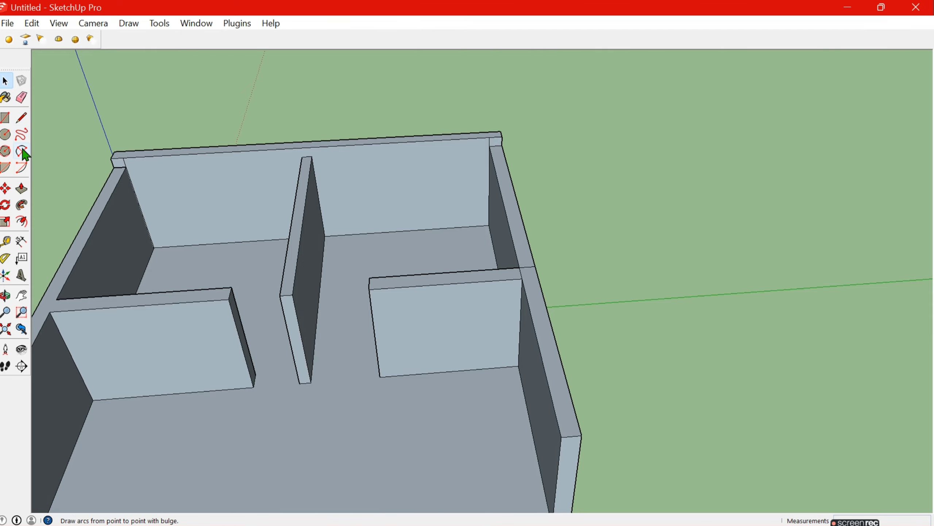
left_click(18, 194)
scroll(198, 152, "up", 2)
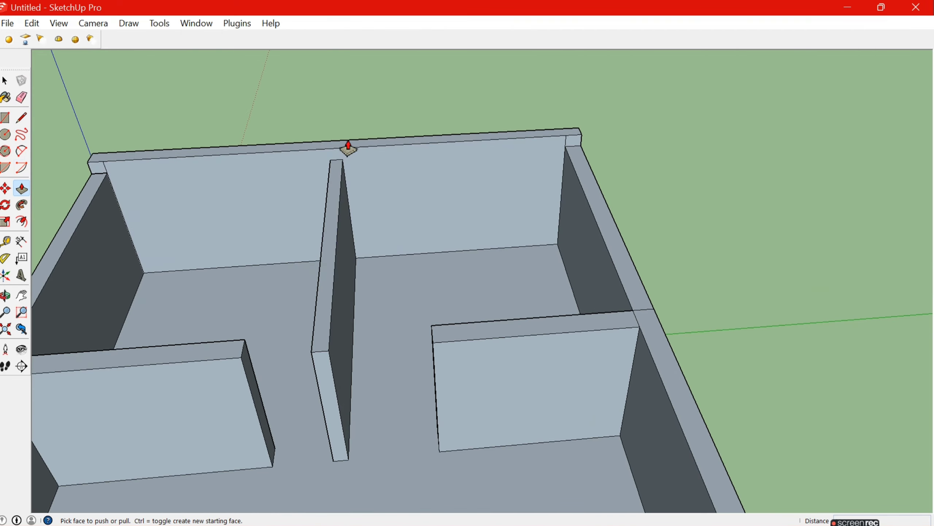
scroll(337, 144, "up", 2)
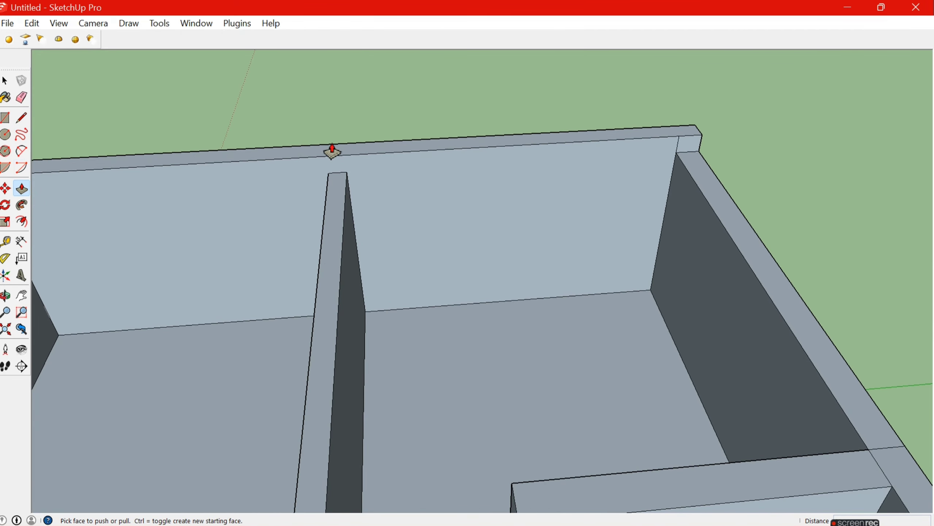
left_click(338, 157)
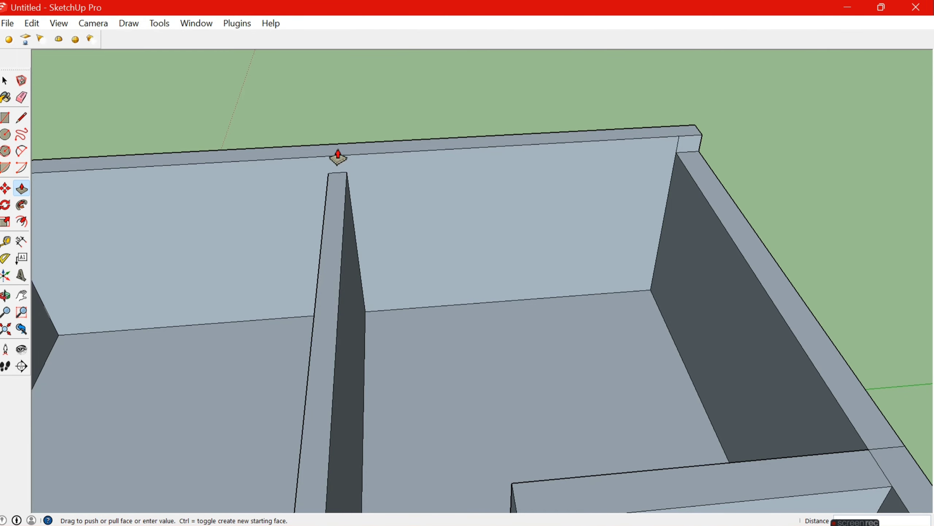
scroll(338, 171, "down", 5)
mouse_move(327, 188)
middle_mouse_down()
mouse_move(265, 223)
mouse_move(606, 302)
mouse_move(593, 250)
mouse_move(676, 253)
mouse_move(361, 296)
mouse_move(516, 326)
mouse_move(471, 230)
mouse_move(37, 146)
middle_mouse_up()
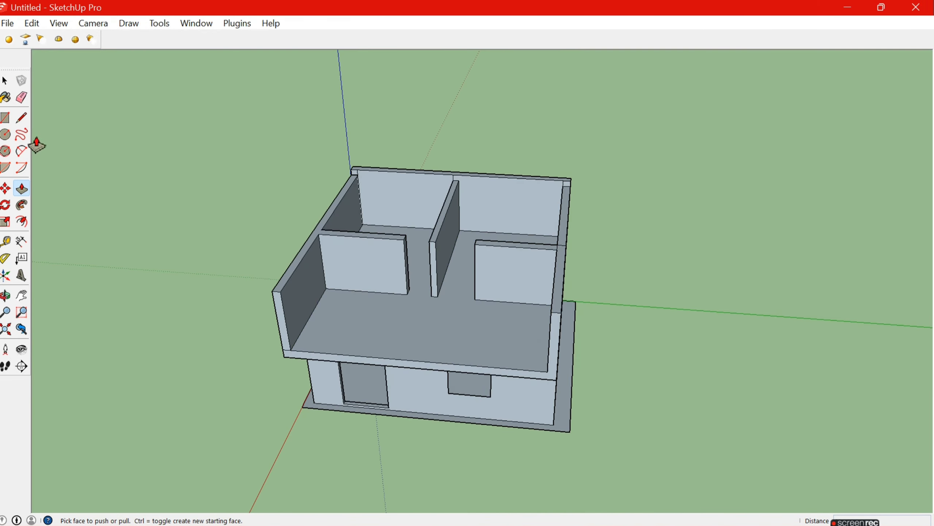
Step: Draw a small square on the first partition and delete its face to open a window
left_click(7, 118)
middle_click_drag(490, 254, 525, 236)
scroll(512, 245, "up", 3)
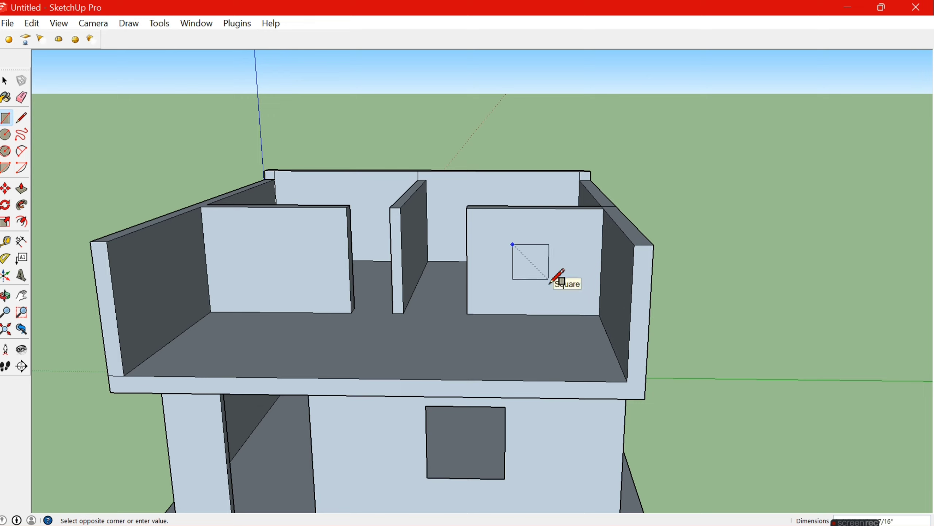
left_click(5, 81)
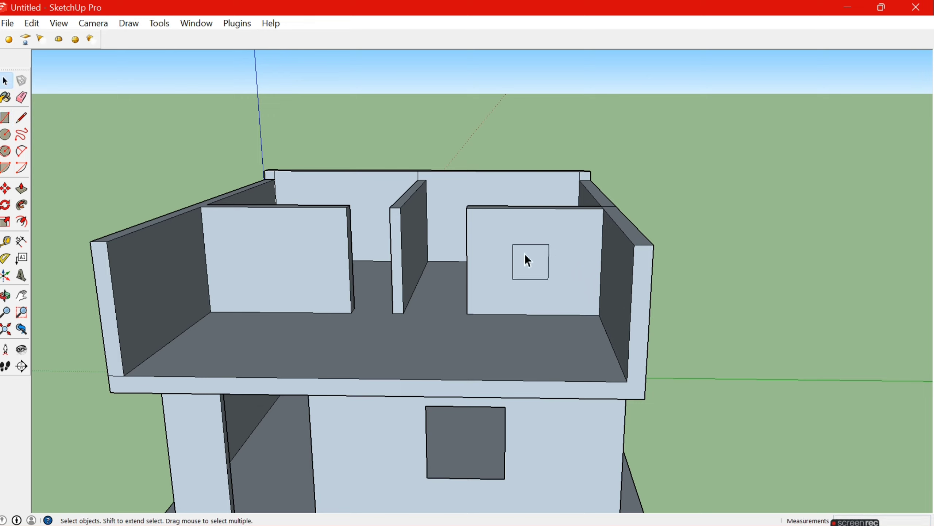
key("Delete")
Step: Orbit to the second partition wall to work on its square window opening
middle_click_drag(250, 216, 309, 205)
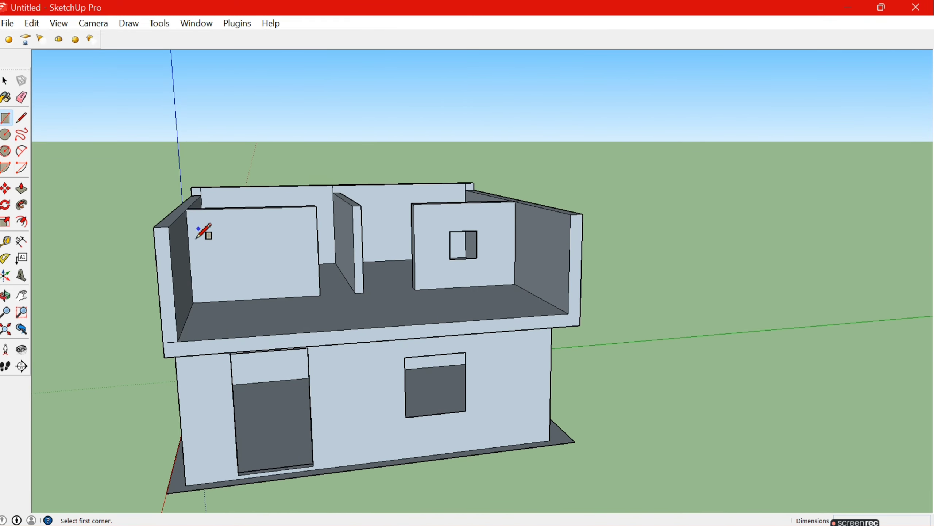
scroll(196, 237, "up", 2)
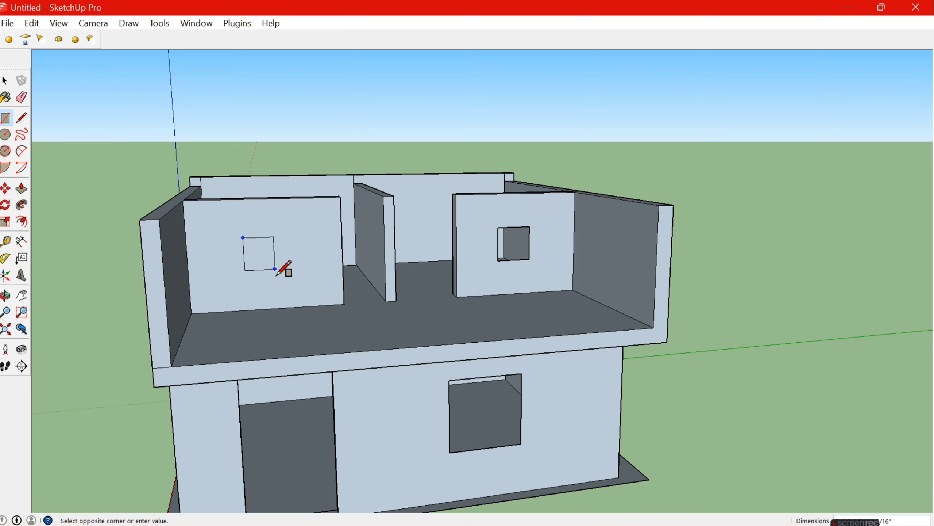
key("space")
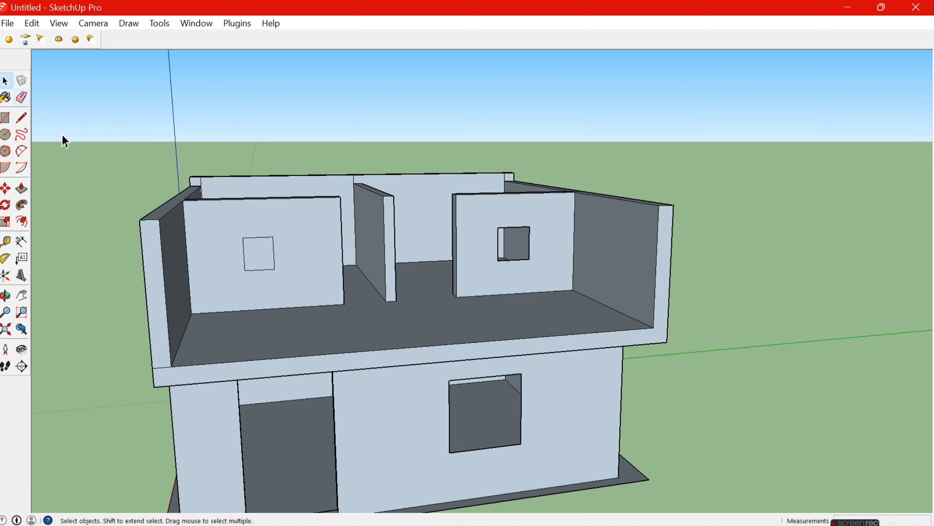
scroll(262, 258, "down", 3)
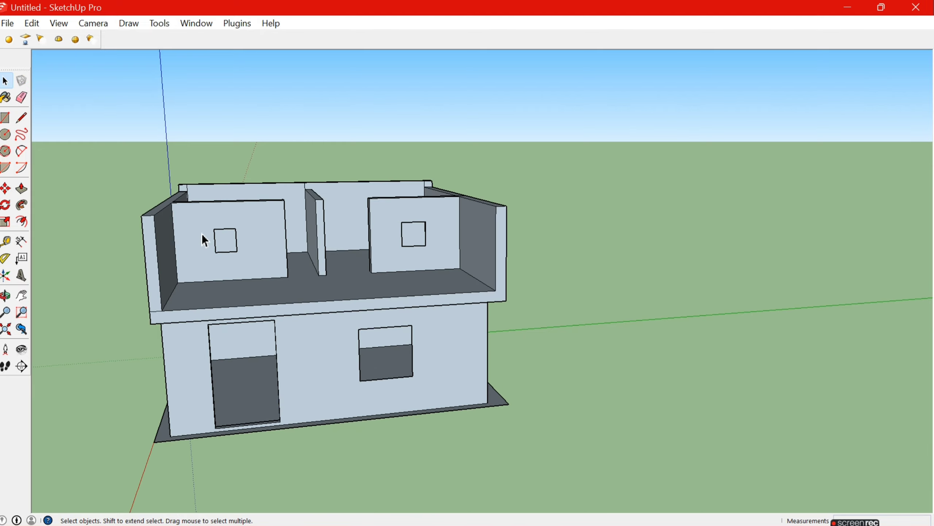
scroll(234, 245, "up", 4)
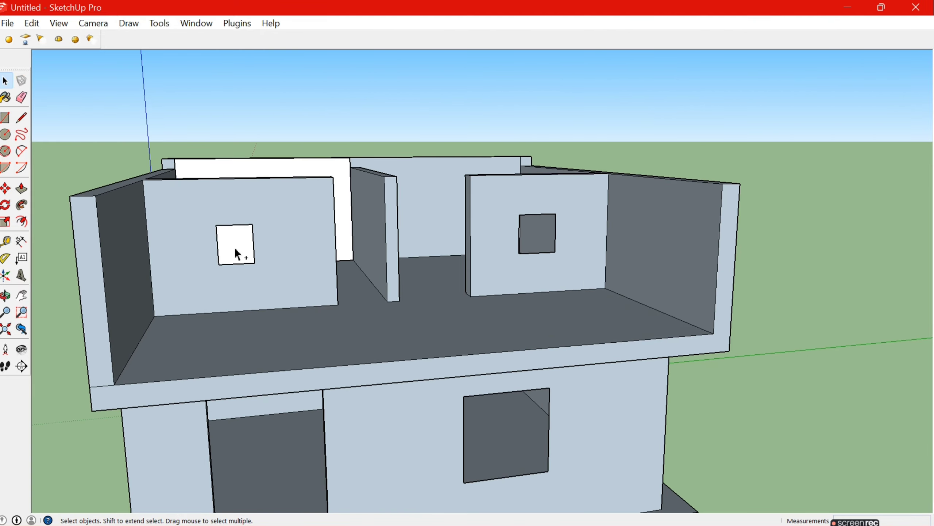
scroll(237, 254, "down", 3)
mouse_move(292, 237)
middle_mouse_down()
mouse_move(231, 357)
mouse_move(539, 308)
mouse_move(313, 253)
mouse_move(545, 173)
mouse_move(32, 109)
middle_mouse_up()
scroll(271, 271, "down", 3)
Step: Orbit to eye level at the left side wall and select the square window face
scroll(271, 271, "up", 3)
middle_click_drag(271, 271, 520, 293)
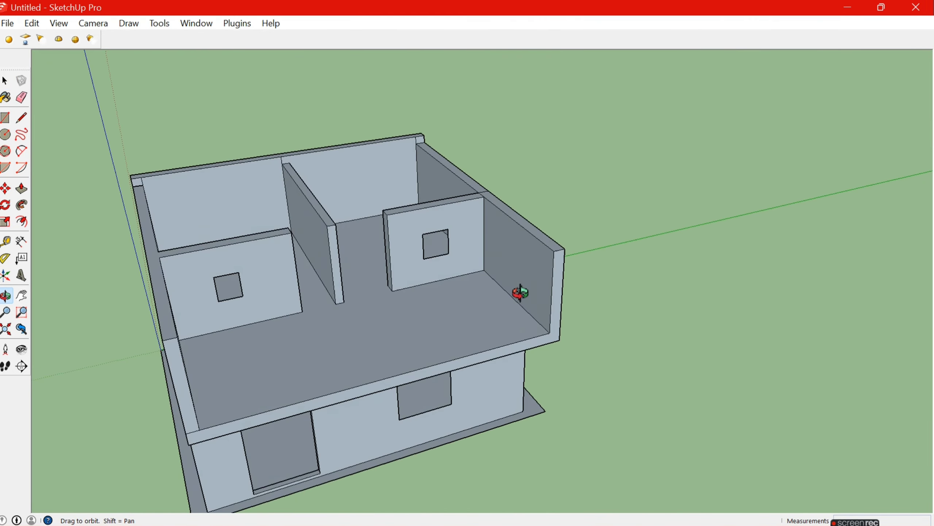
scroll(108, 288, "down", 3)
middle_click_drag(109, 288, 108, 317)
scroll(39, 127, "down", 1)
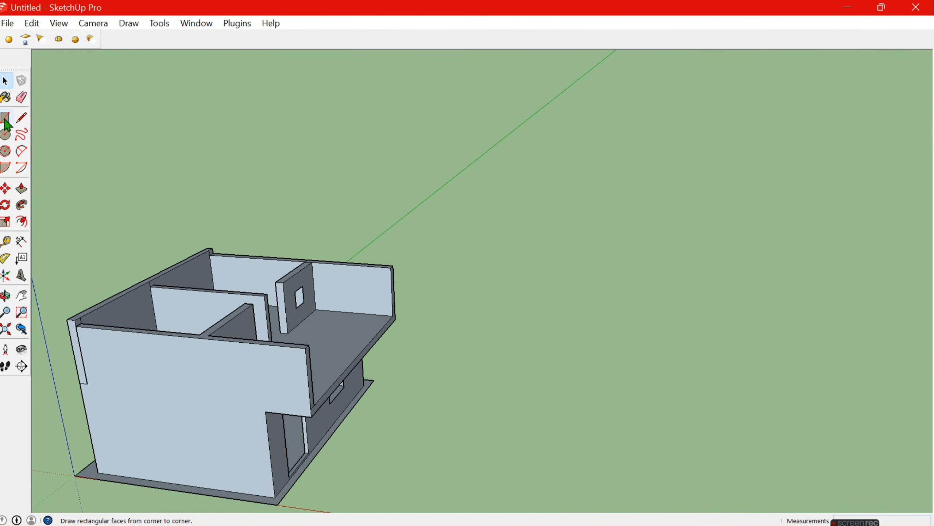
middle_click_drag(7, 125, 313, 399)
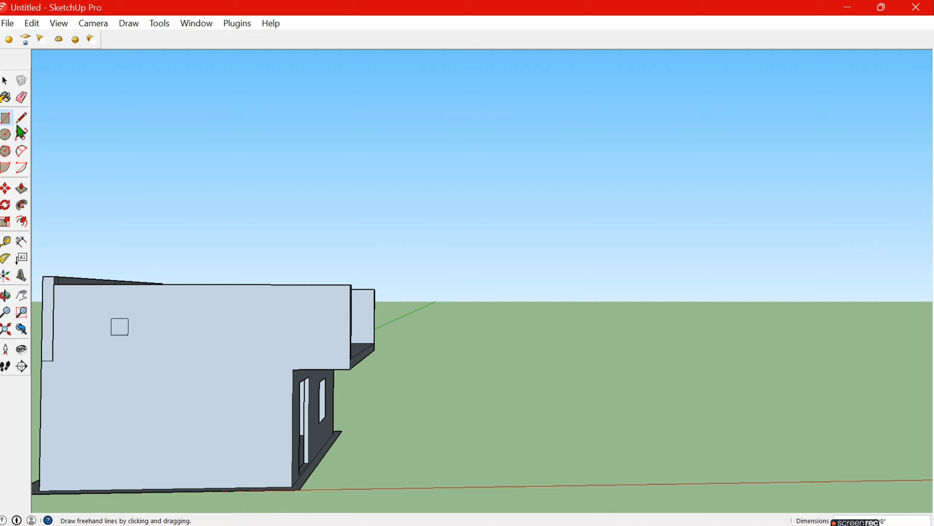
key("space")
scroll(127, 330, "up", 2)
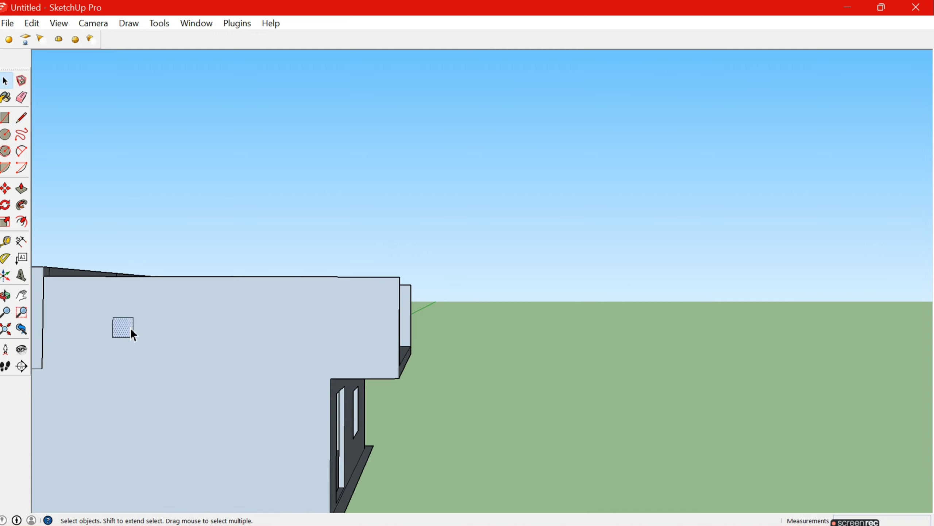
scroll(326, 319, "down", 3)
Step: Orbit over the house and around the upper-floor interior to a front view
middle_click_drag(615, 313, 340, 294)
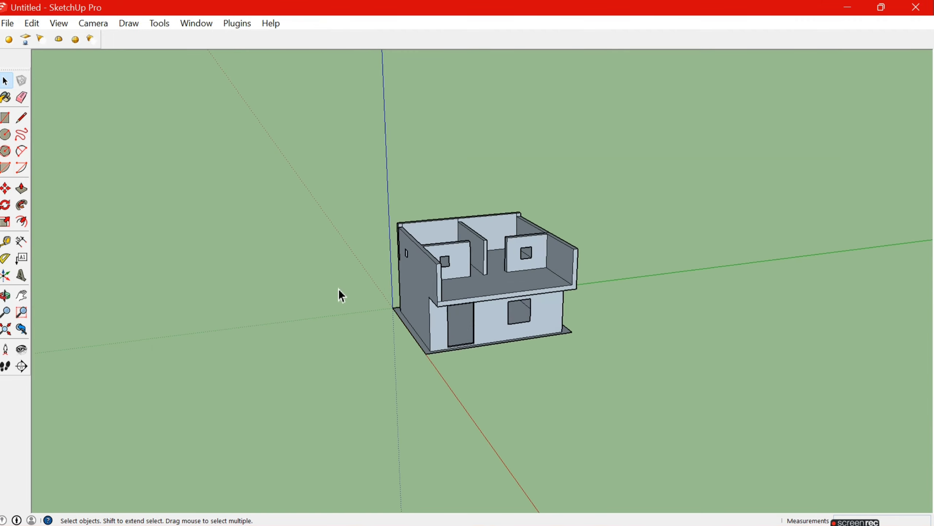
scroll(488, 250, "up", 3)
scroll(488, 250, "down", 2)
scroll(449, 209, "up", 4)
middle_click_drag(298, 230, 255, 347)
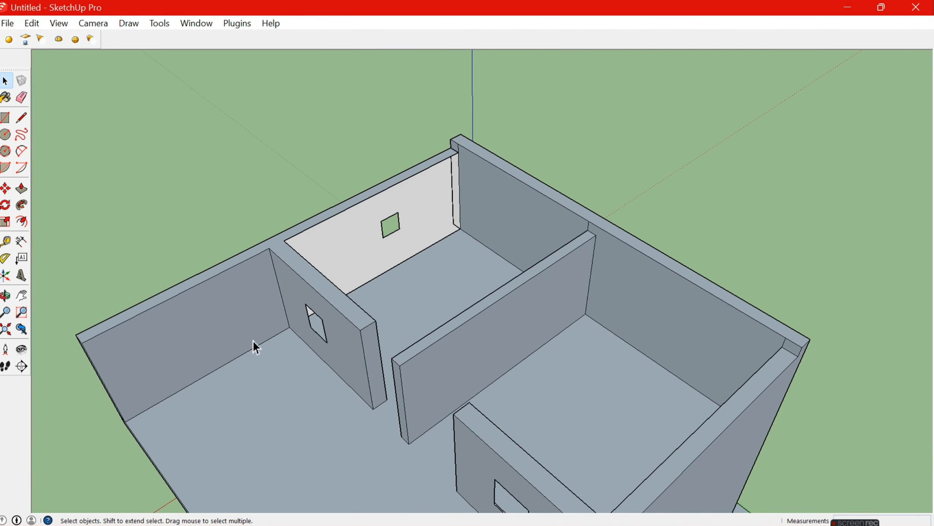
scroll(524, 333, "down", 3)
middle_click_drag(524, 333, 559, 196)
scroll(588, 418, "up", 4)
Step: Orbit past the side and zoom out to a low front view of the whole house
mouse_move(589, 417)
middle_mouse_down()
mouse_move(605, 401)
mouse_move(425, 429)
mouse_move(490, 401)
mouse_move(375, 458)
mouse_move(667, 367)
middle_mouse_up()
scroll(426, 429, "down", 3)
scroll(424, 427, "down", 3)
scroll(501, 427, "down", 2)
scroll(667, 368, "up", 4)
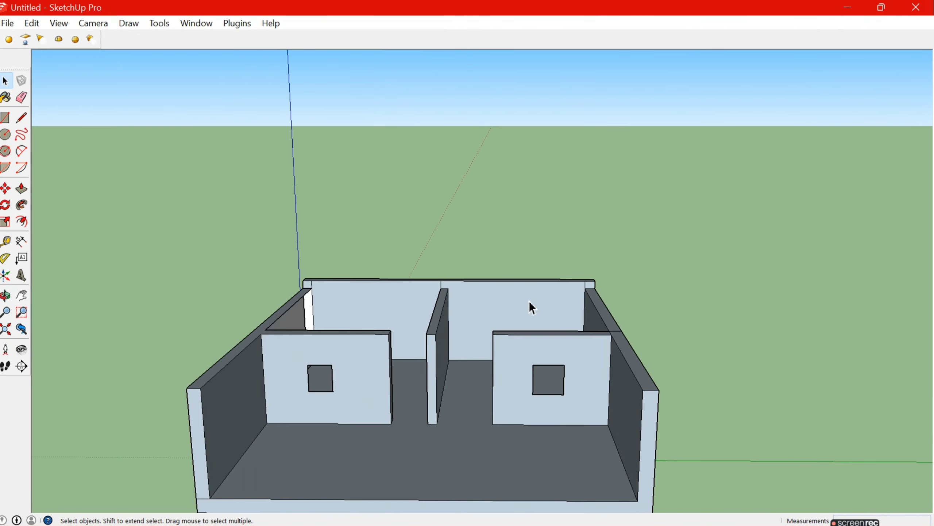
middle_click_drag(529, 307, 425, 364)
scroll(423, 362, "down", 2)
middle_click_drag(392, 443, 375, 387)
scroll(375, 386, "down", 2)
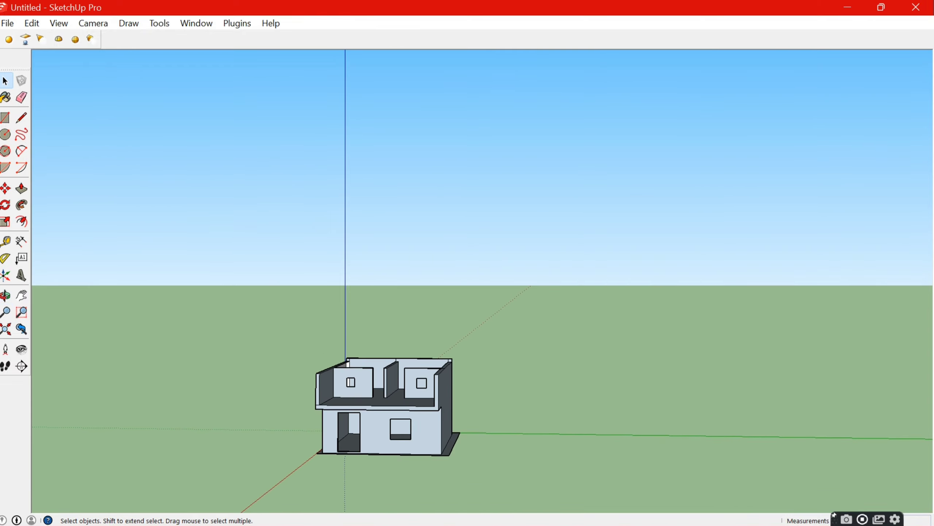